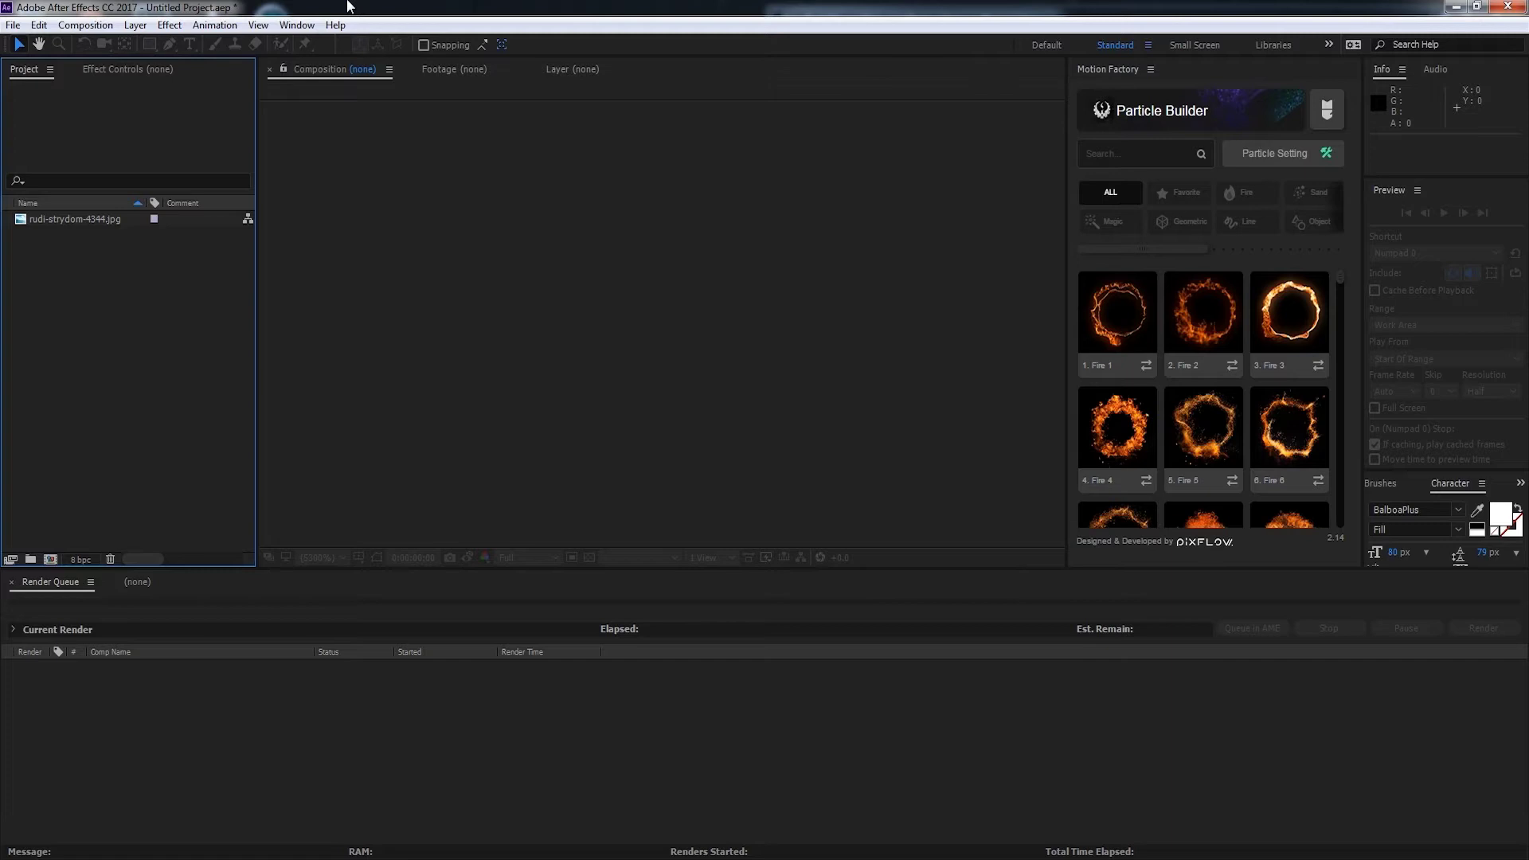
# Step: View the motocross photo and create a new 1920×1080, 29.97 fps composition, Comp 1
pyautogui.doubleClick(55, 218)
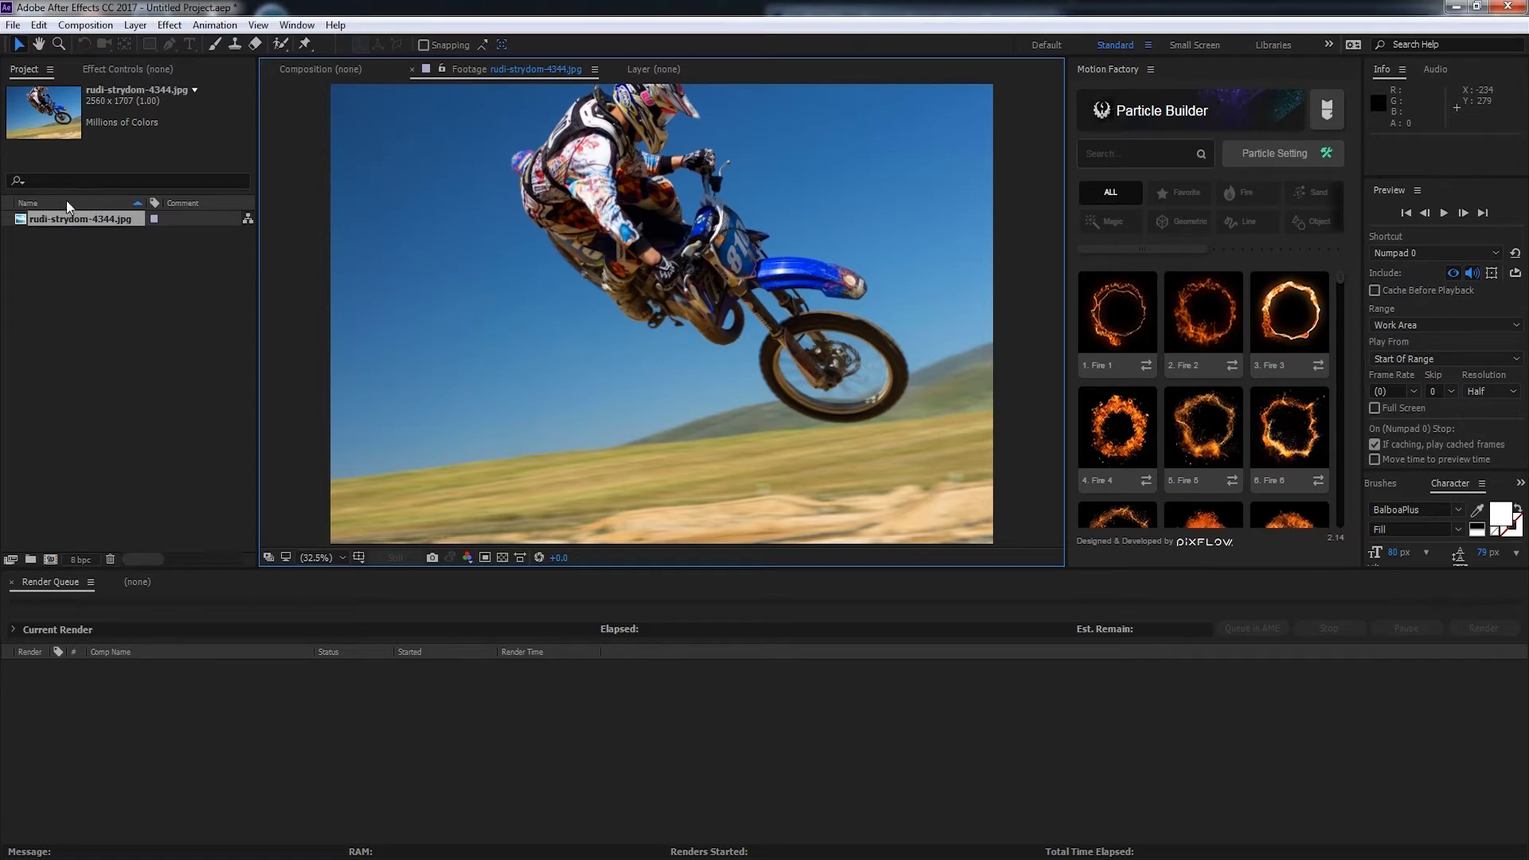
pyautogui.hotkey('ctrl', 'n')
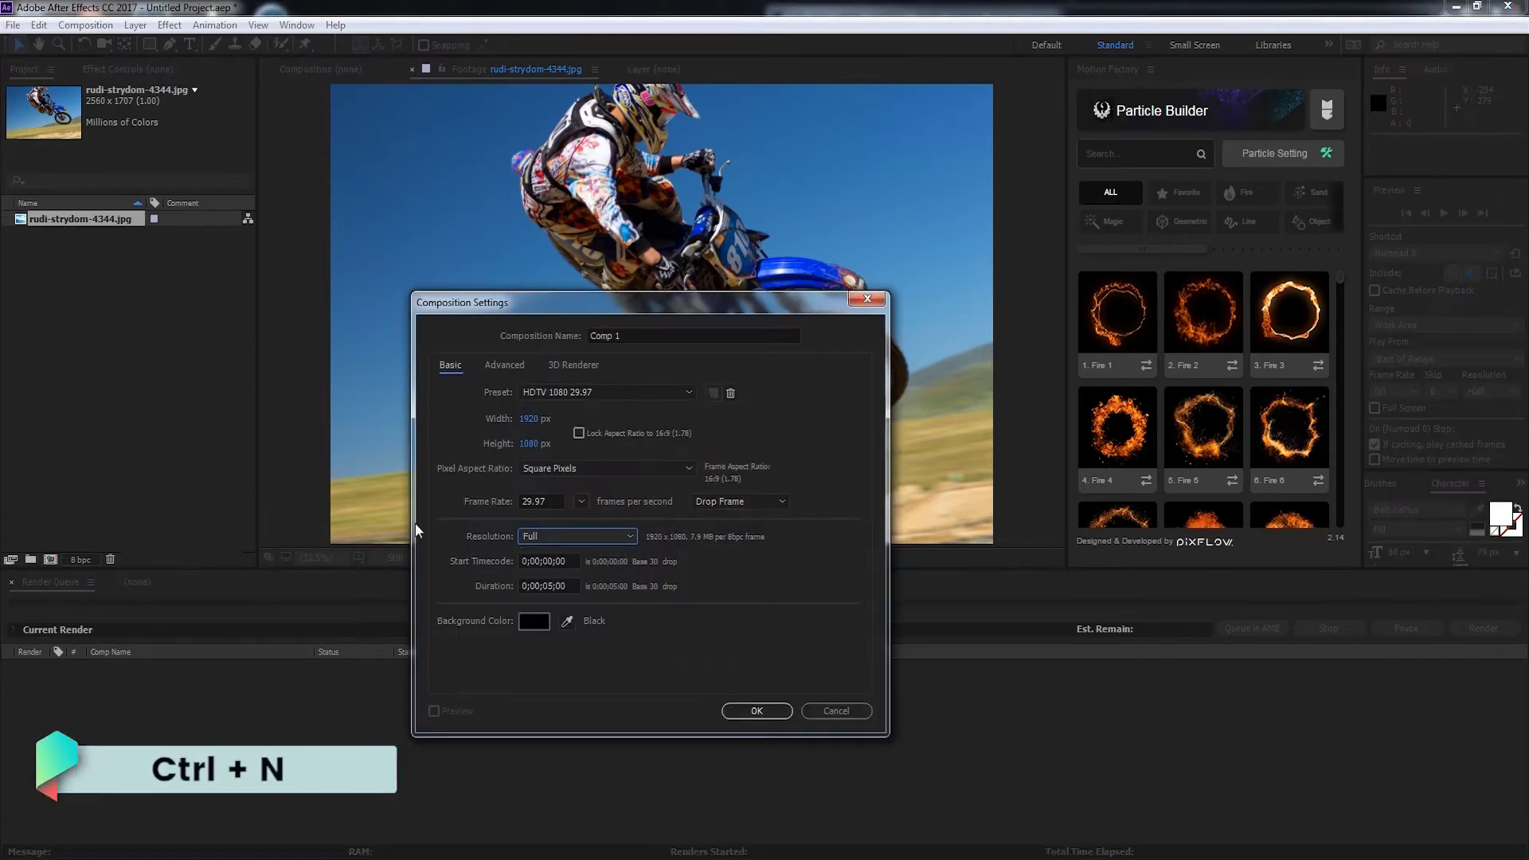
pyautogui.click(748, 711)
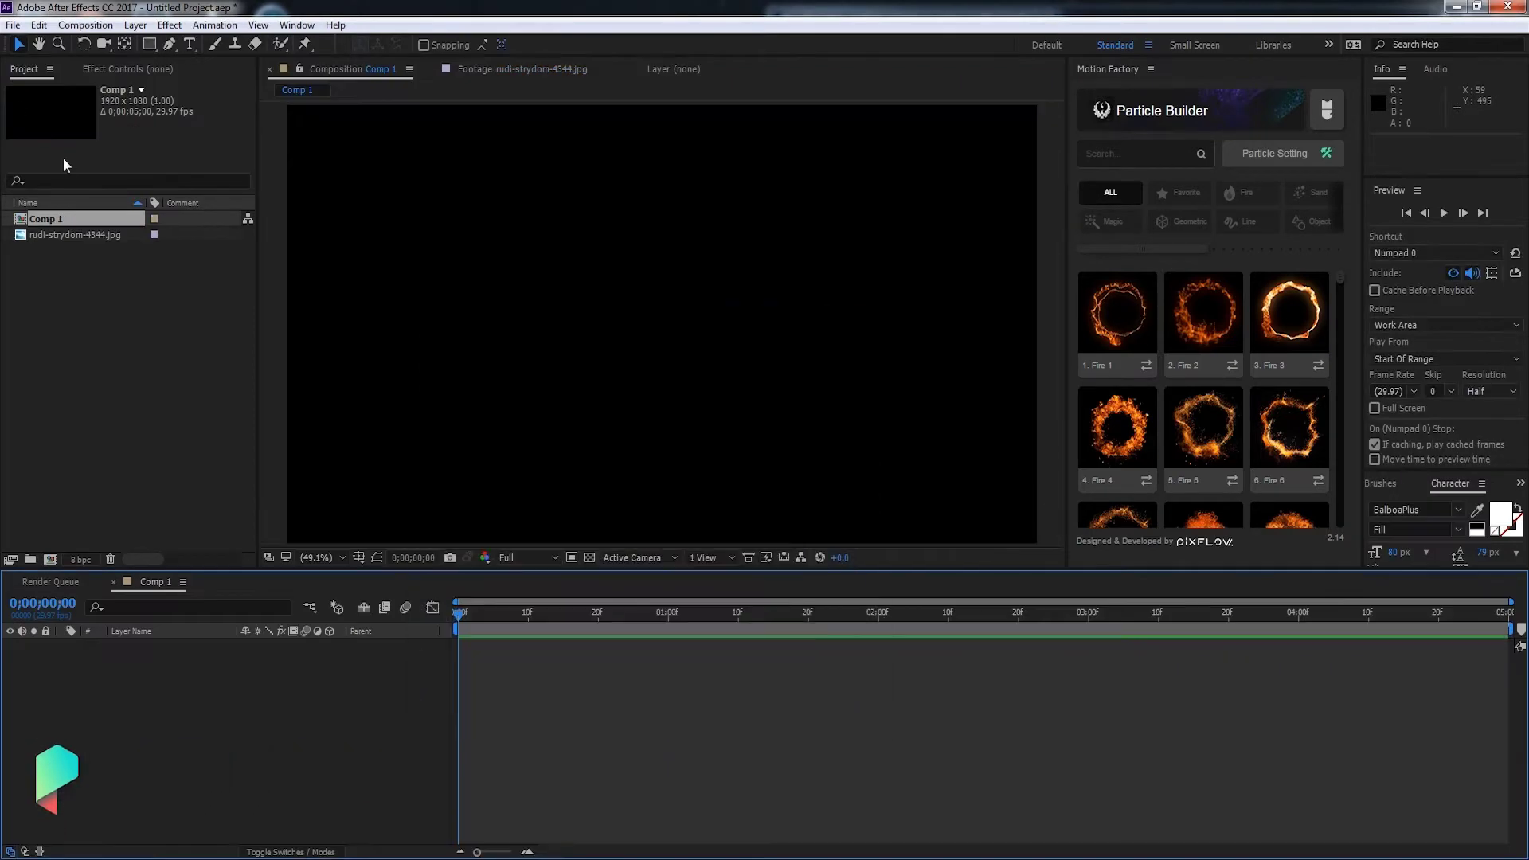
# Step: Add the motocross photo to Comp 1, scale it to 77% and fit the viewer
pyautogui.moveTo(67, 231); pyautogui.dragTo(146, 661)
pyautogui.press(',')
pyautogui.press(',')
pyautogui.moveTo(915, 325); pyautogui.dragTo(857, 325)
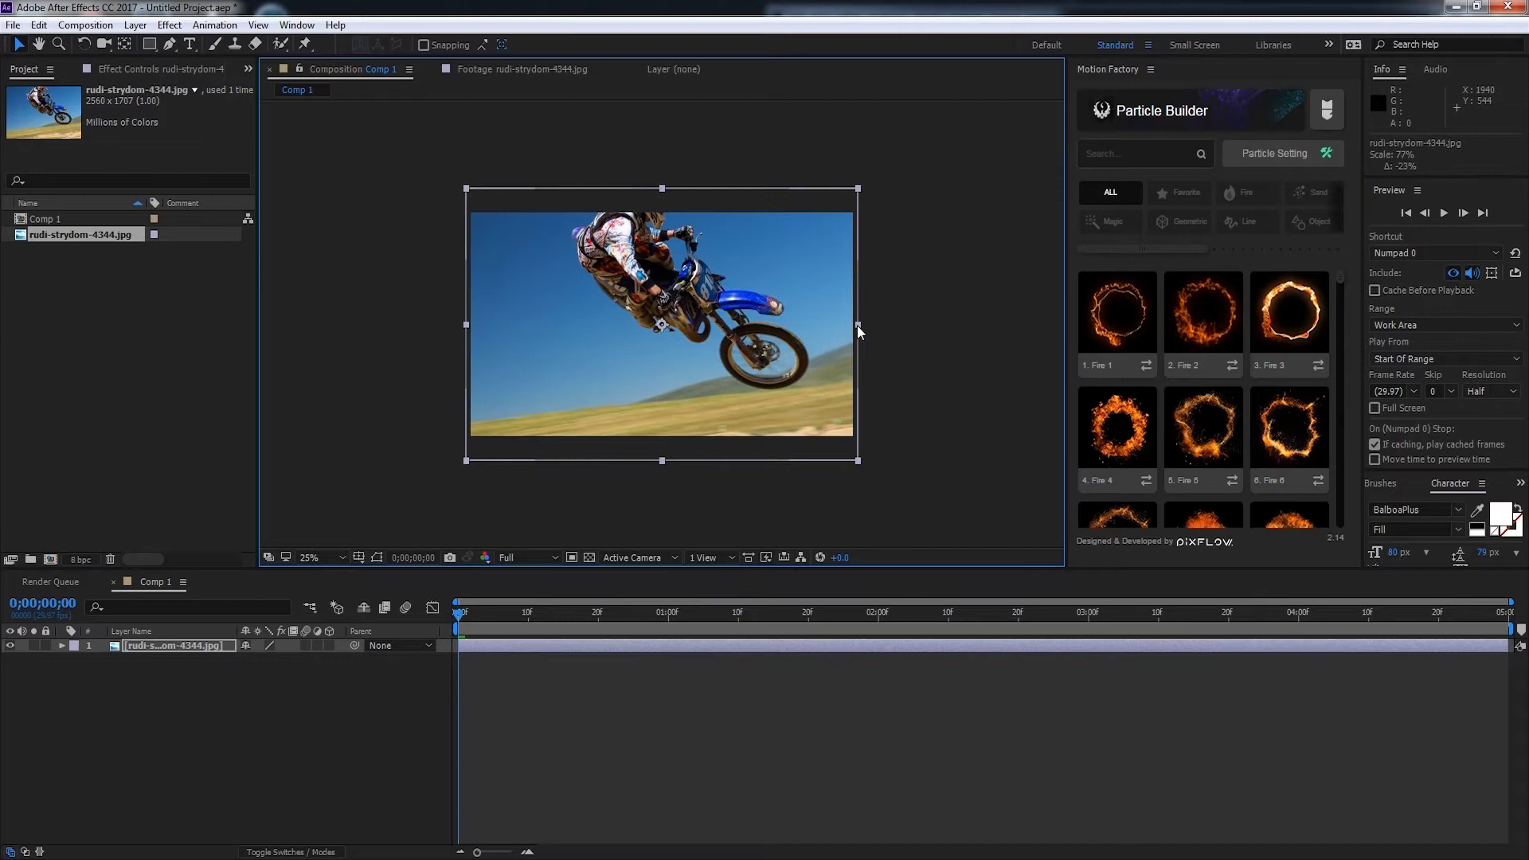
pyautogui.hotkey('shift', '/')
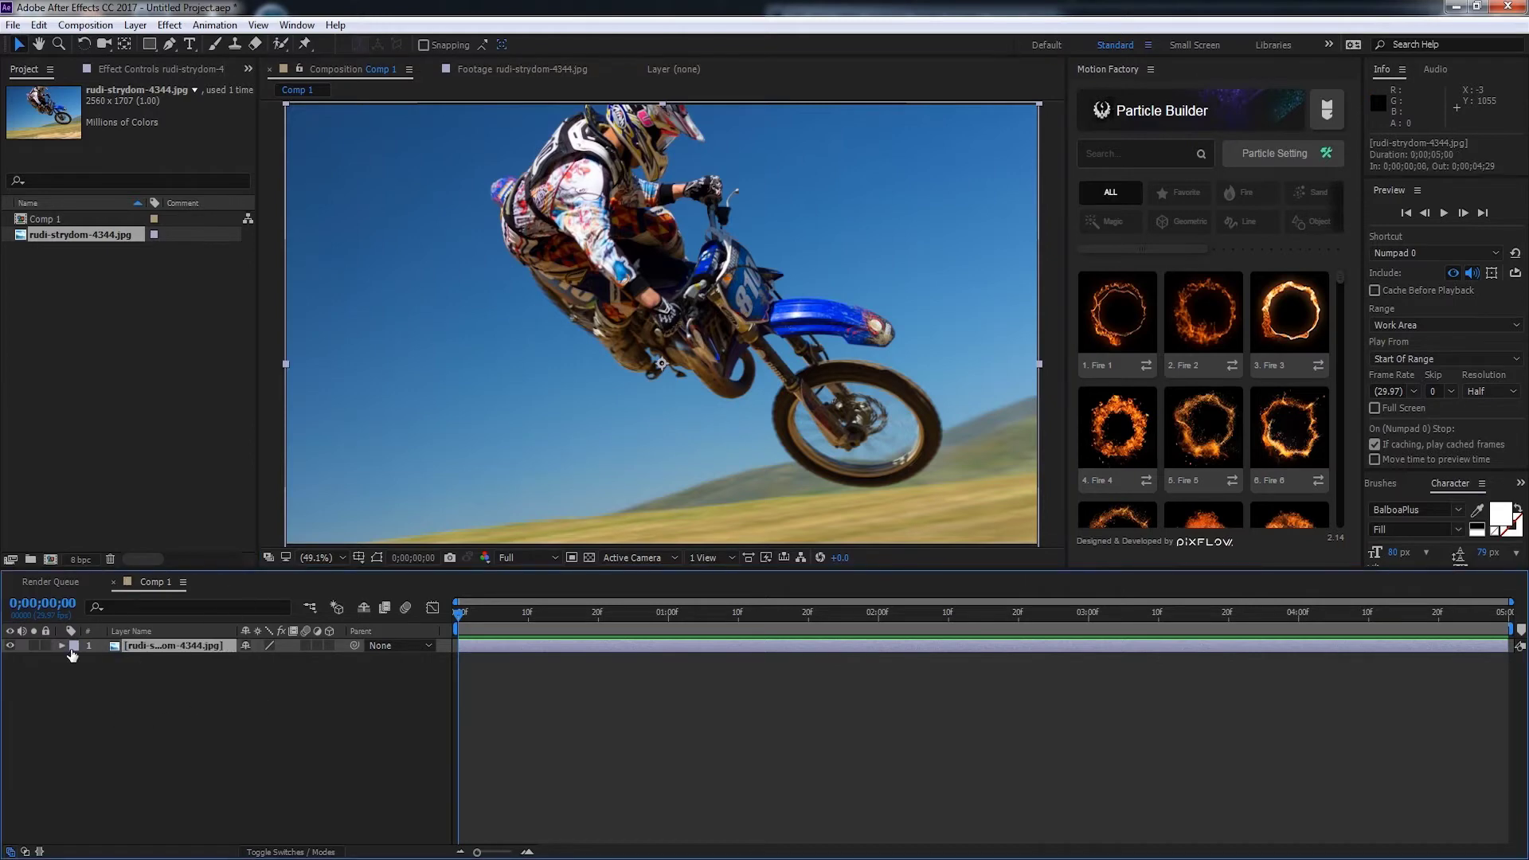
# Step: Scroll the Particle Builder presets to 83. Swarm and create its Temp - Brush - Holder paint layer
pyautogui.click(1345, 278)
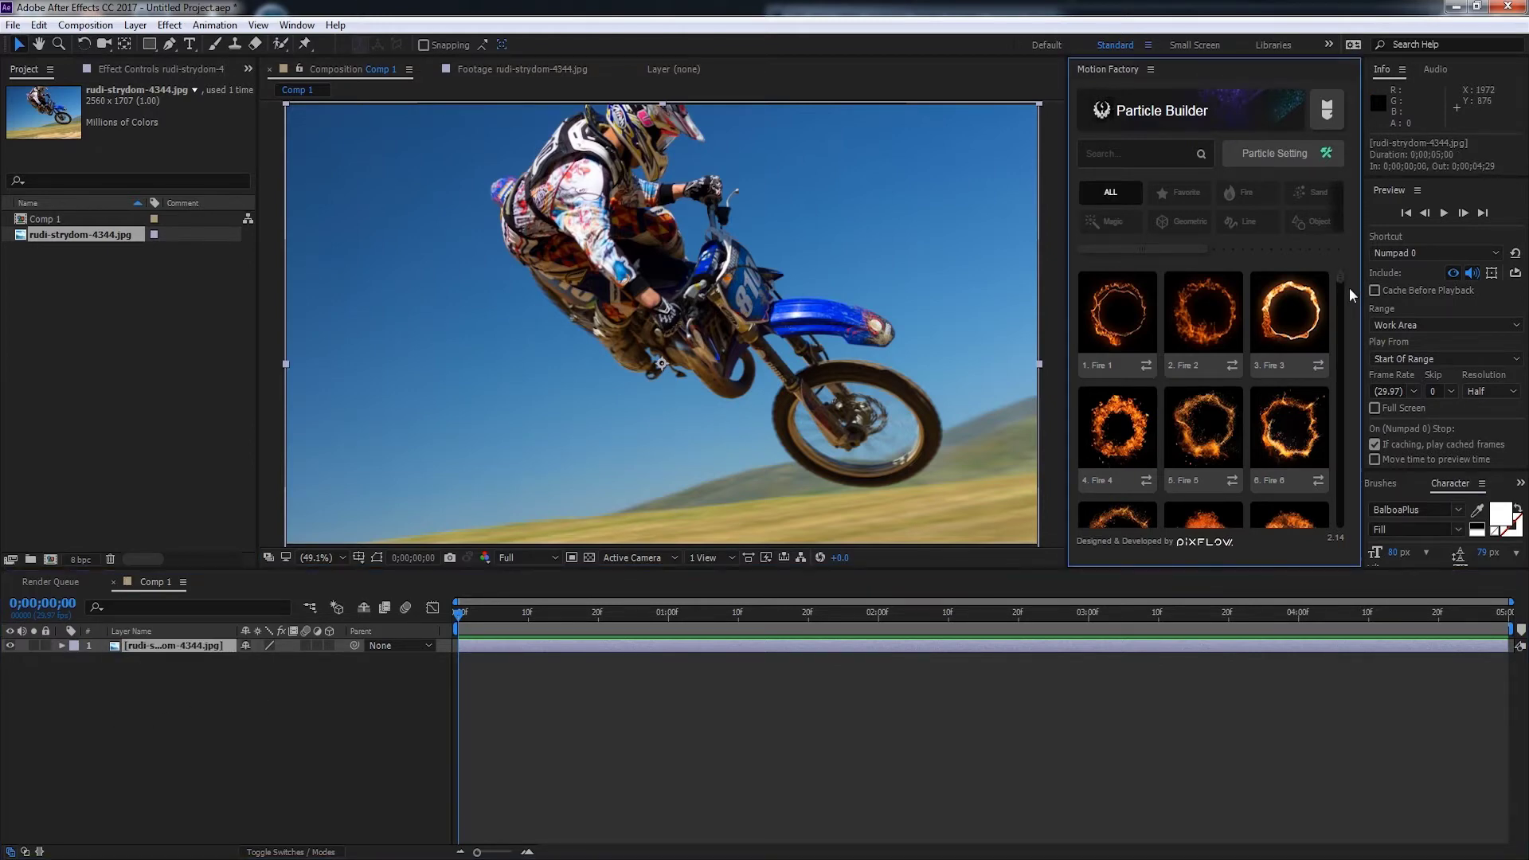
pyautogui.moveTo(1342, 280); pyautogui.dragTo(1343, 344)
pyautogui.moveTo(1288, 514)
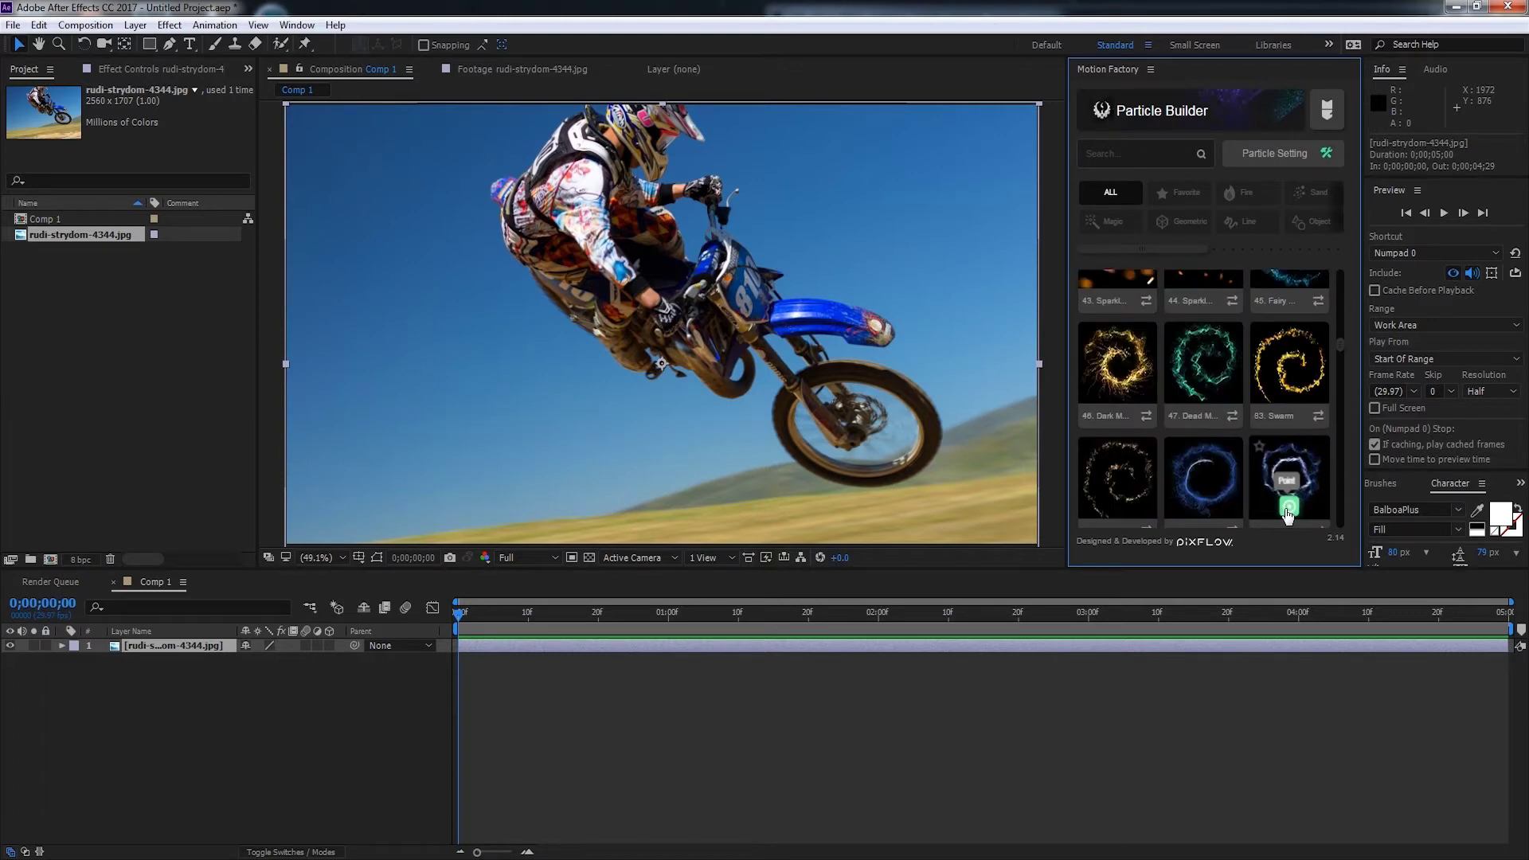
pyautogui.moveTo(1290, 392)
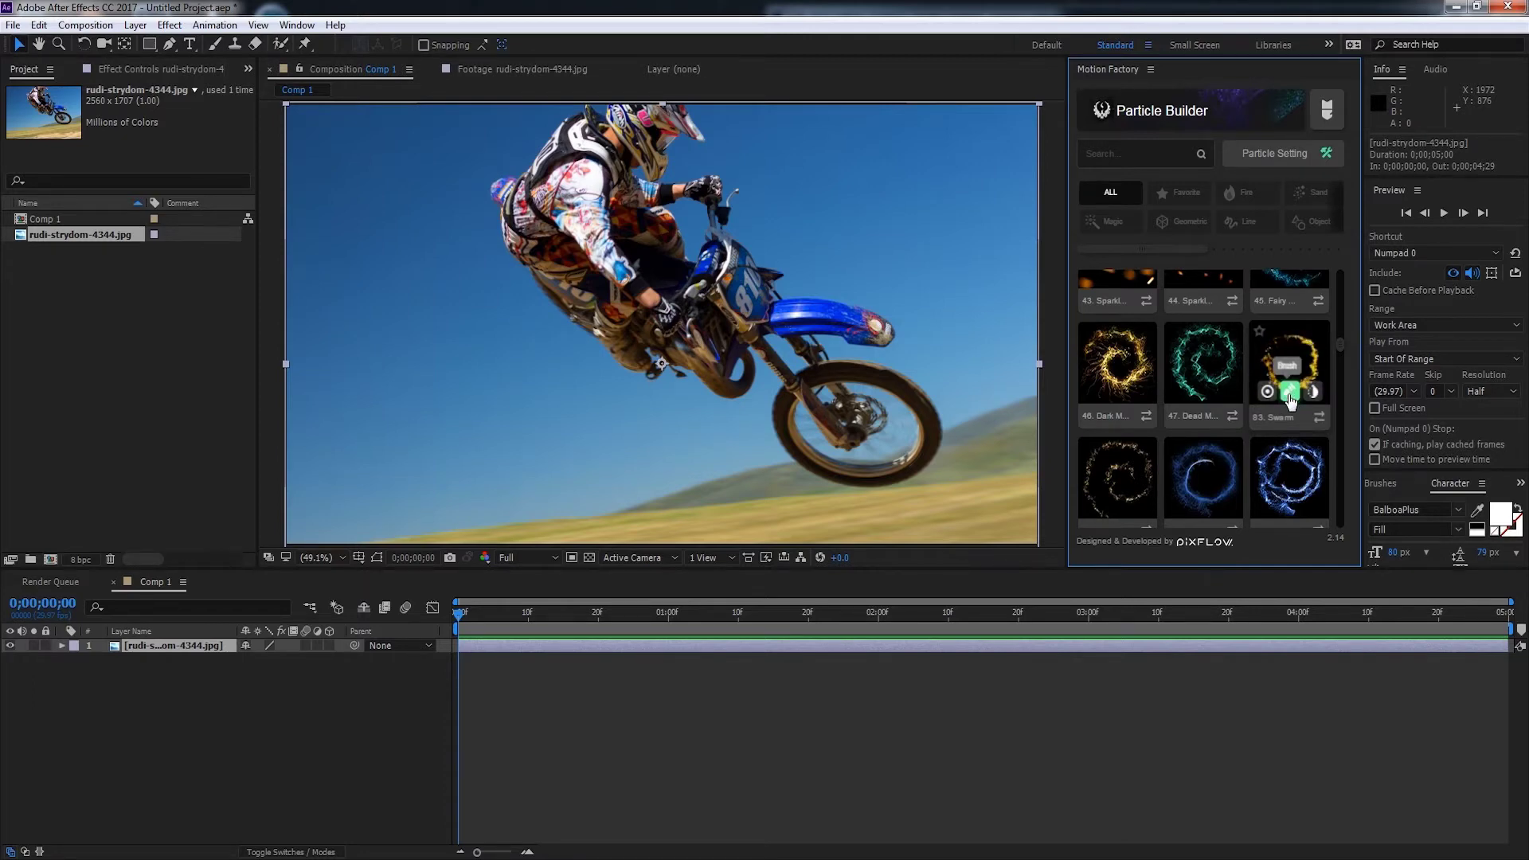
pyautogui.click(1290, 392)
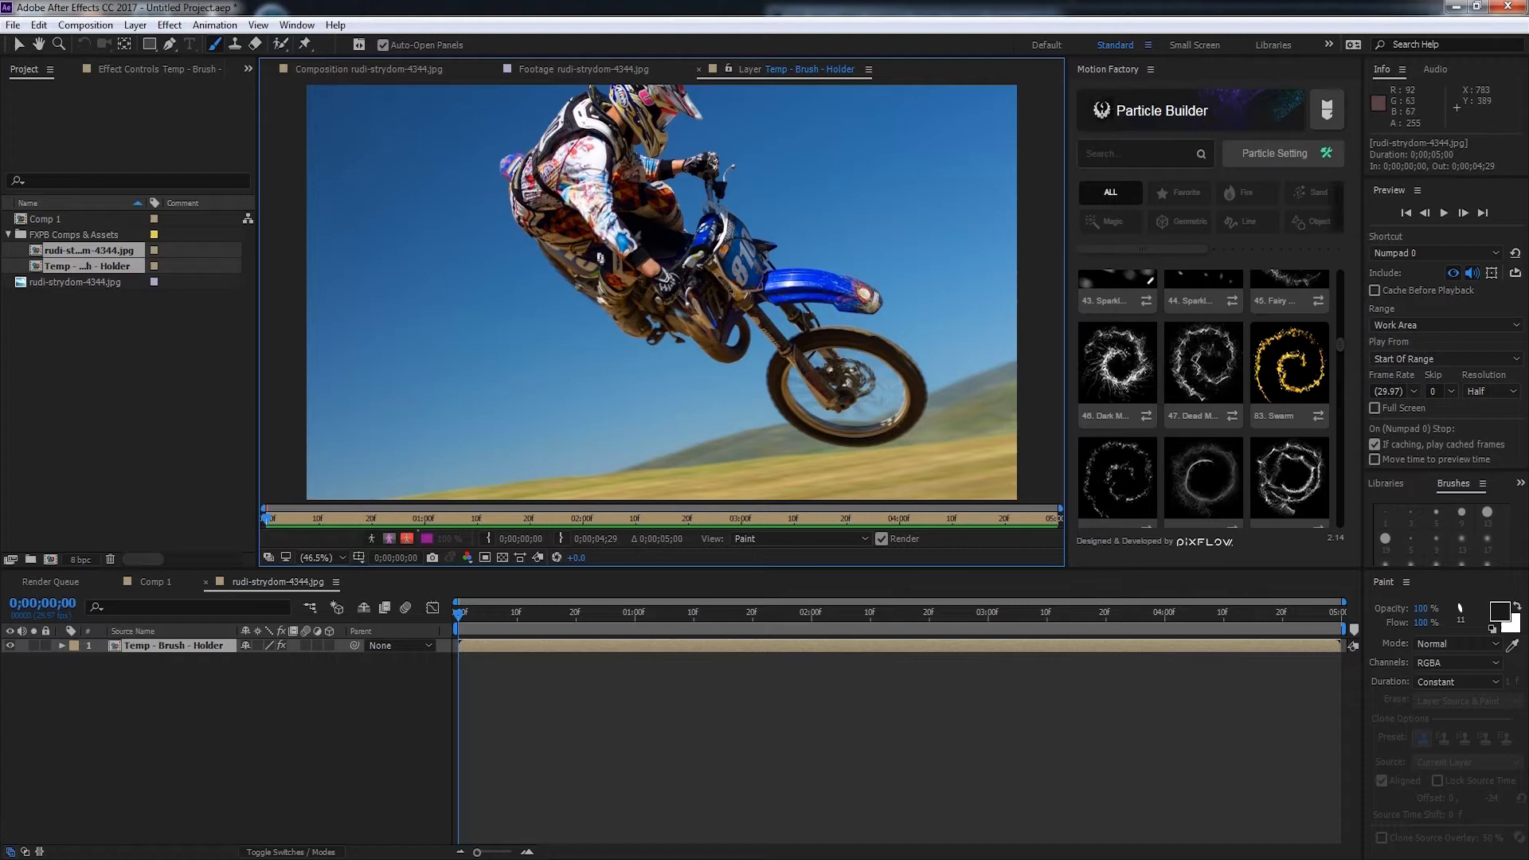
# Step: Pick a small brush and paint a black stroke down the rider's back from the helmet
pyautogui.moveTo(547, 256); pyautogui.dragTo(544, 251)
pyautogui.click(1436, 542)
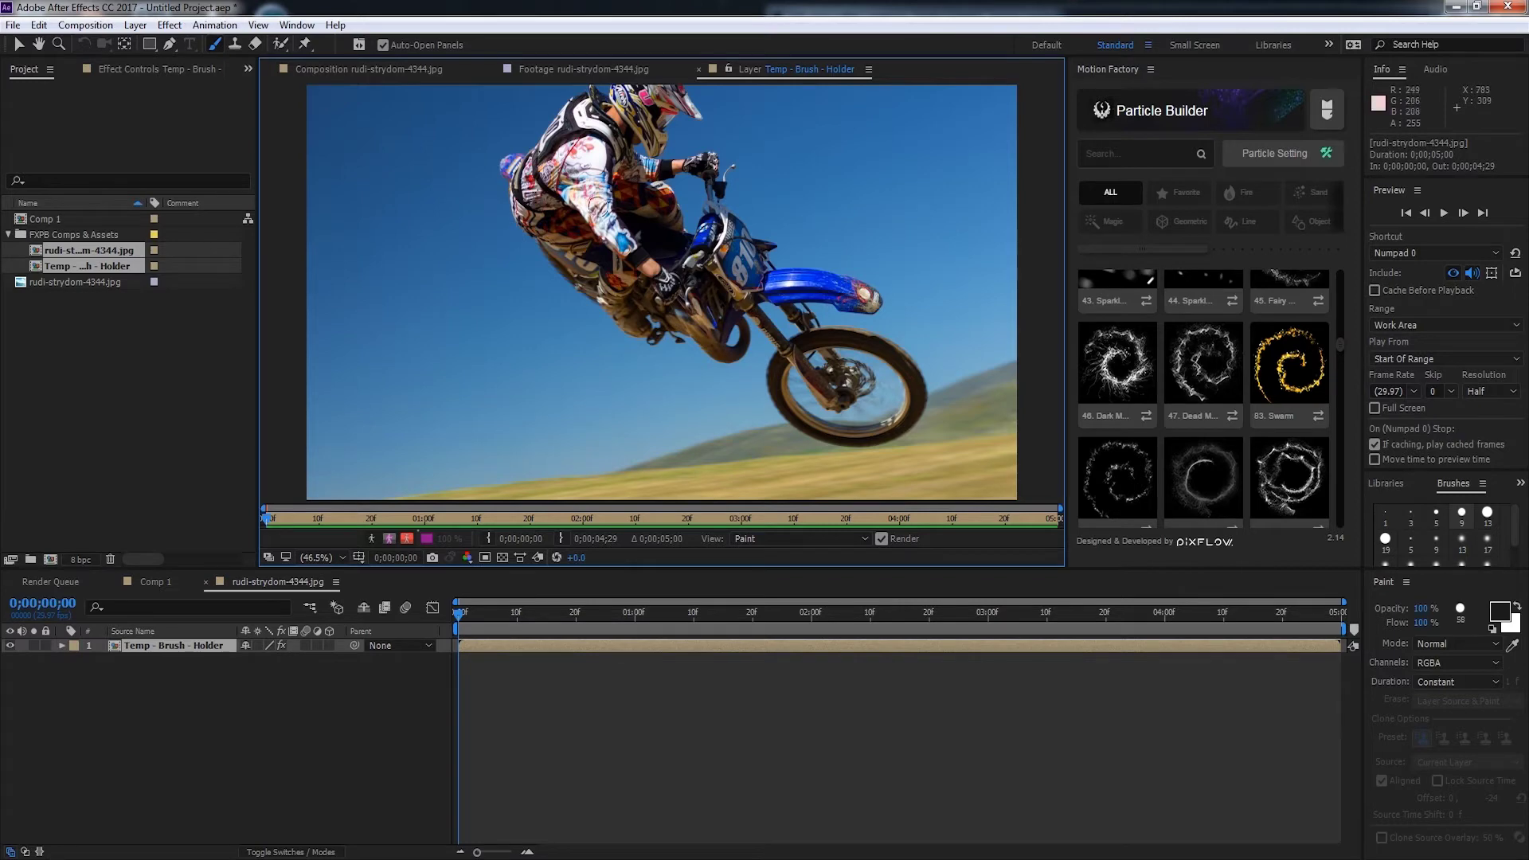
pyautogui.scroll(3, 589, 287)
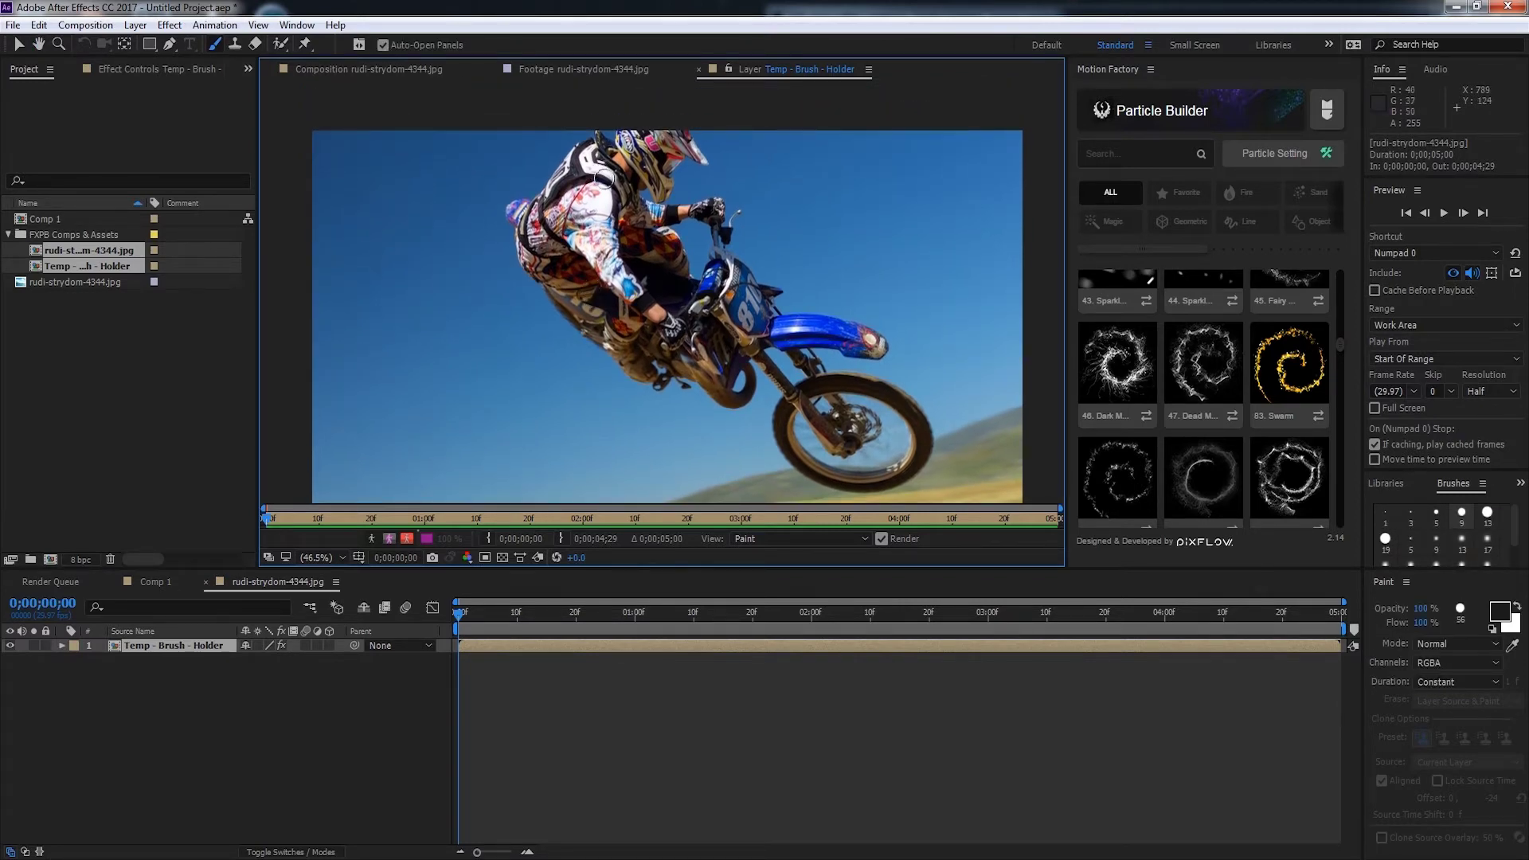
pyautogui.click(596, 146)
pyautogui.moveTo(596, 147)
pyautogui.mouseDown()
pyautogui.moveTo(511, 217)
pyautogui.moveTo(531, 268)
pyautogui.moveTo(655, 379)
pyautogui.mouseUp()
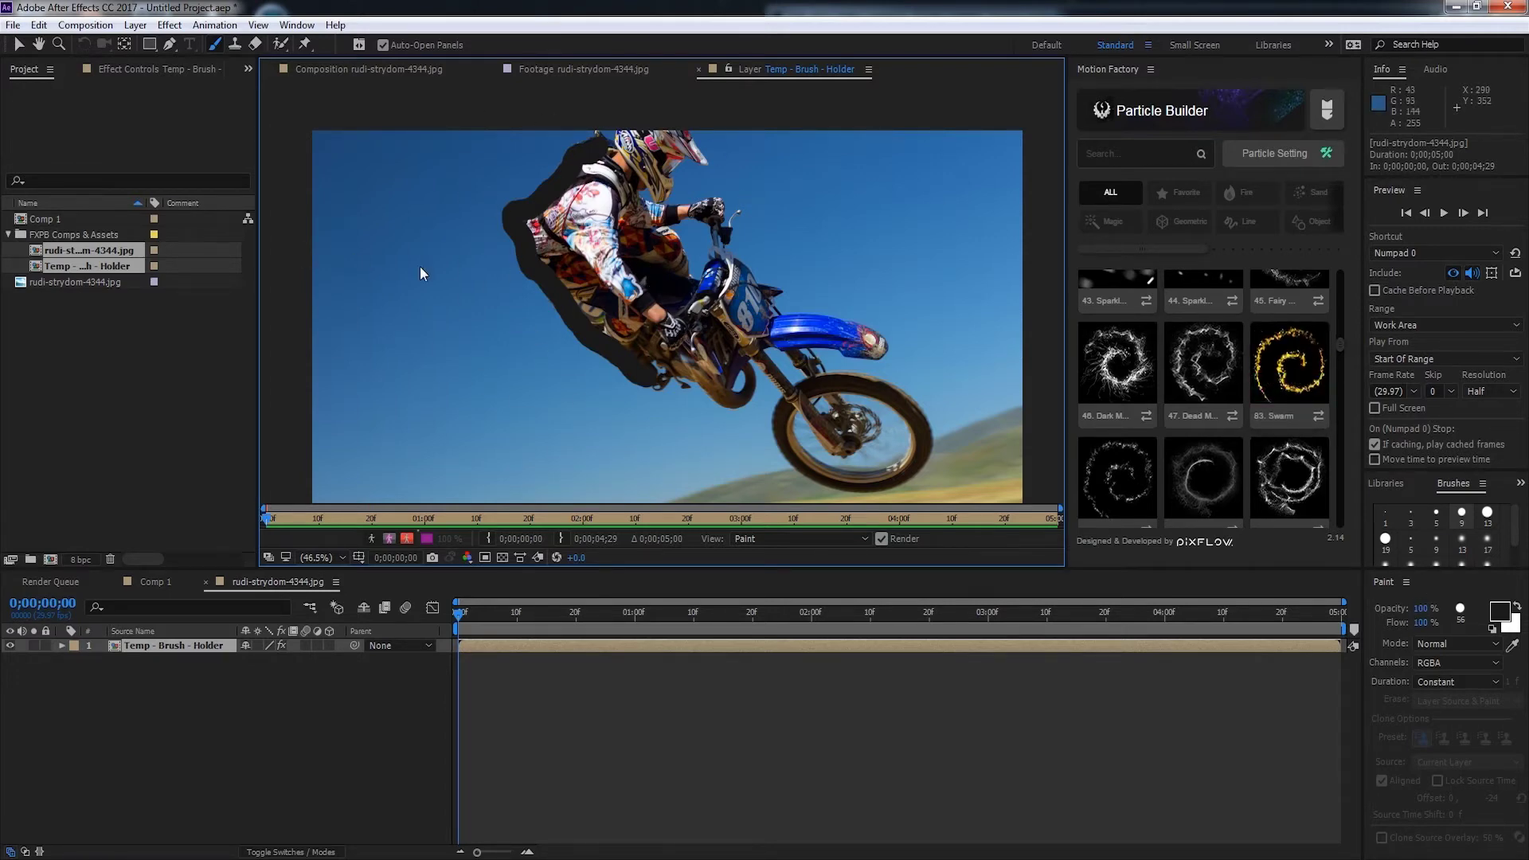
pyautogui.moveTo(1224, 375)
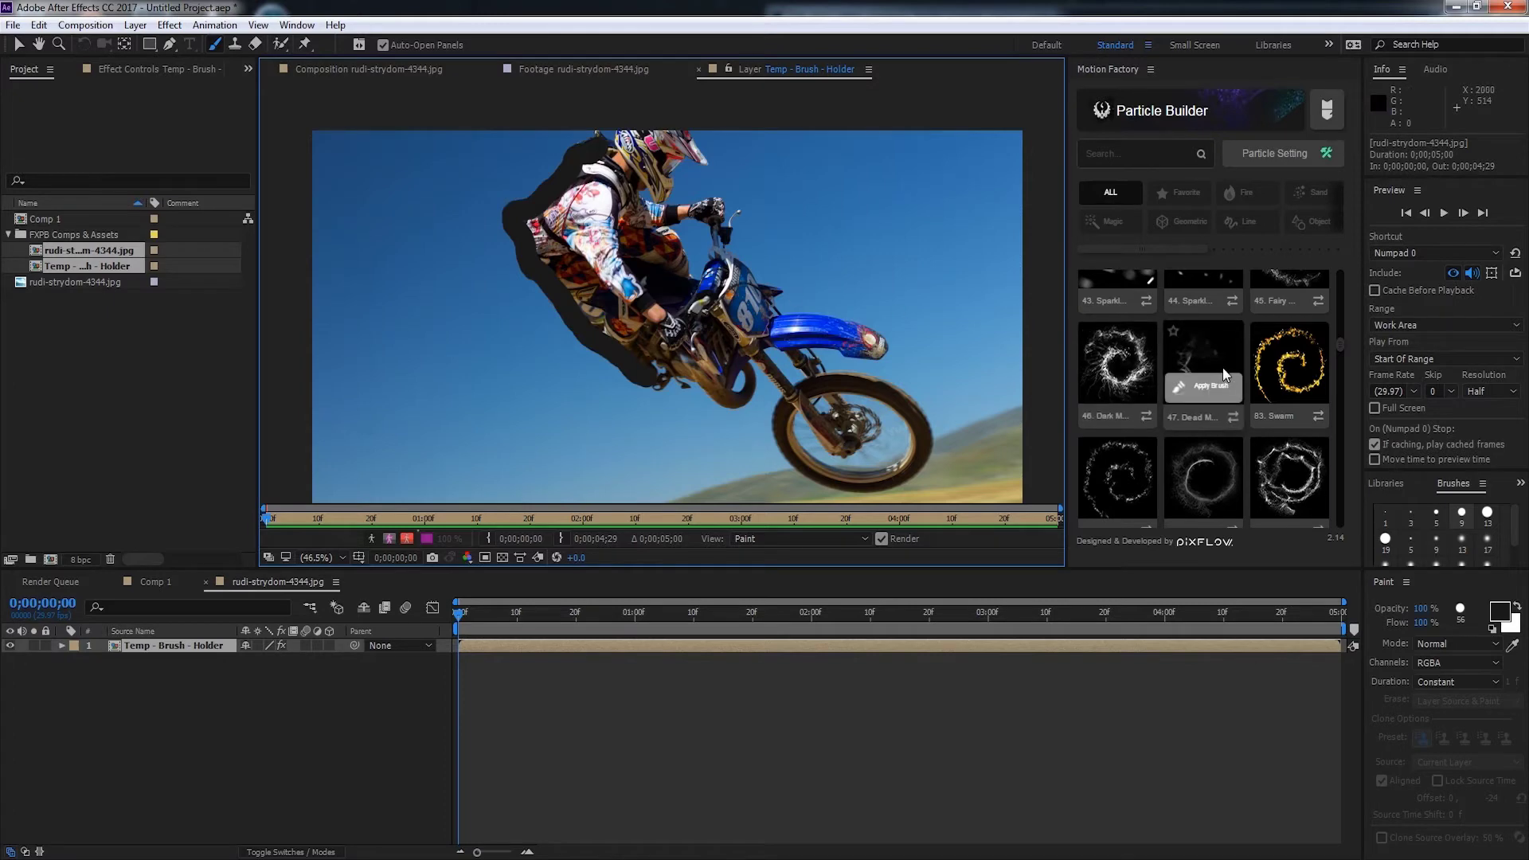
pyautogui.moveTo(1111, 386)
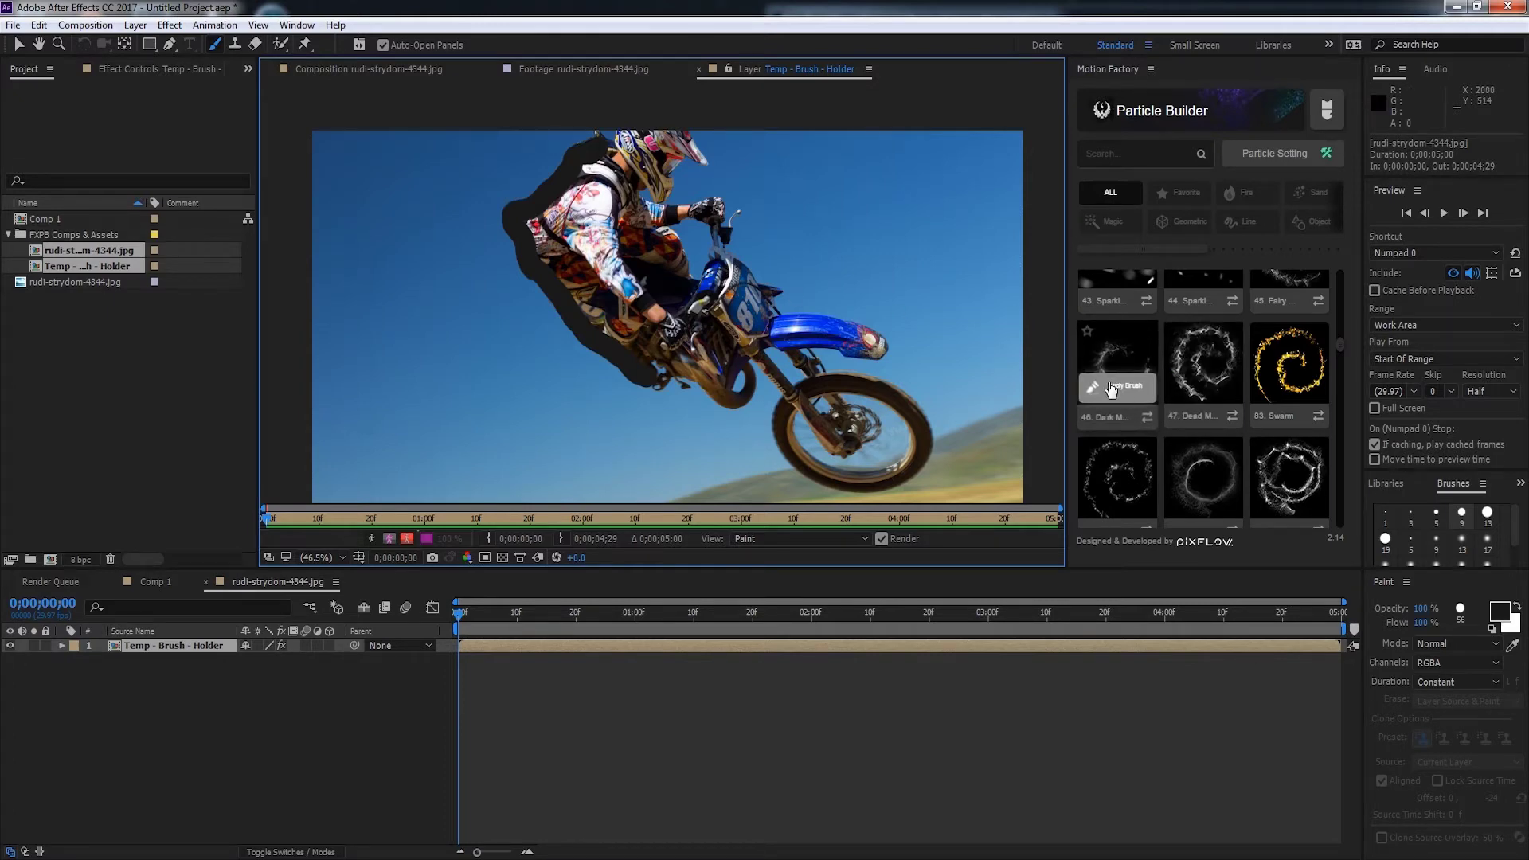
pyautogui.moveTo(1178, 366)
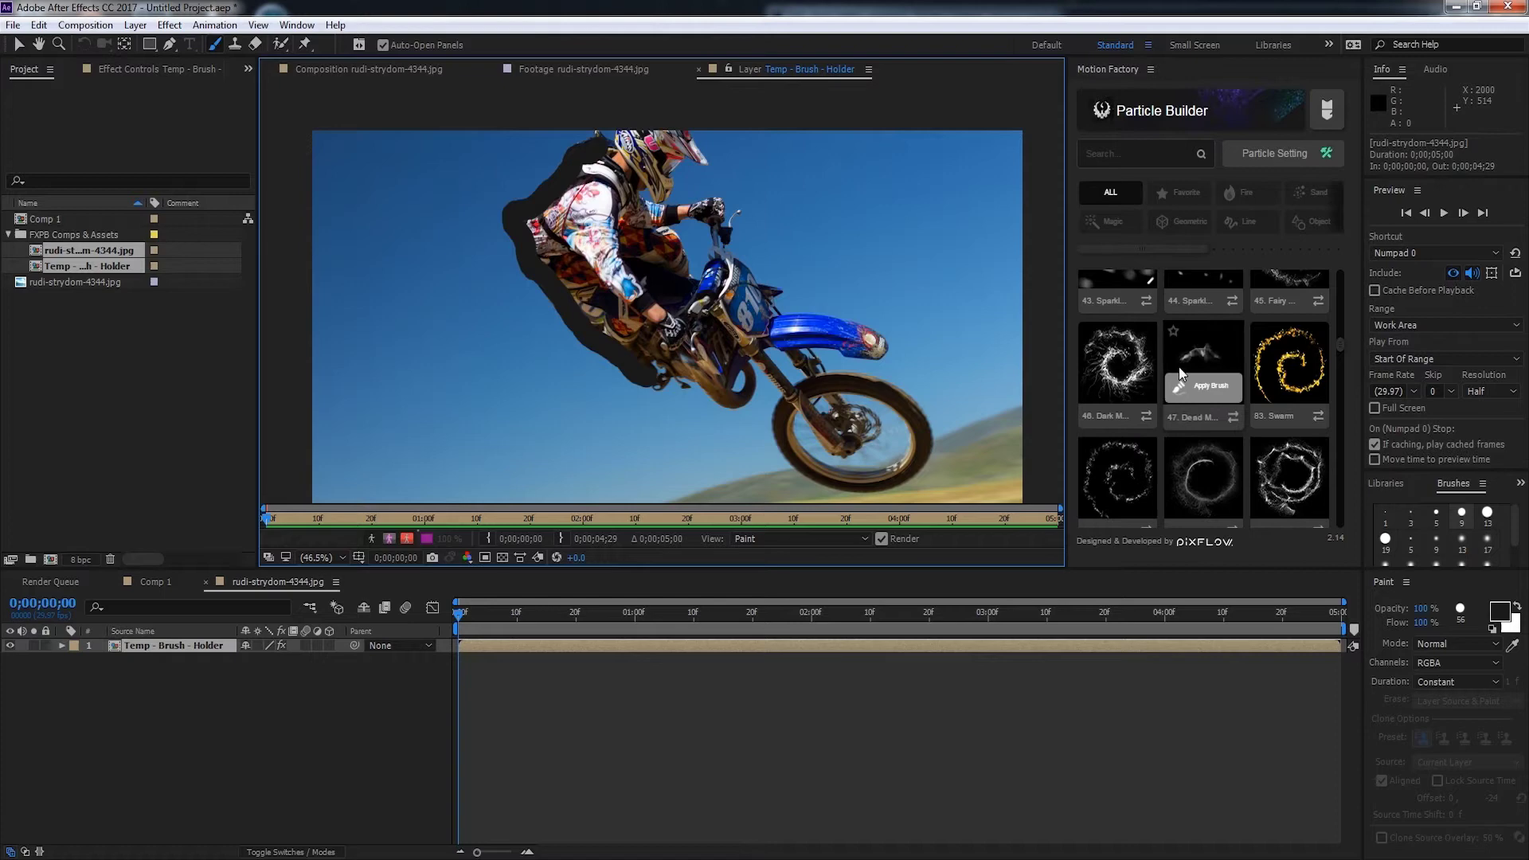
pyautogui.moveTo(1282, 404)
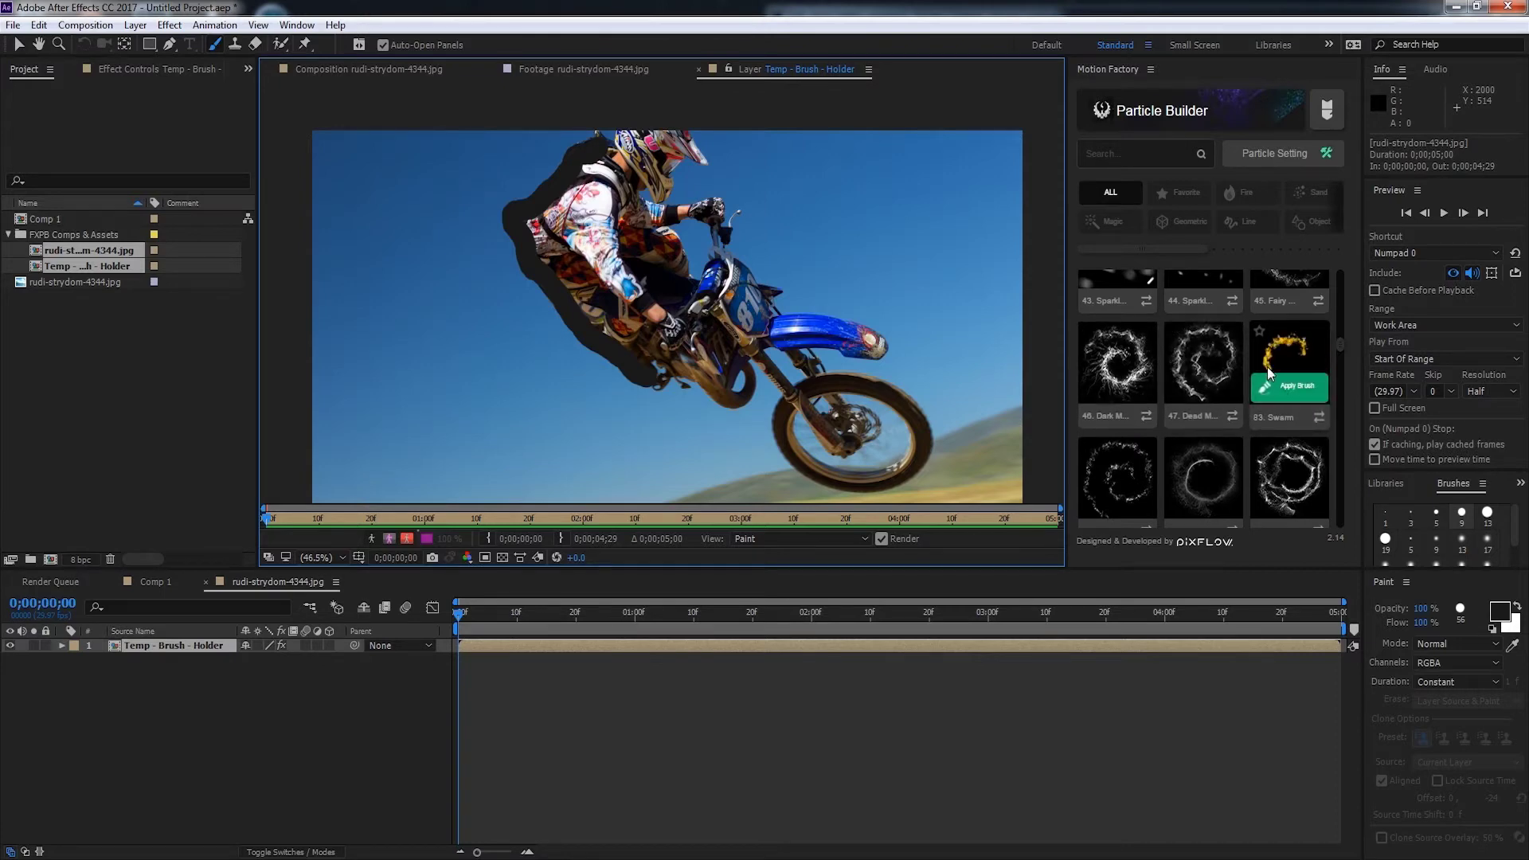
# Step: Apply the 83. Swarm brush, return to Comp 1 and preview the back dissolving into particles
pyautogui.click(1308, 386)
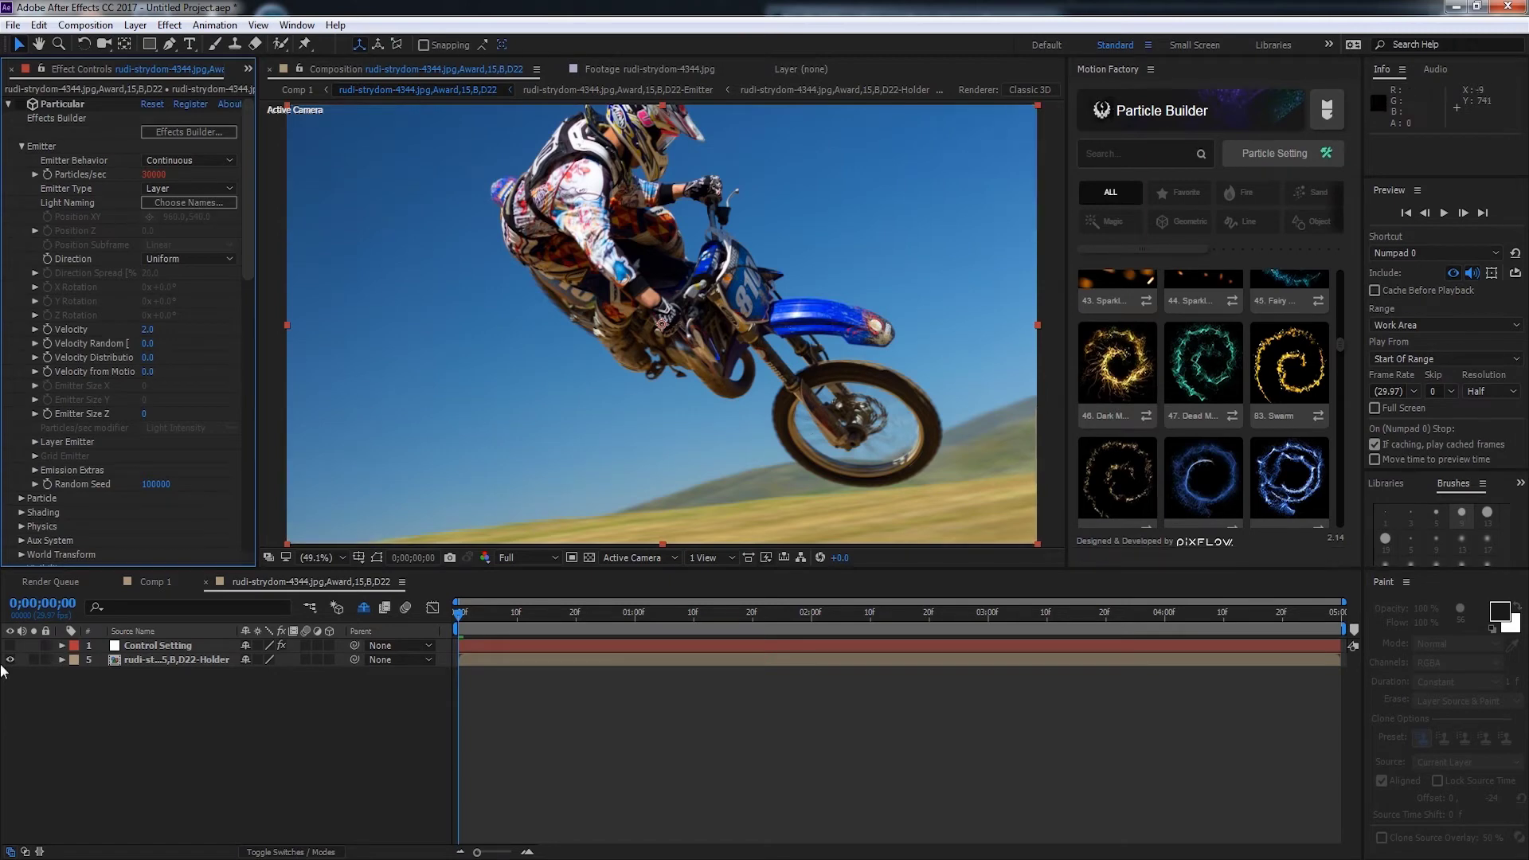
pyautogui.click(154, 582)
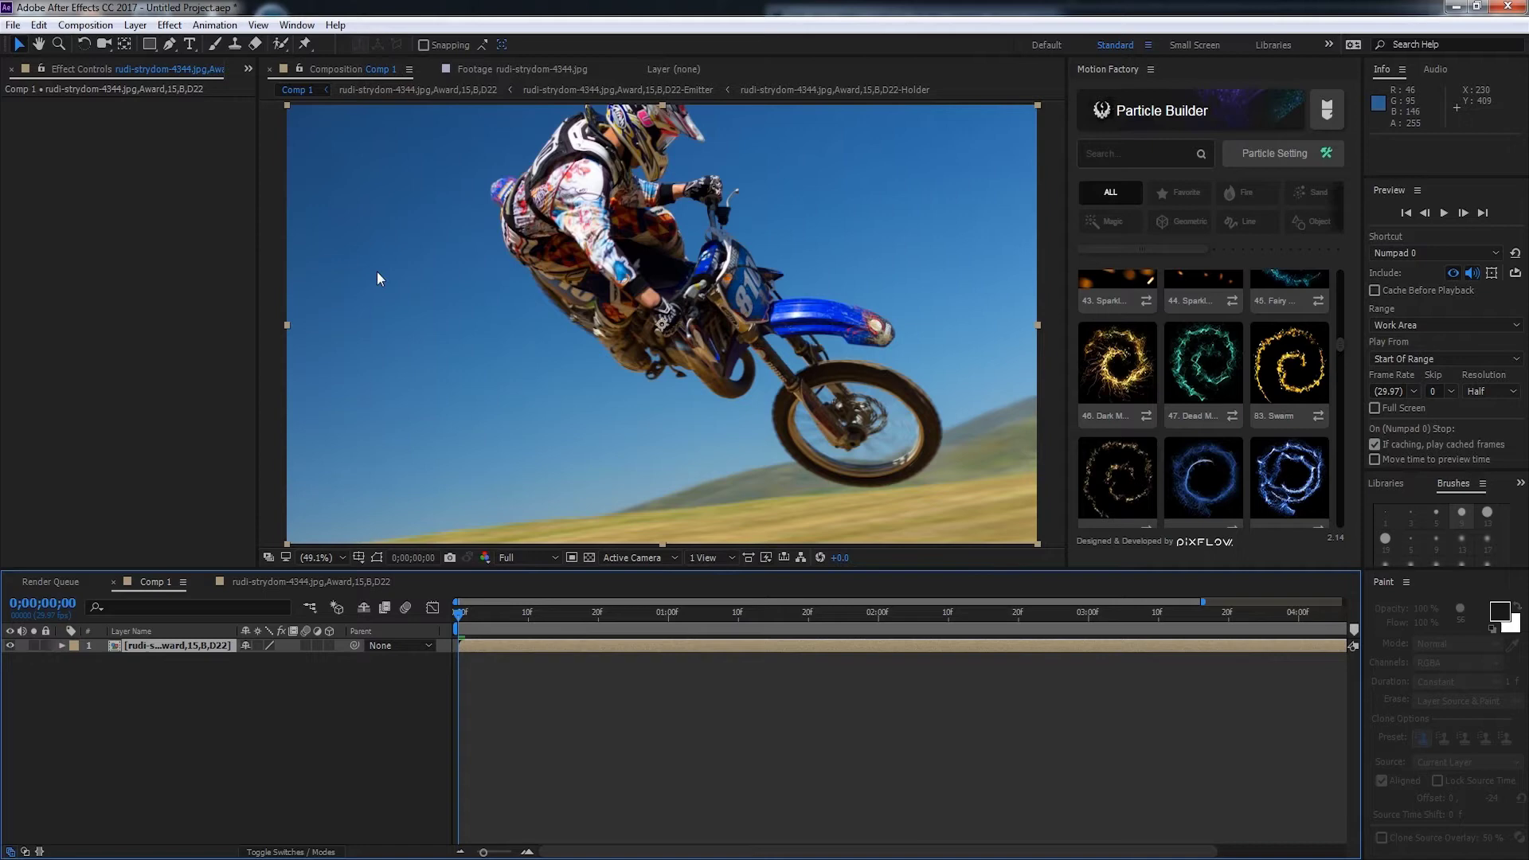
pyautogui.press('space')
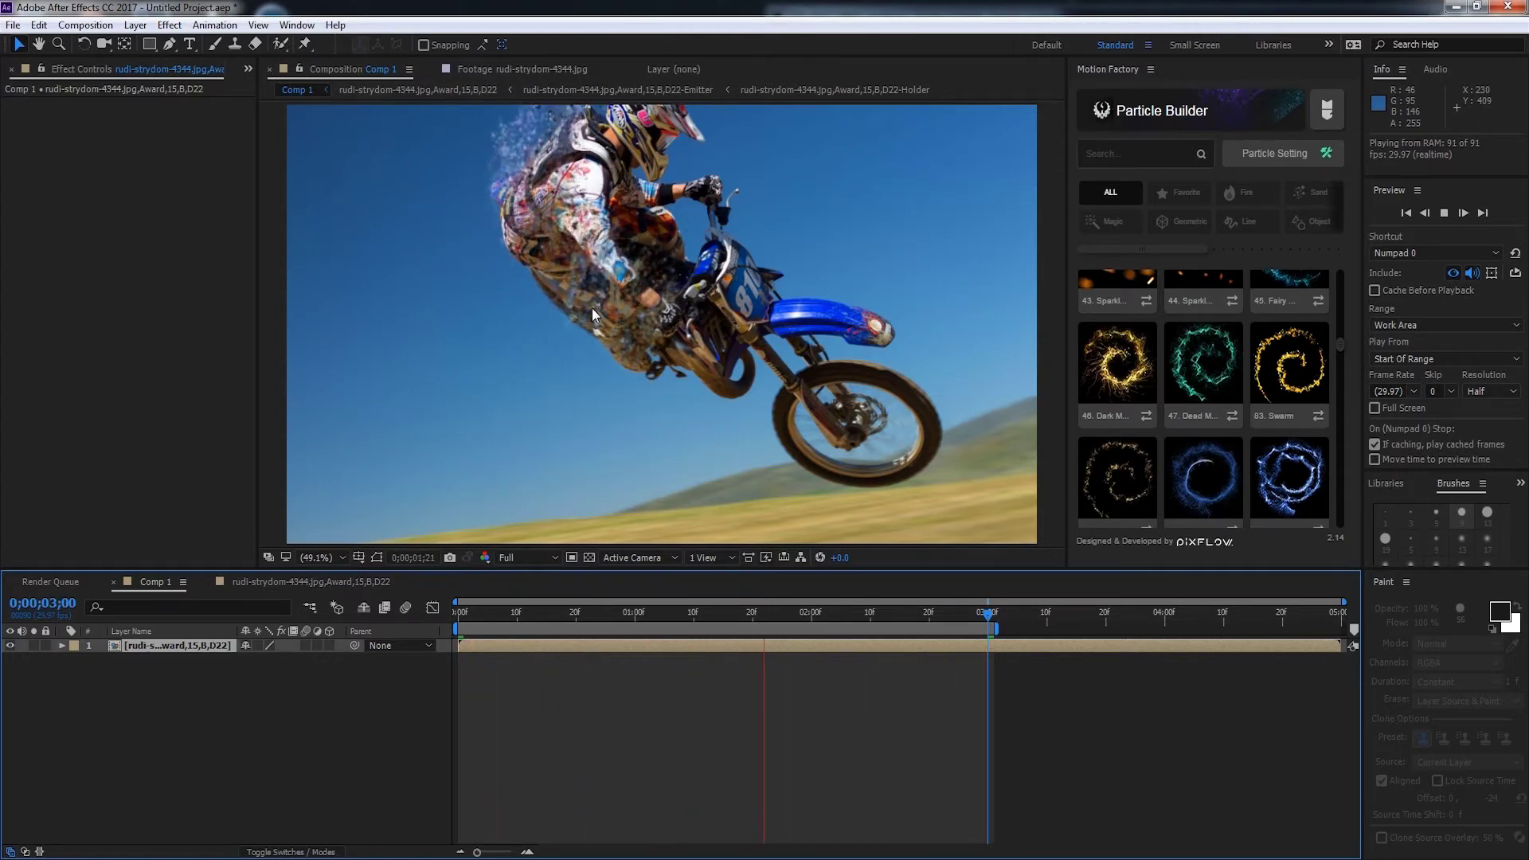
# Step: Stop playback, open the particle precomp and show the Control Setting layer's Particle Builder settings
pyautogui.click(591, 307)
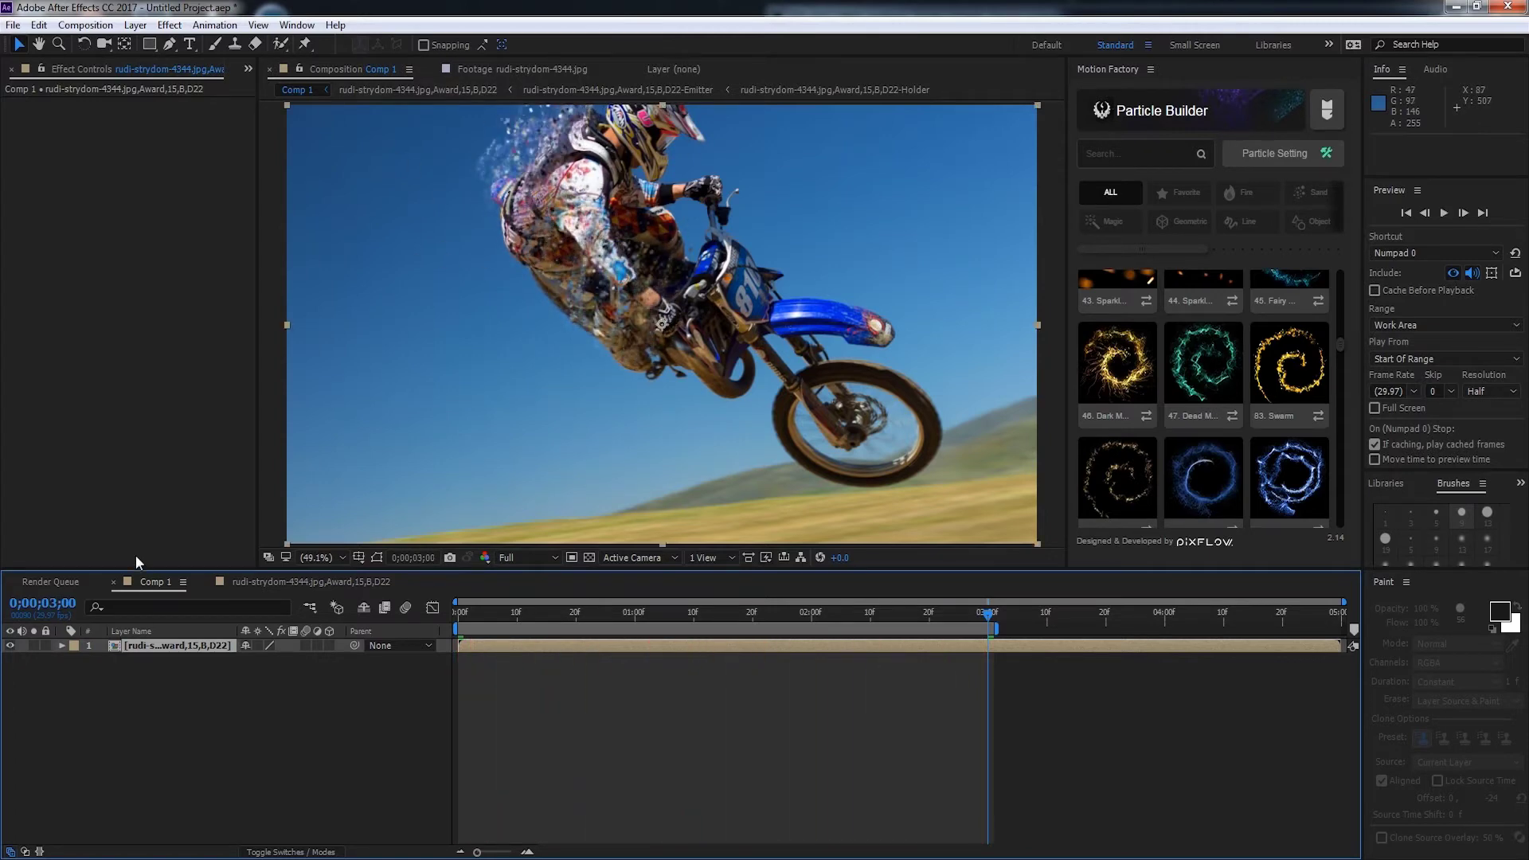
pyautogui.doubleClick(135, 643)
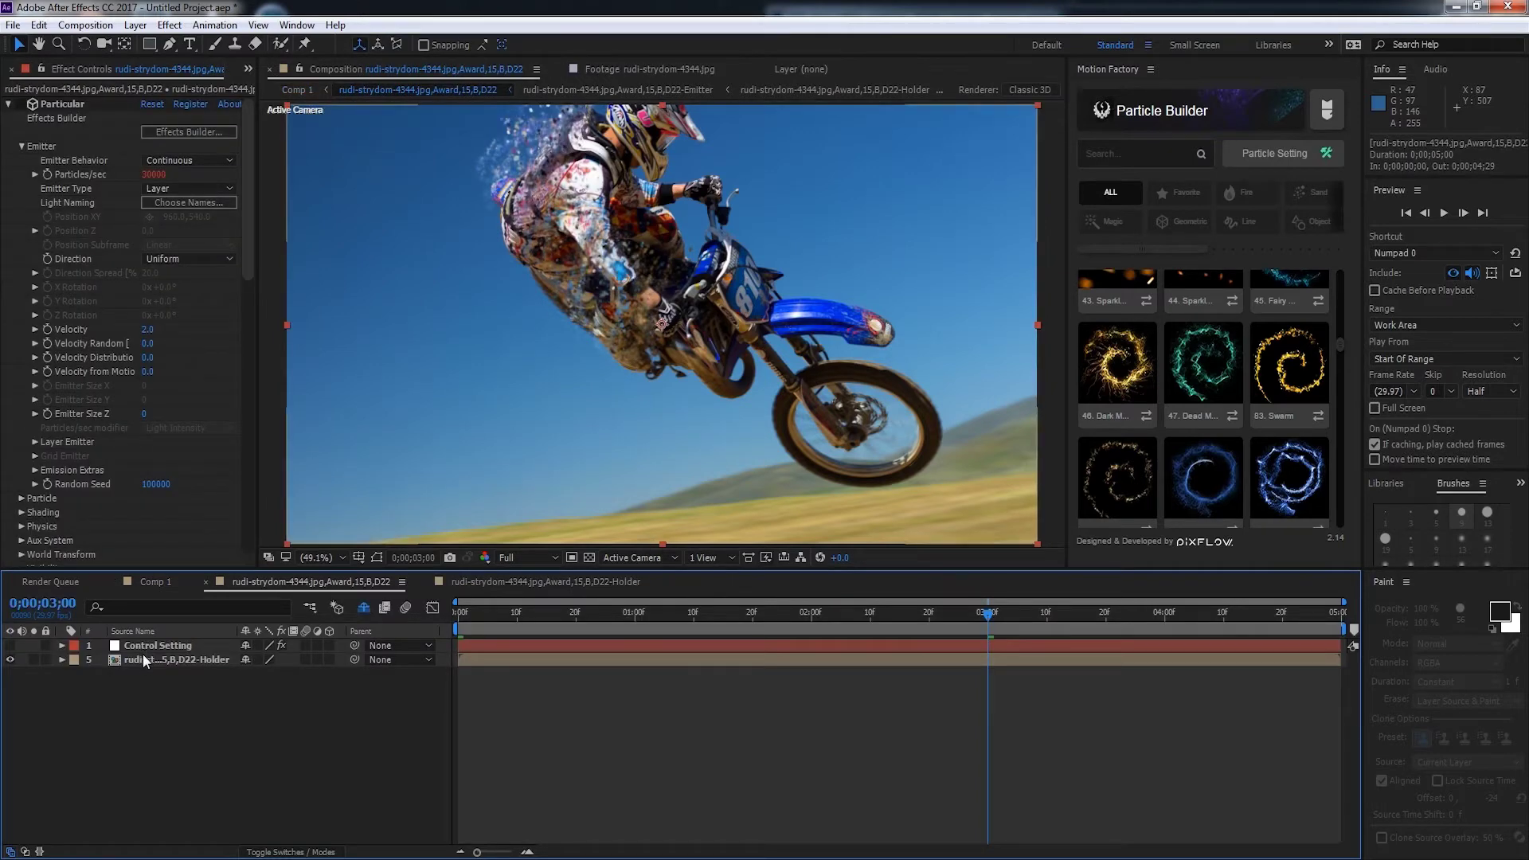
pyautogui.click(146, 645)
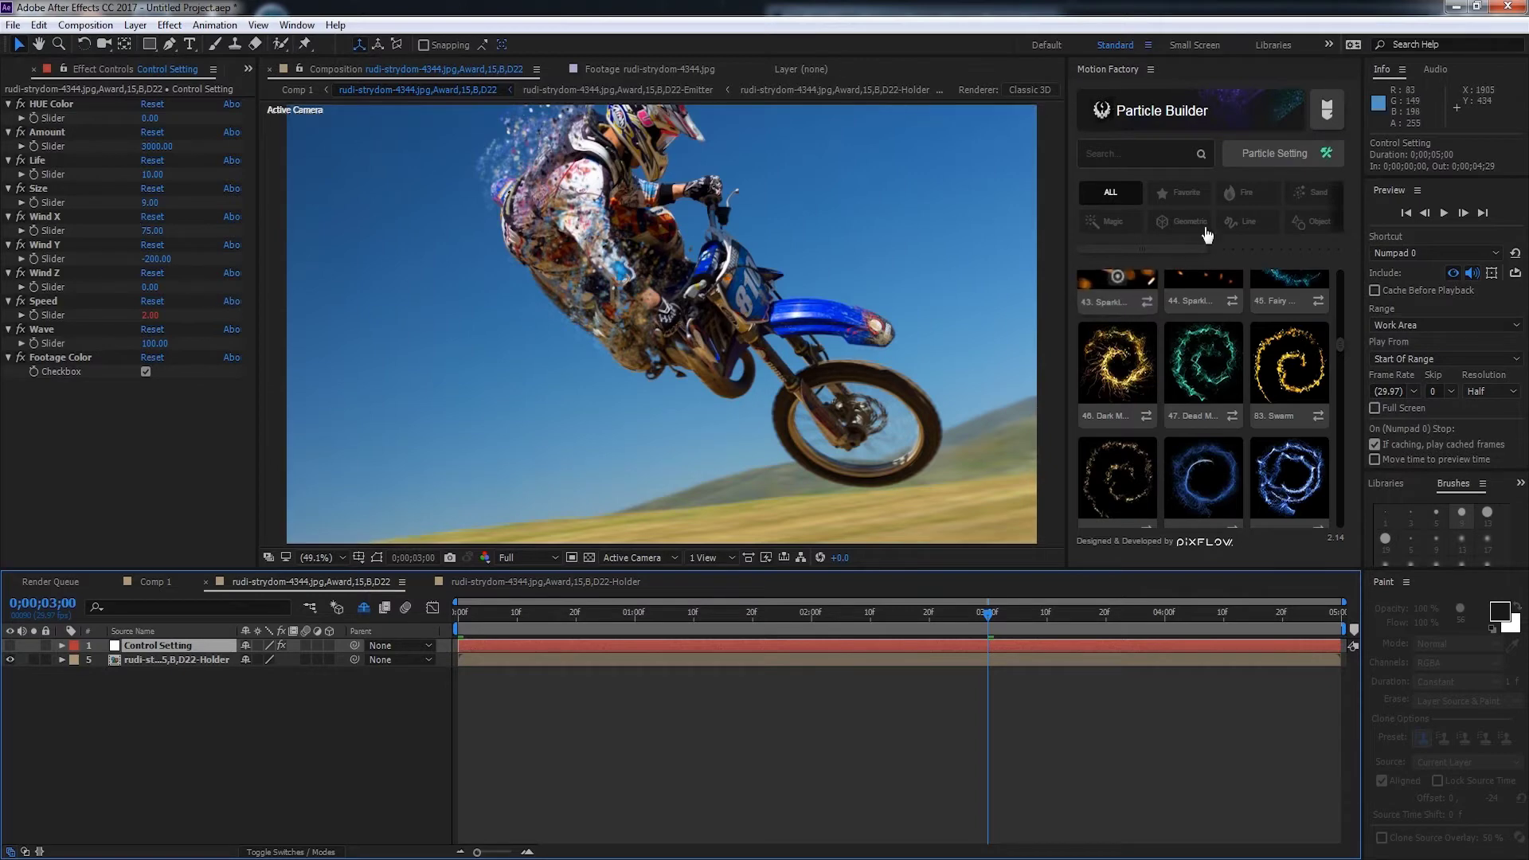
pyautogui.click(1271, 160)
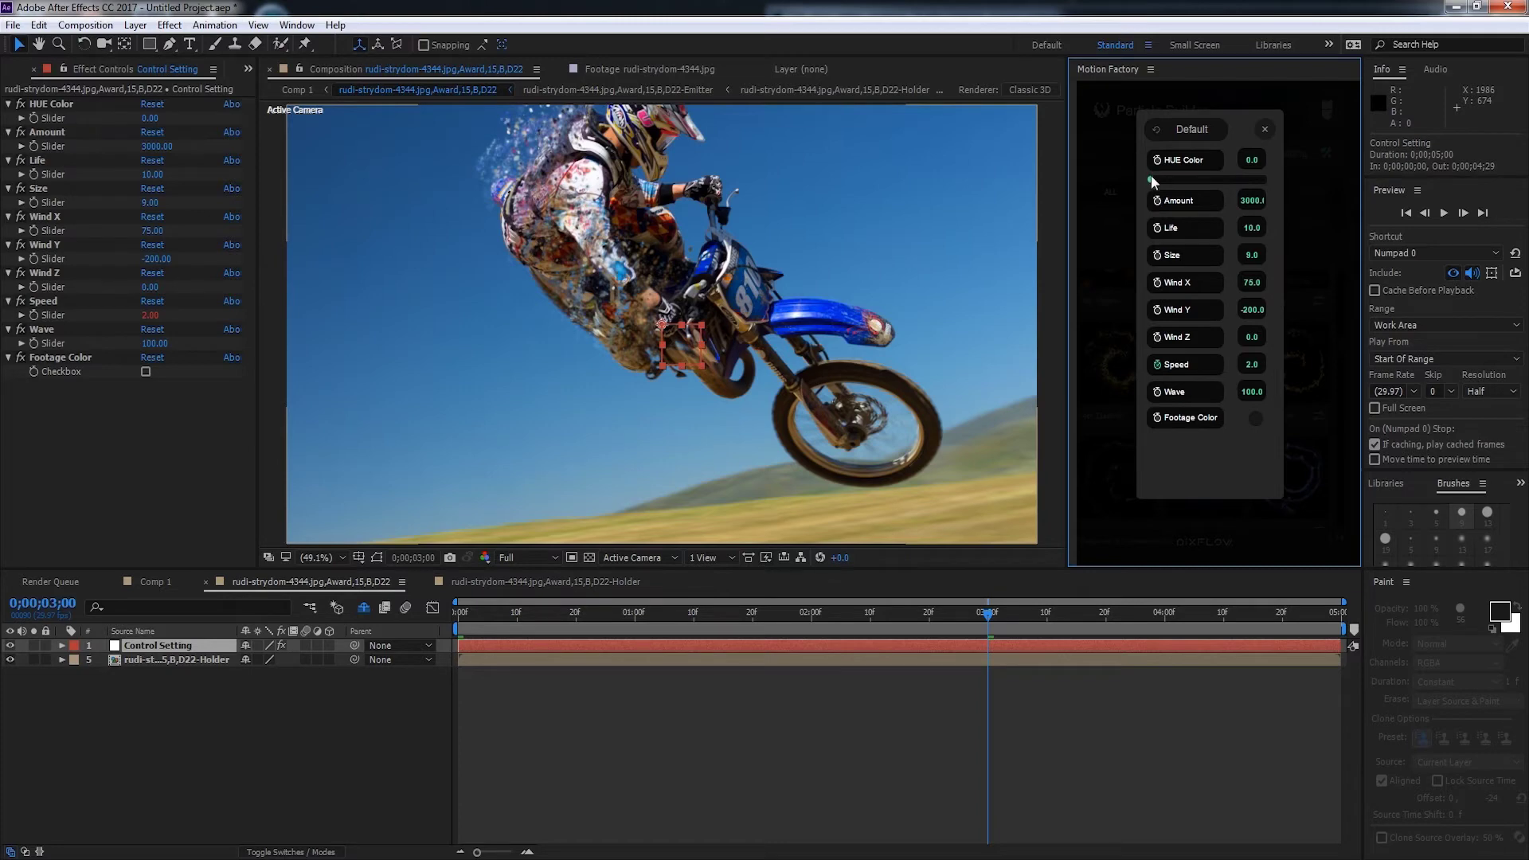
# Step: Nudge the HUE Color value up and set particle Amount to 1500
pyautogui.moveTo(1153, 180); pyautogui.dragTo(1211, 180)
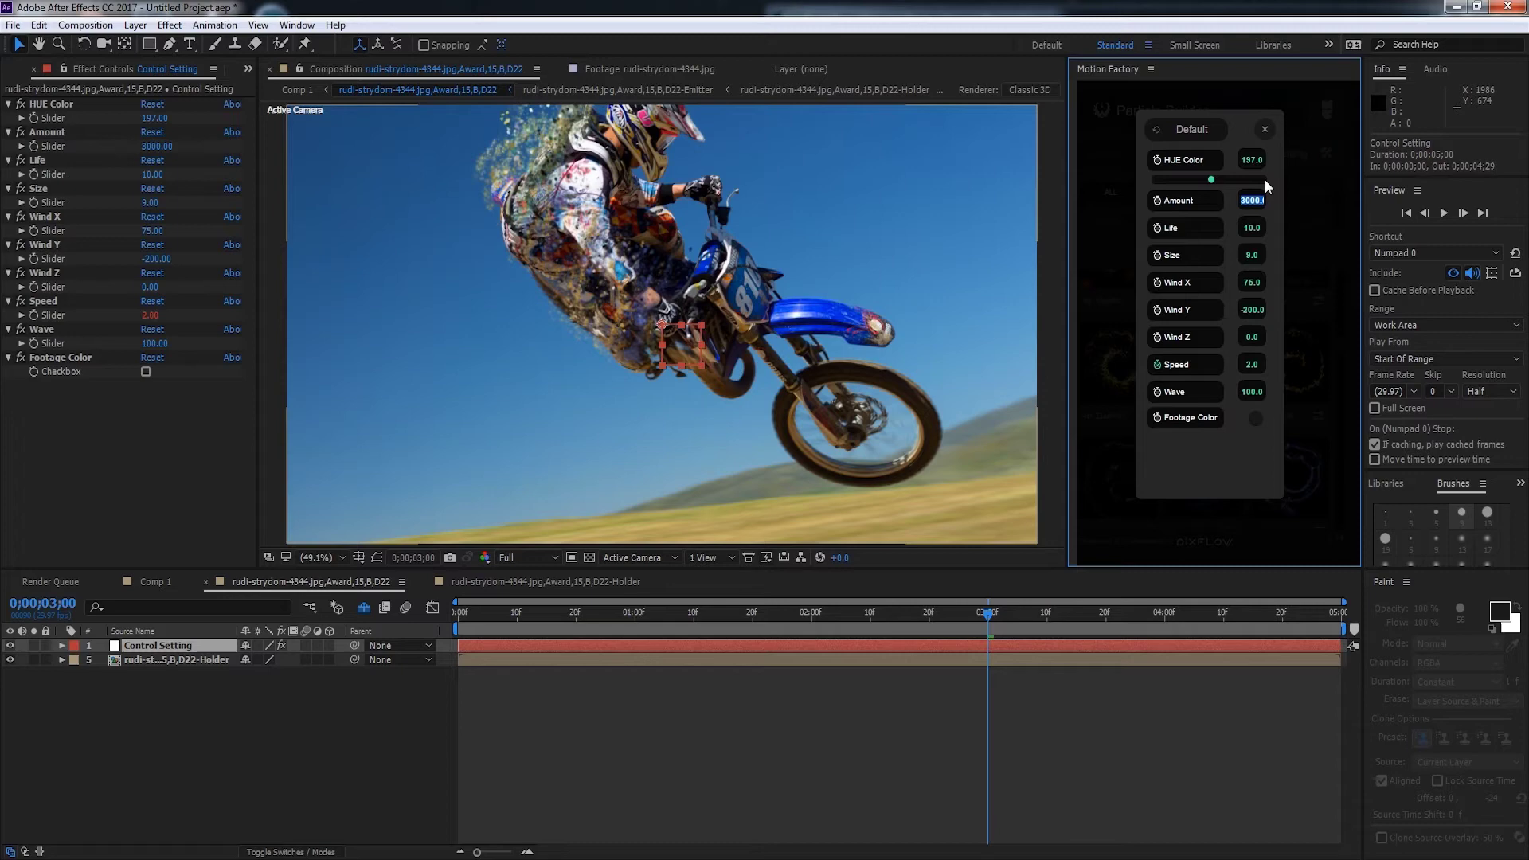
pyautogui.write('1500')
pyautogui.press('Return')
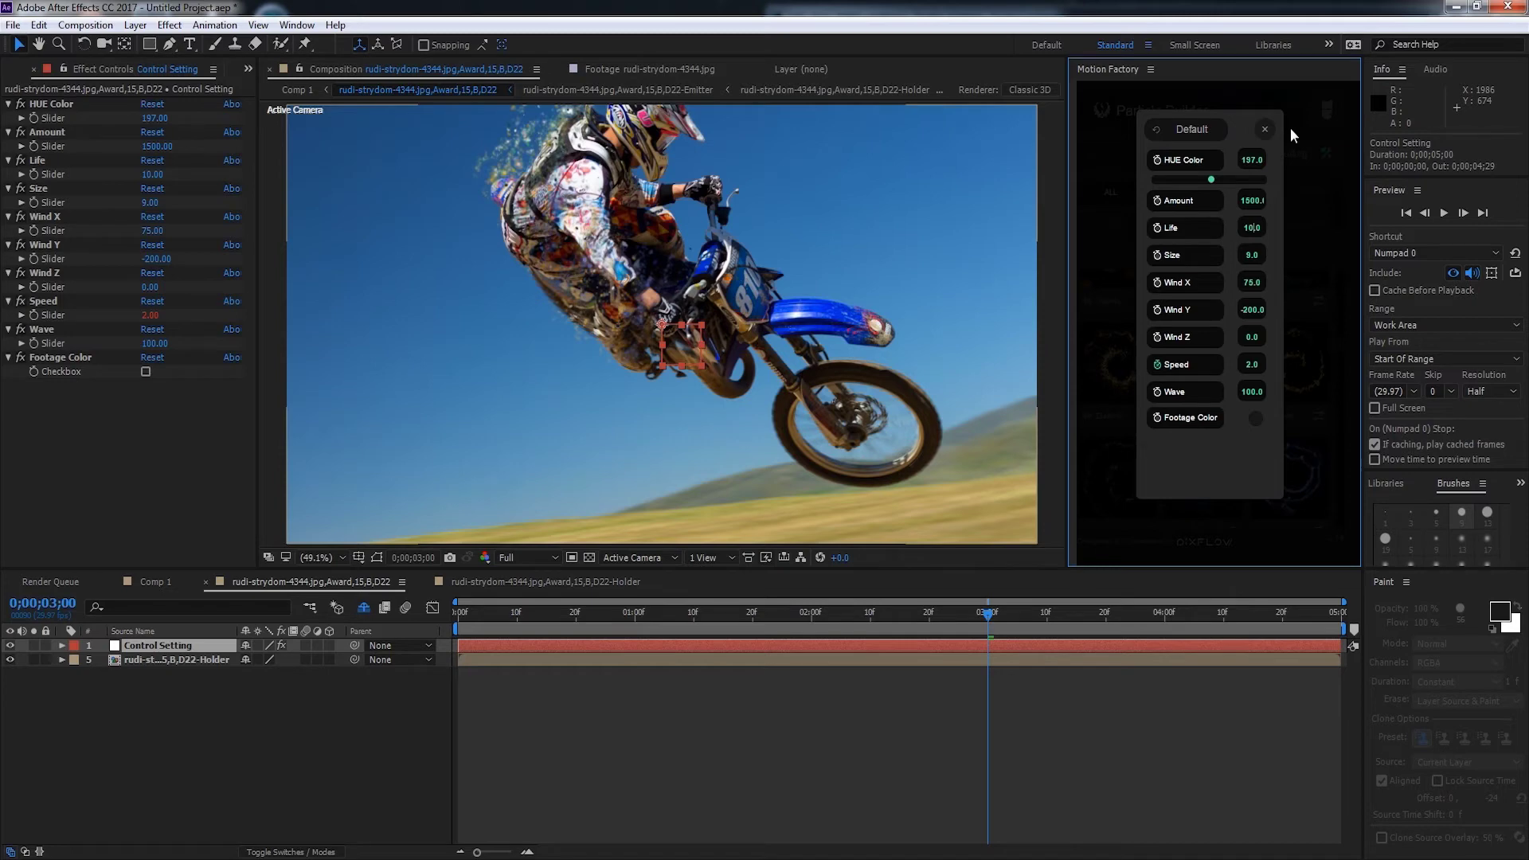
# Step: Set particle Life to 15 and Size to 5
pyautogui.press('Tab')
pyautogui.write('5.0')
pyautogui.press('Return')
pyautogui.click(1257, 223)
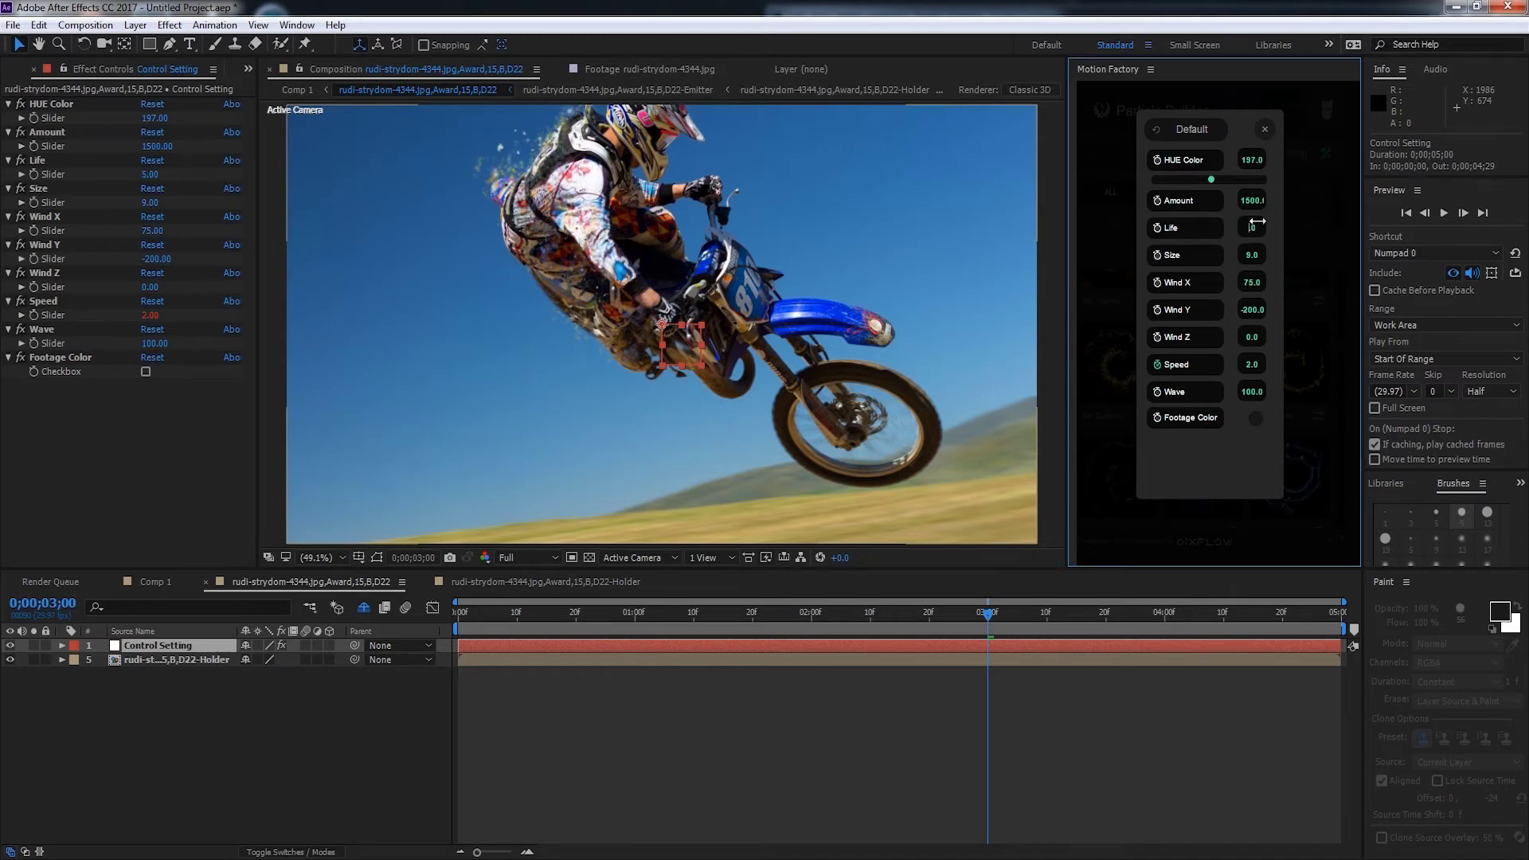
pyautogui.write('1')
pyautogui.press('Return')
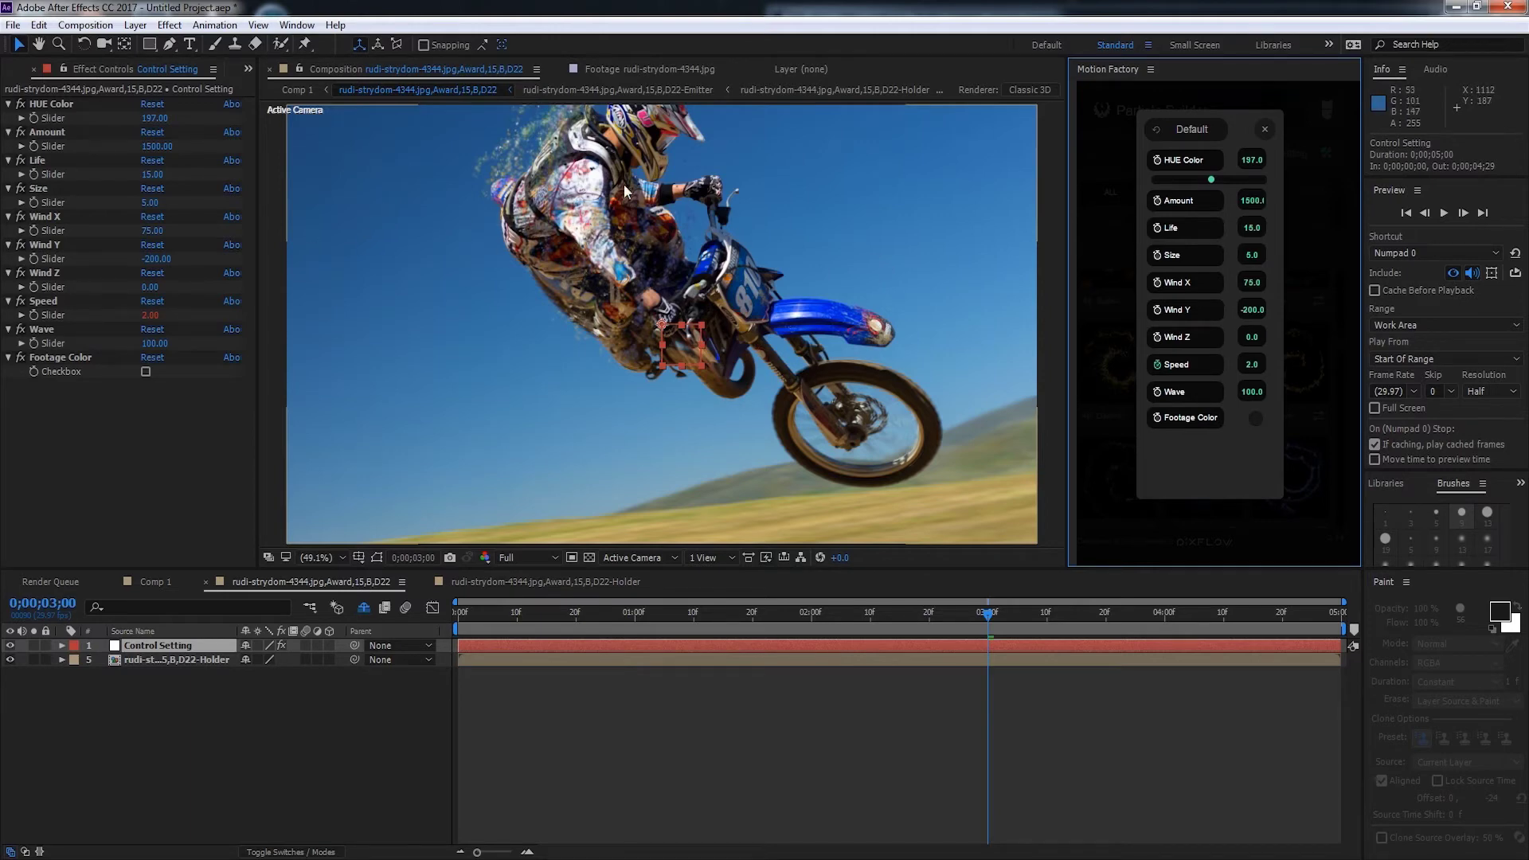
# Step: Scrub the wind to Wind X -266, Wind Y -69 and Wind Z -233
pyautogui.click(1247, 282)
pyautogui.moveTo(1221, 282); pyautogui.dragTo(1122, 283)
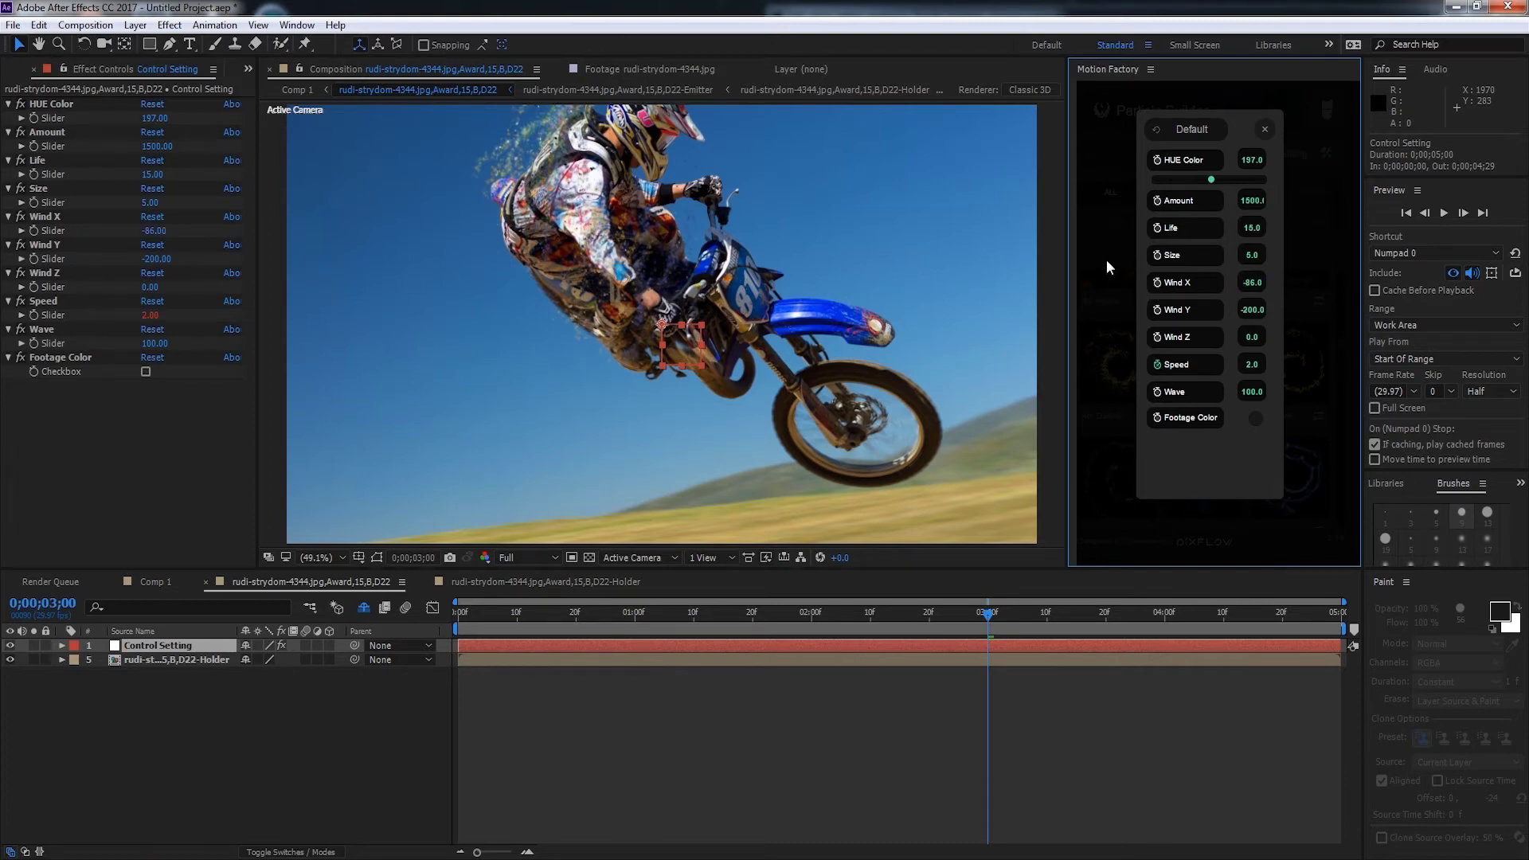
pyautogui.click(1252, 283)
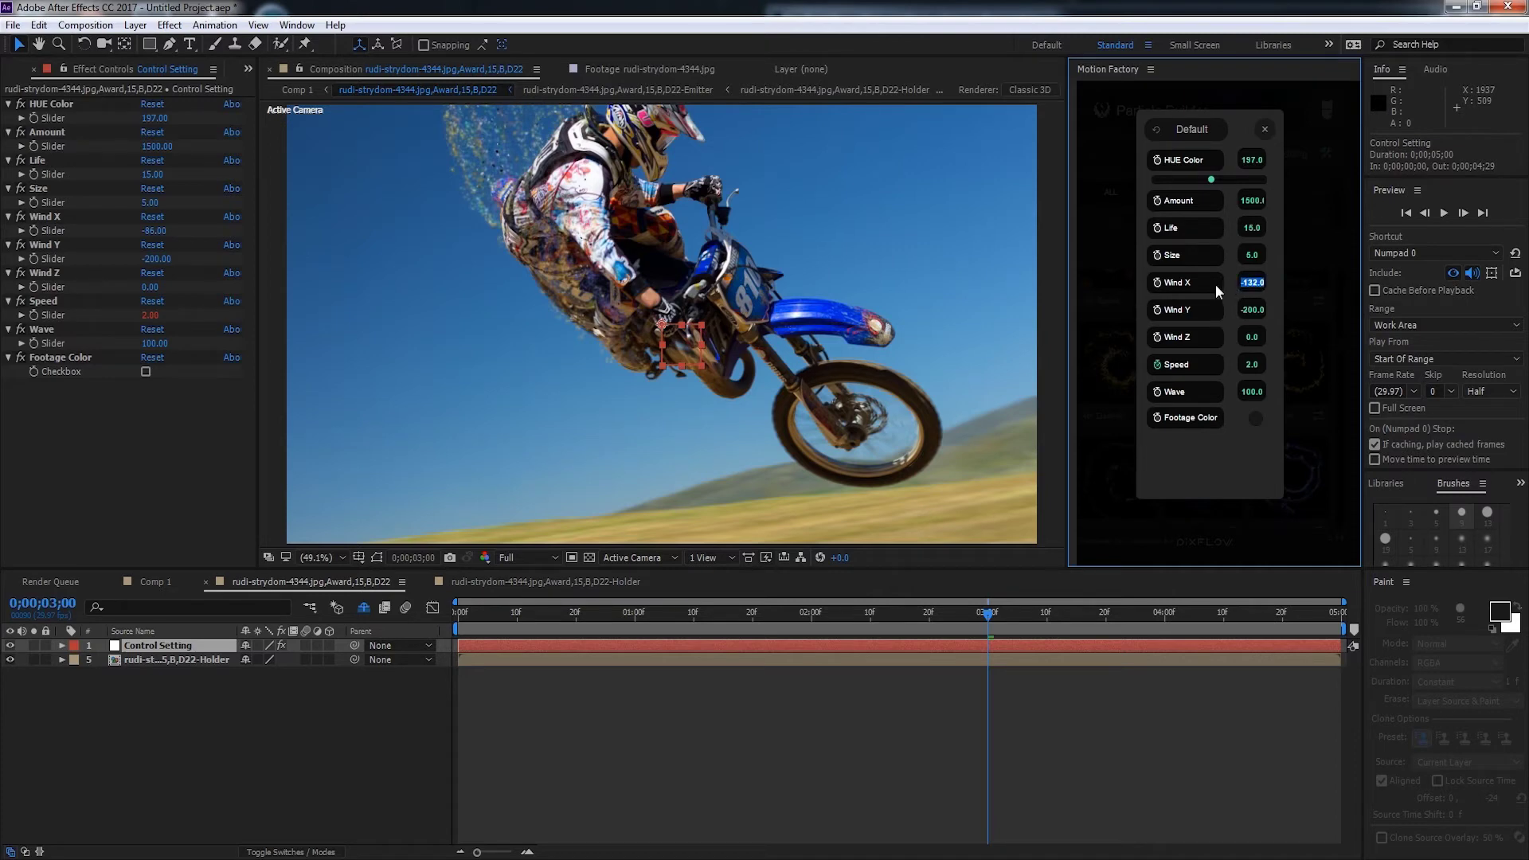
pyautogui.moveTo(1215, 284); pyautogui.dragTo(1108, 284)
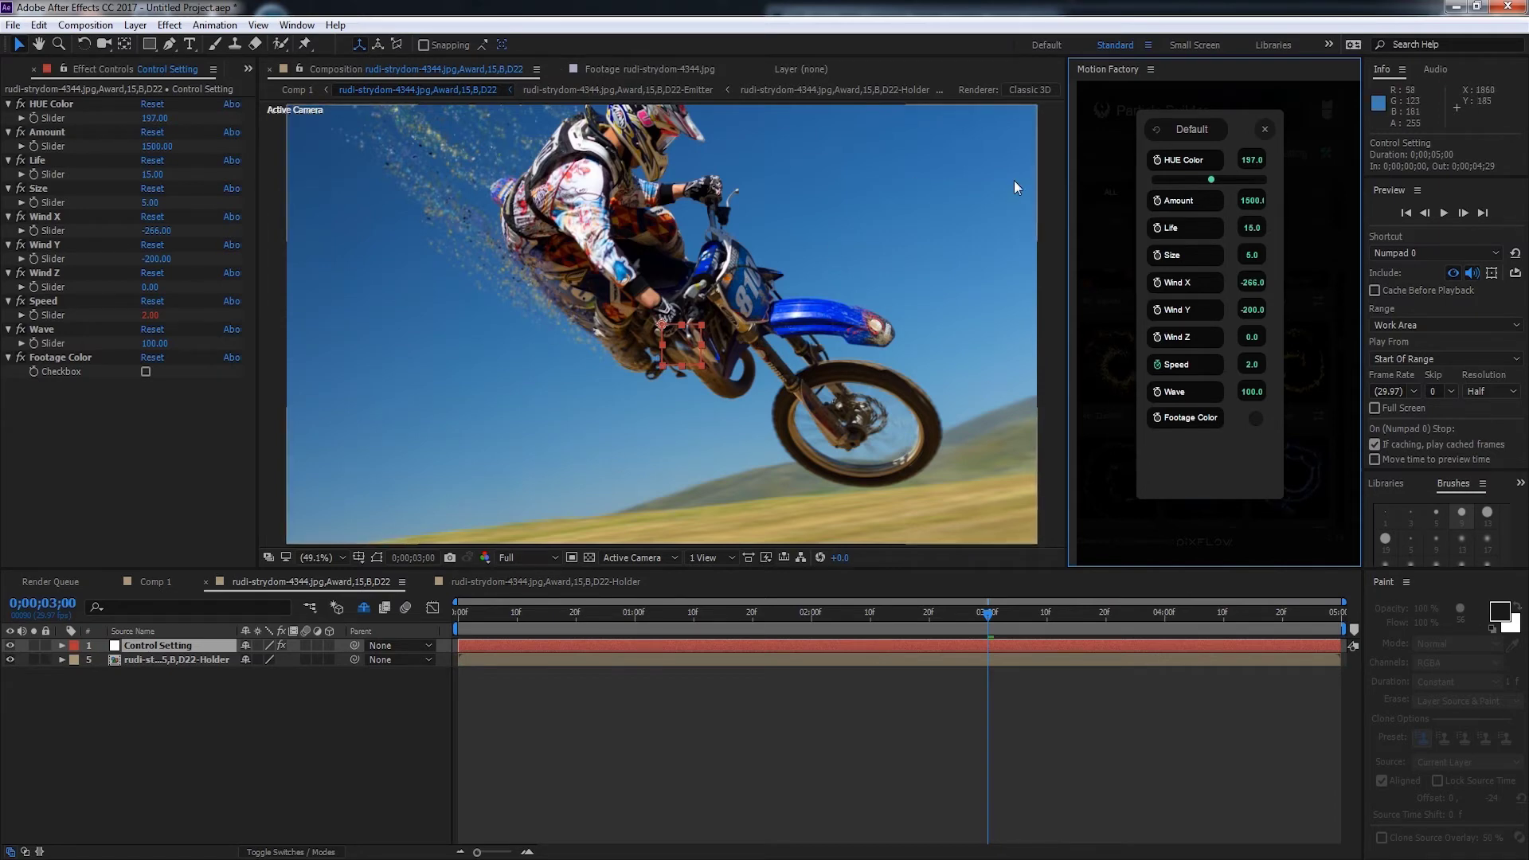
pyautogui.moveTo(1247, 309); pyautogui.dragTo(1360, 308)
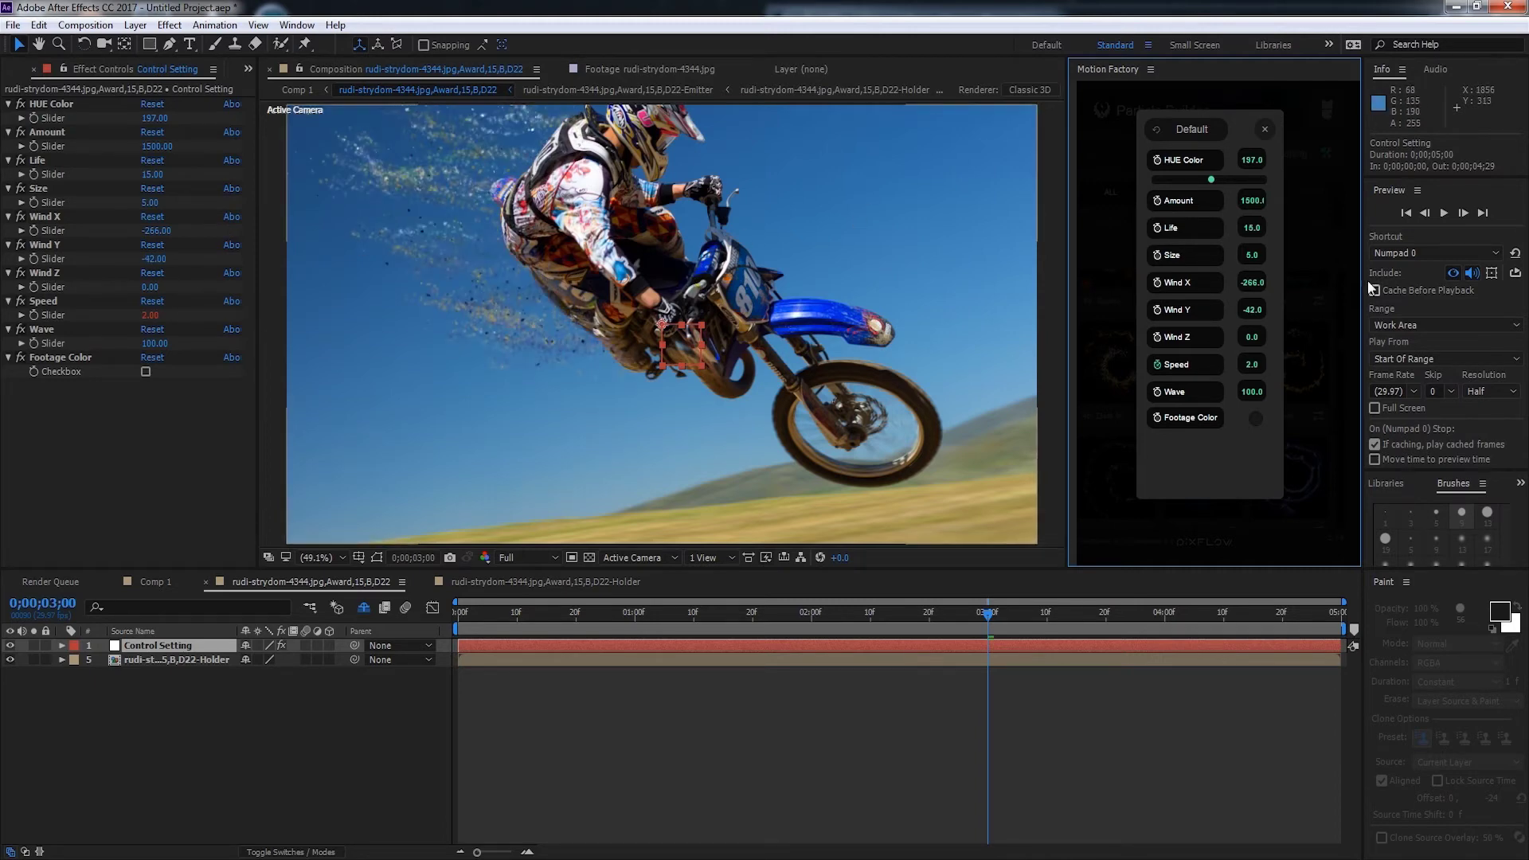
pyautogui.moveTo(1252, 310); pyautogui.dragTo(1230, 310)
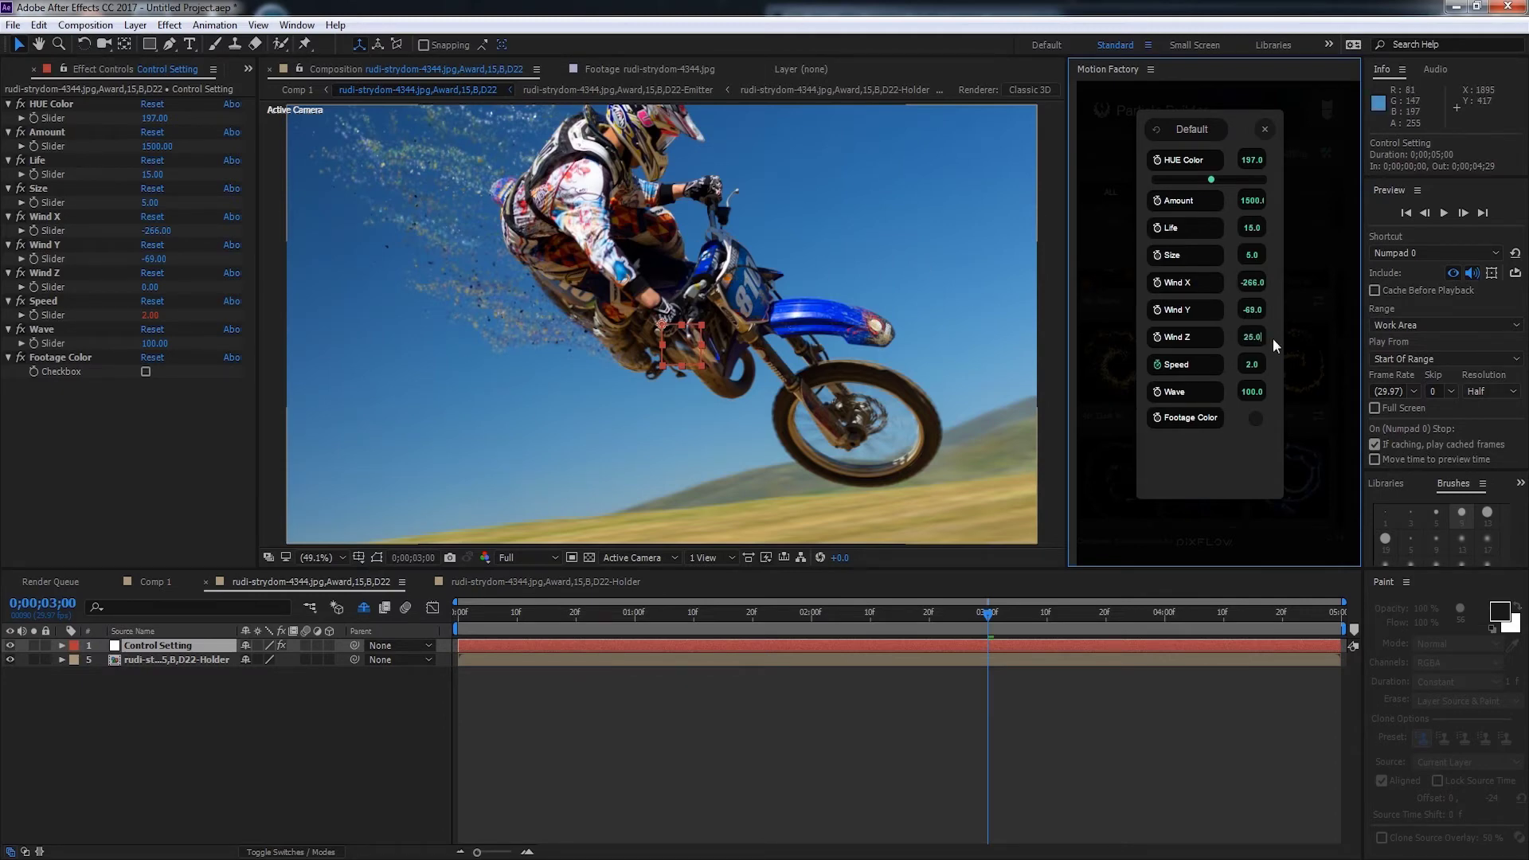
pyautogui.moveTo(1293, 333); pyautogui.dragTo(1414, 335)
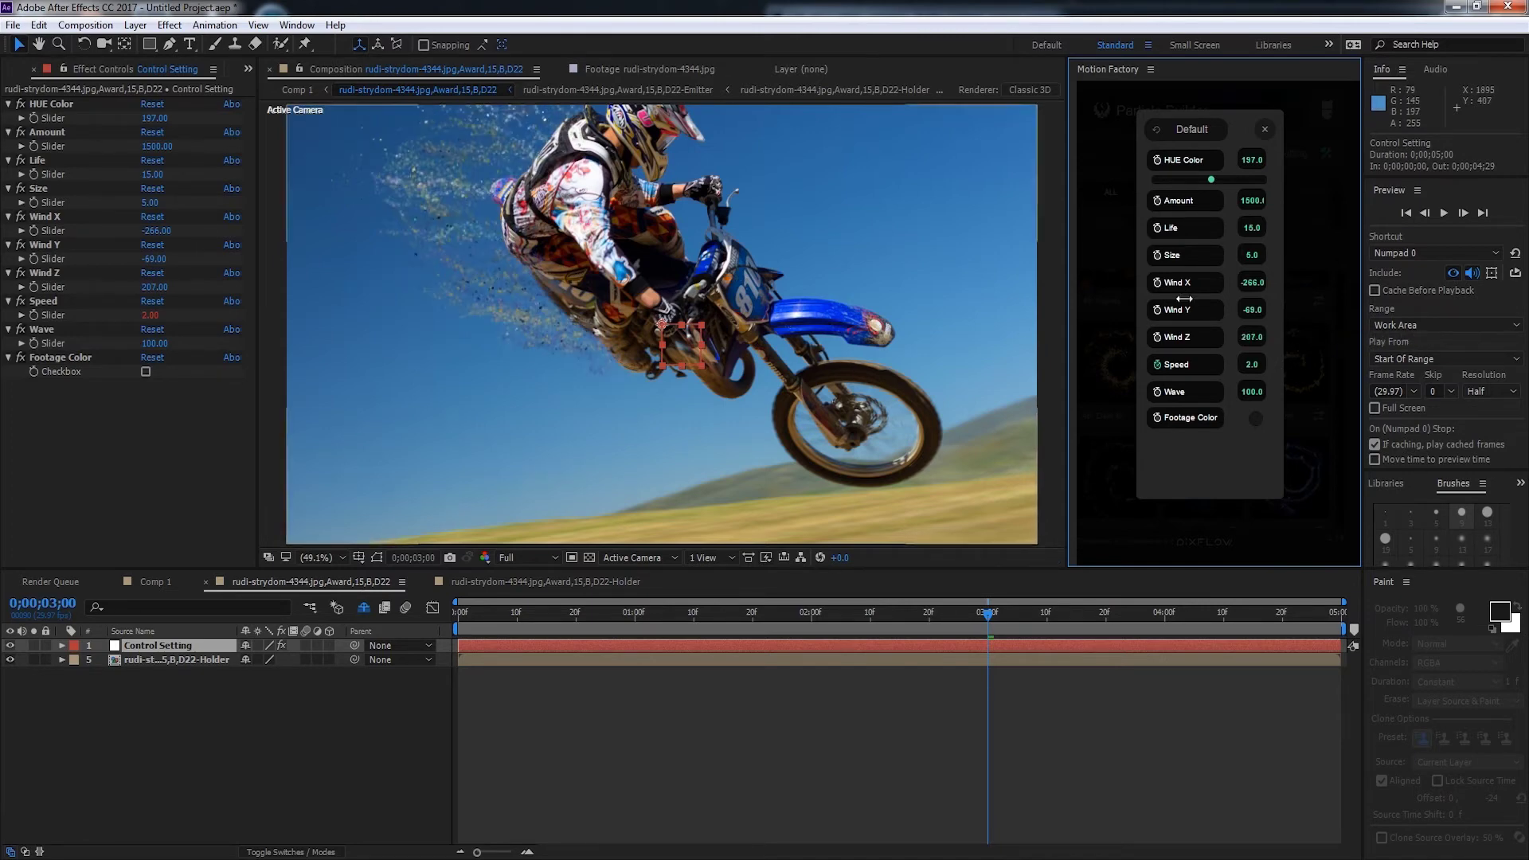
pyautogui.moveTo(1120, 331); pyautogui.dragTo(915, 322)
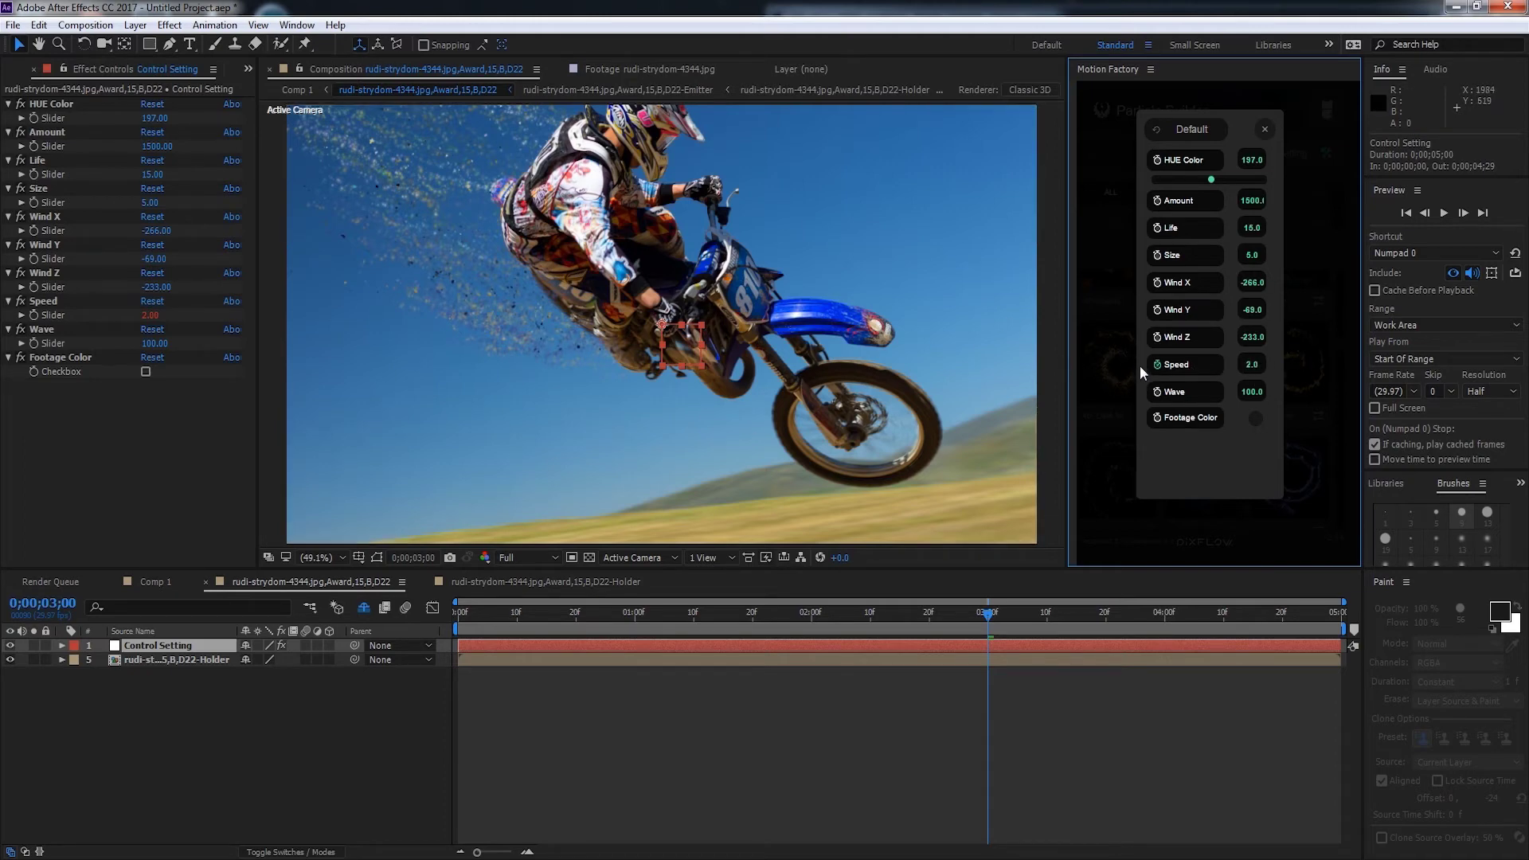
# Step: Set particle Speed to 5 and drop Wave to 0
pyautogui.click(1253, 362)
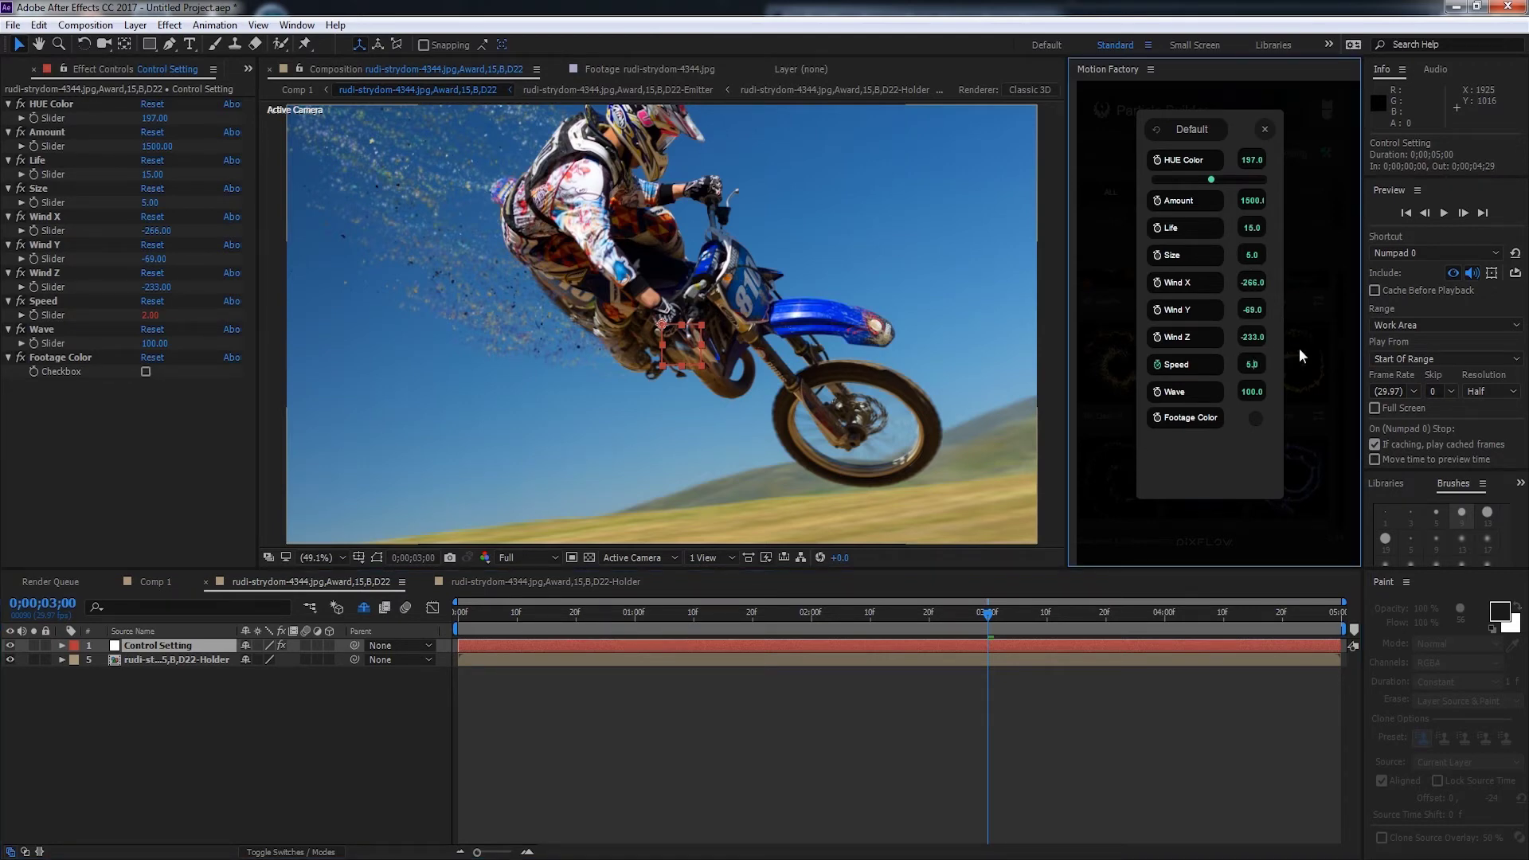
pyautogui.press('Return')
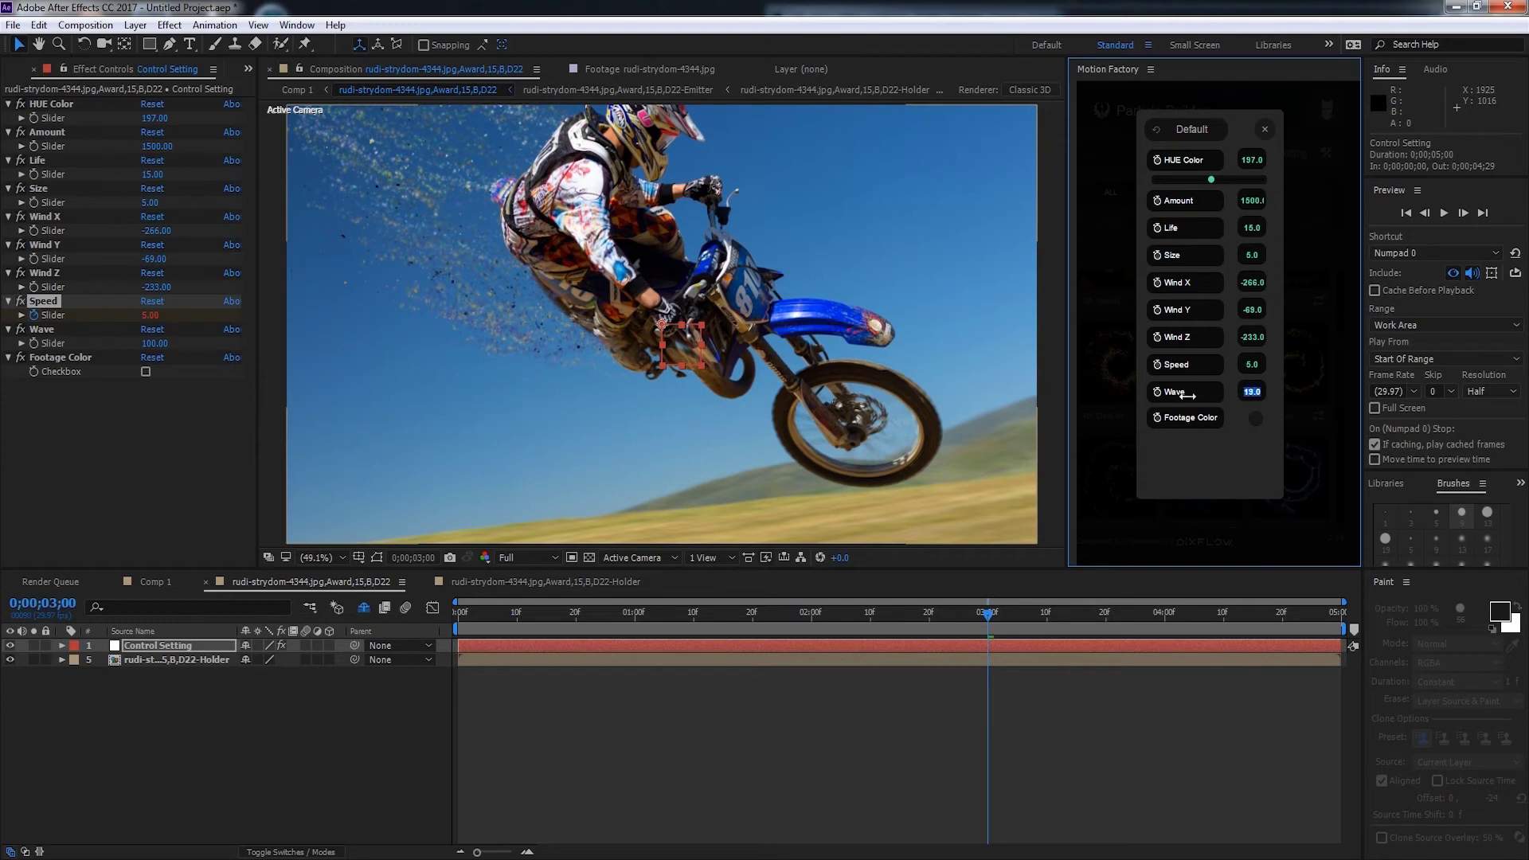
pyautogui.moveTo(1187, 395); pyautogui.dragTo(1090, 410)
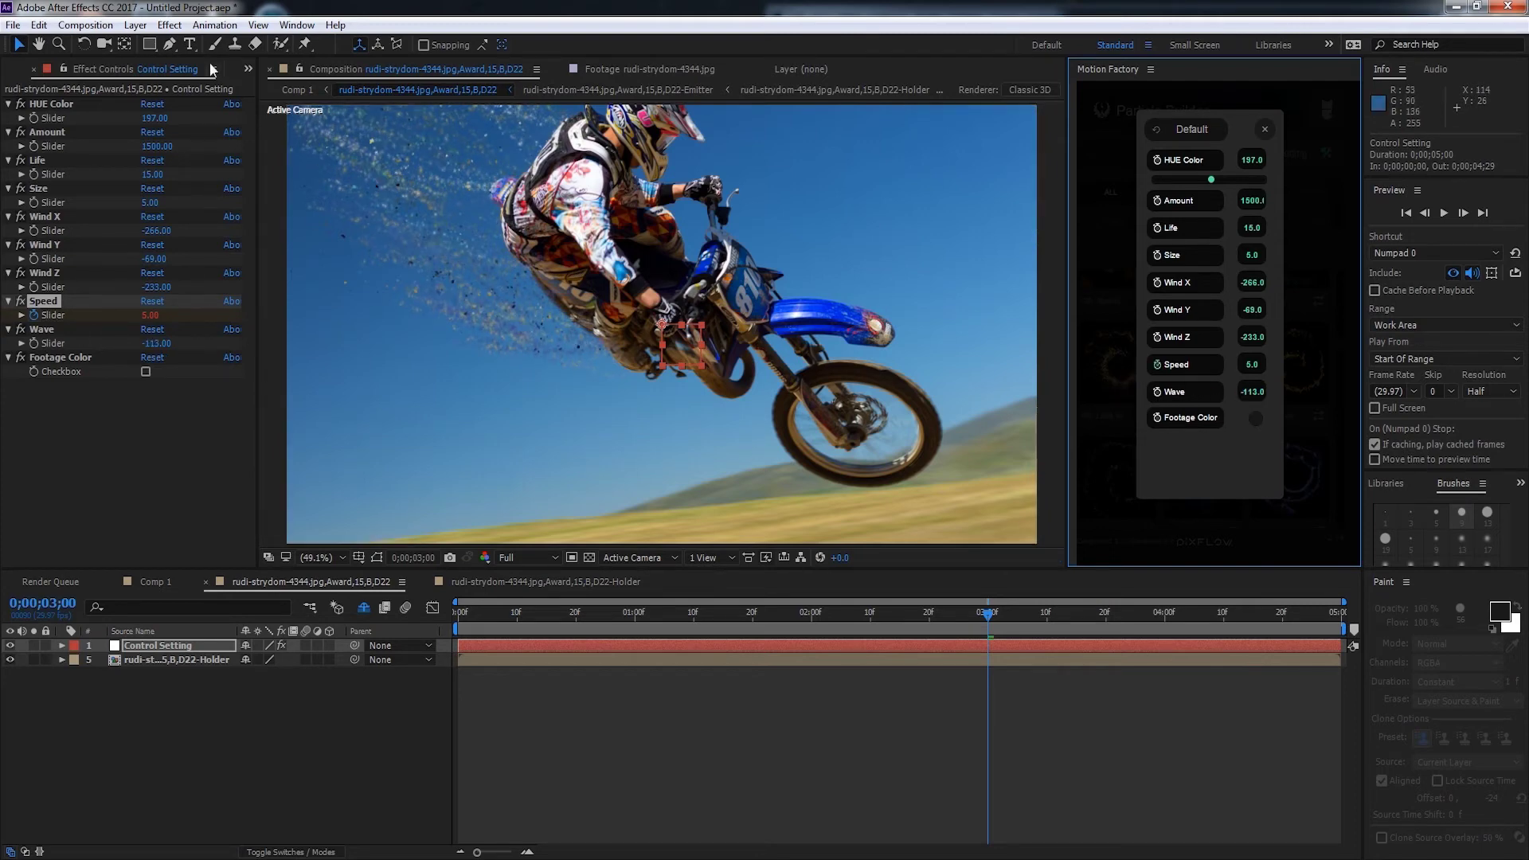
pyautogui.click(1248, 394)
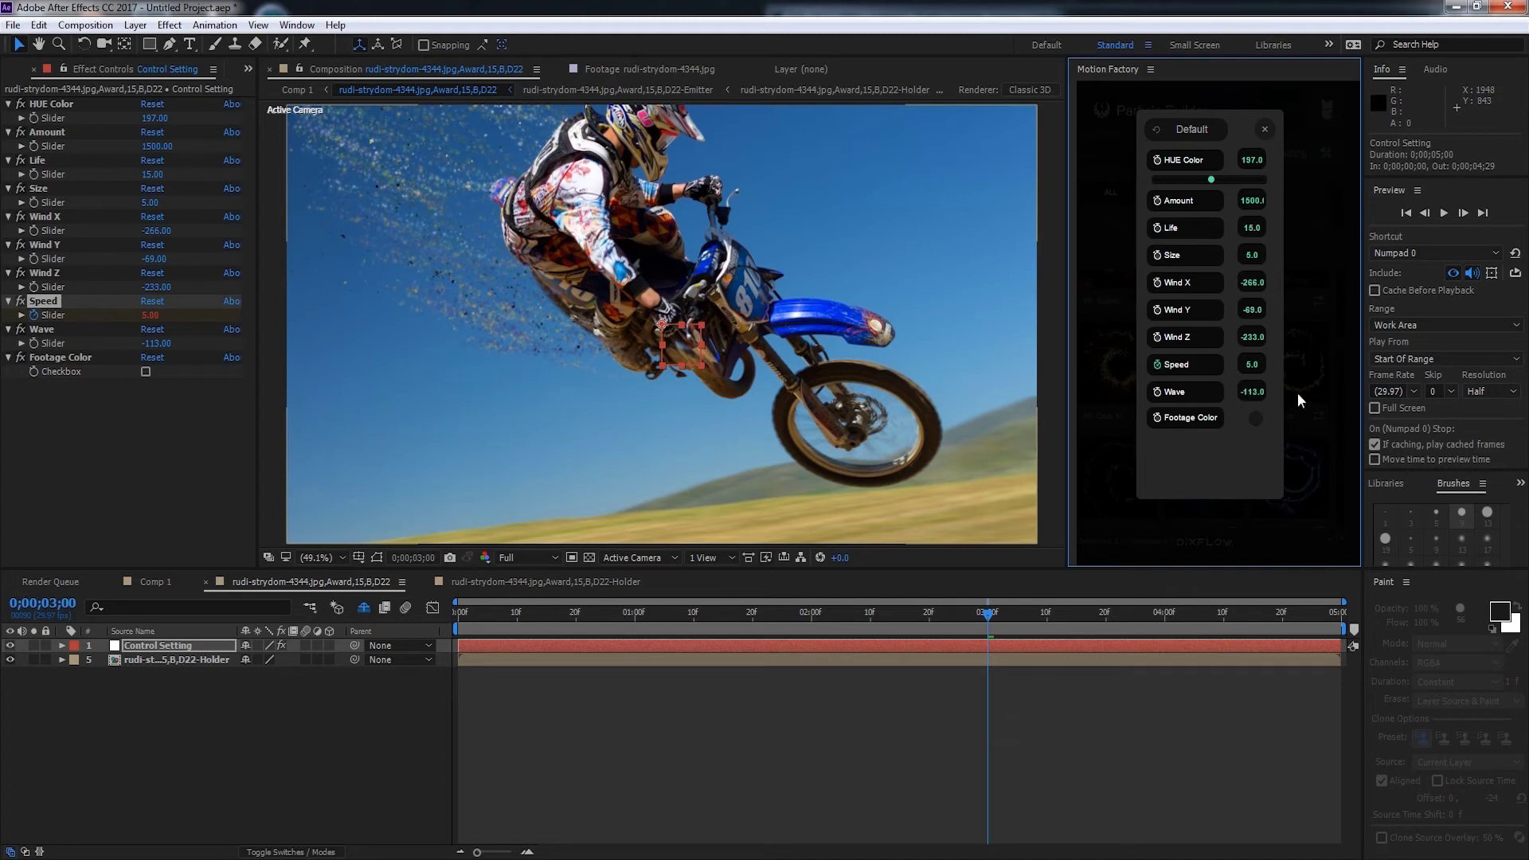
pyautogui.write('0')
pyautogui.press('Return')
# Step: At frame 02:20, set Wave to 300
pyautogui.click(934, 614)
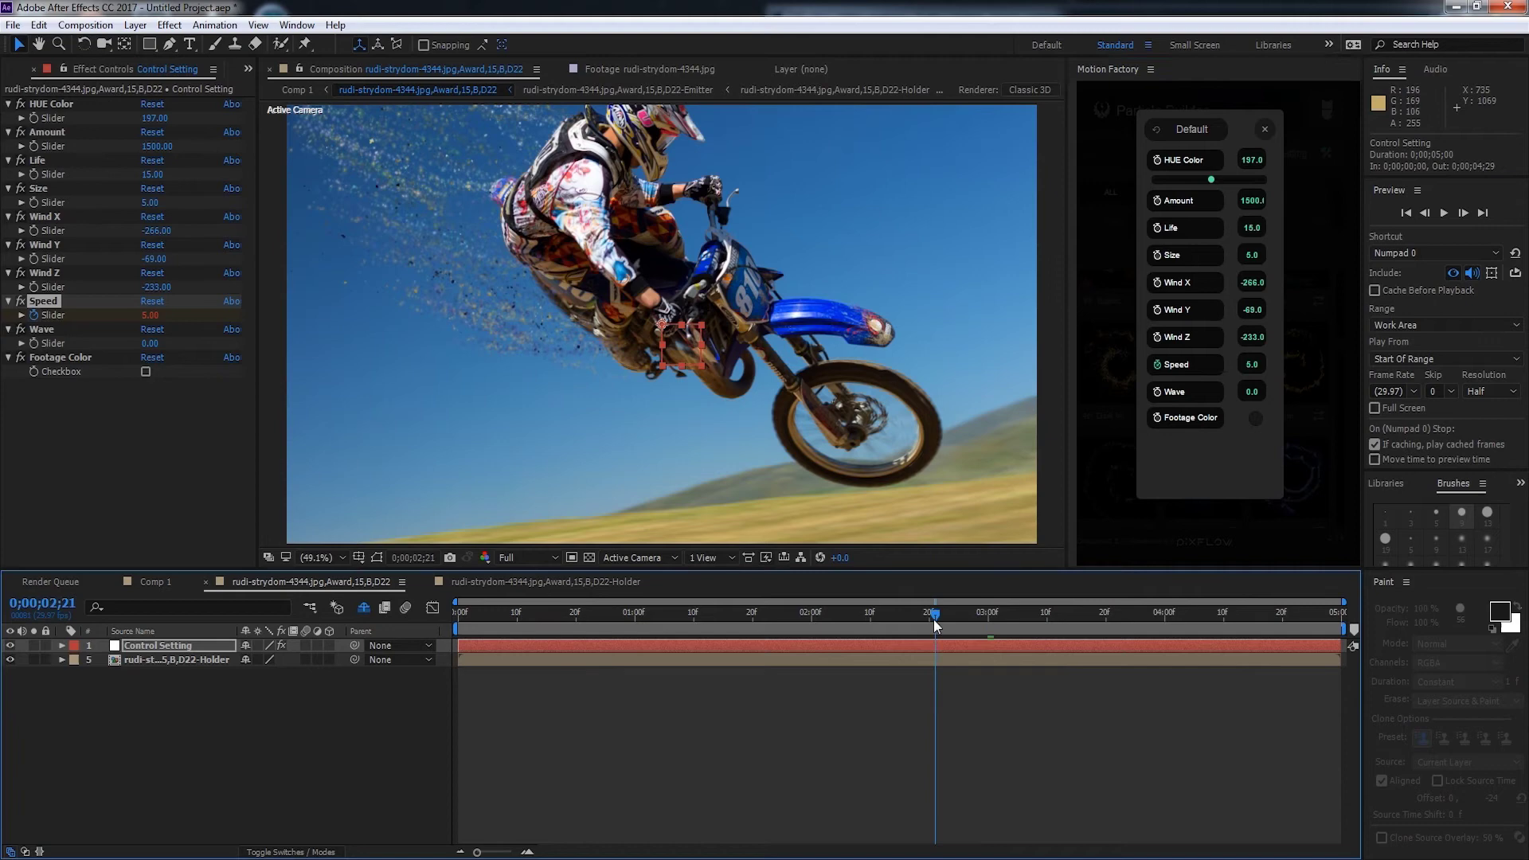
pyautogui.moveTo(933, 621); pyautogui.dragTo(927, 619)
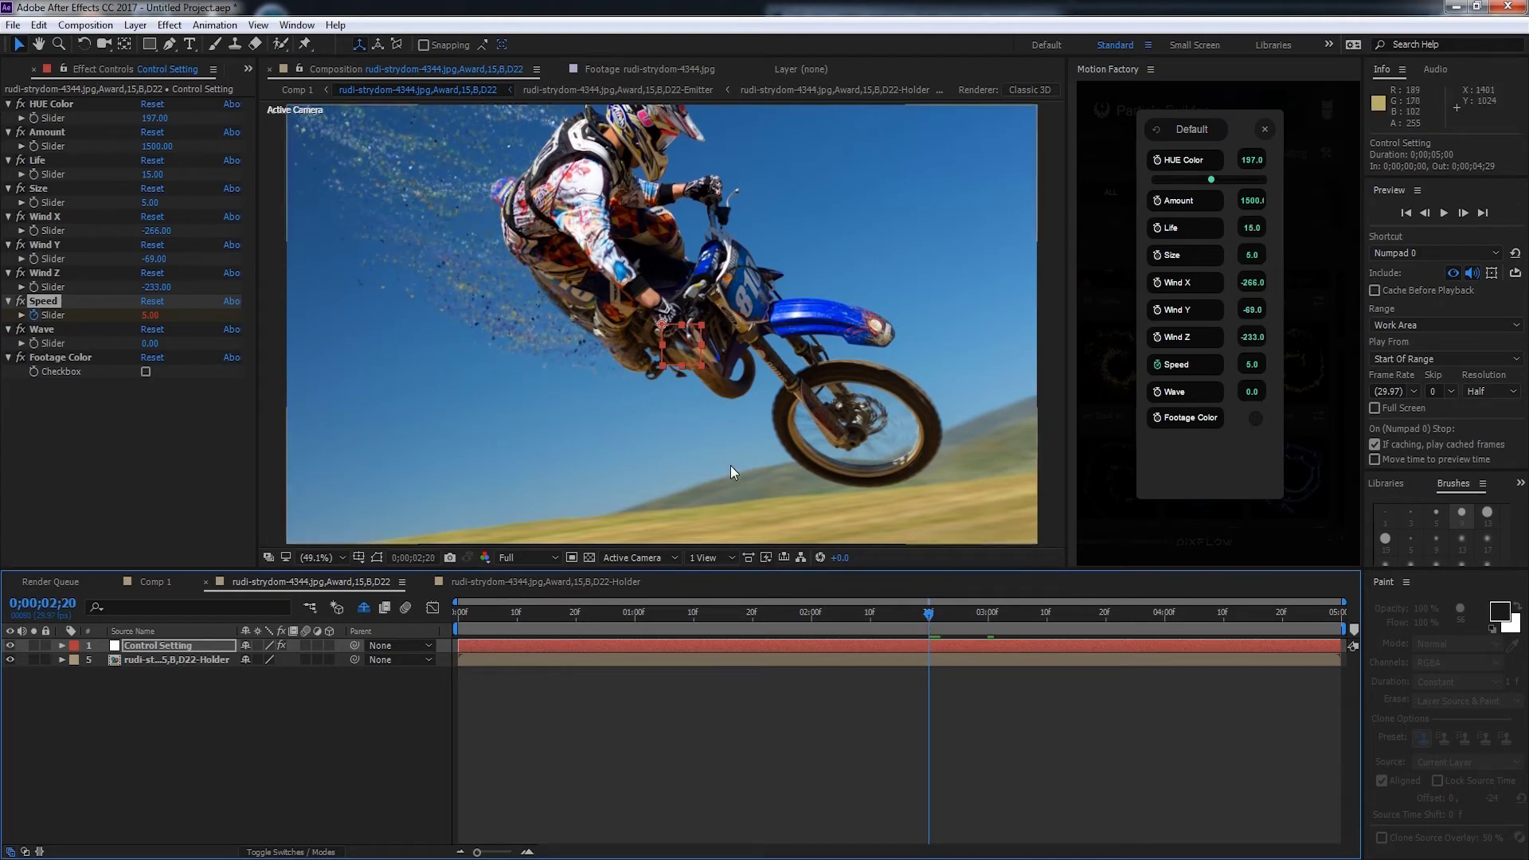
pyautogui.click(1252, 391)
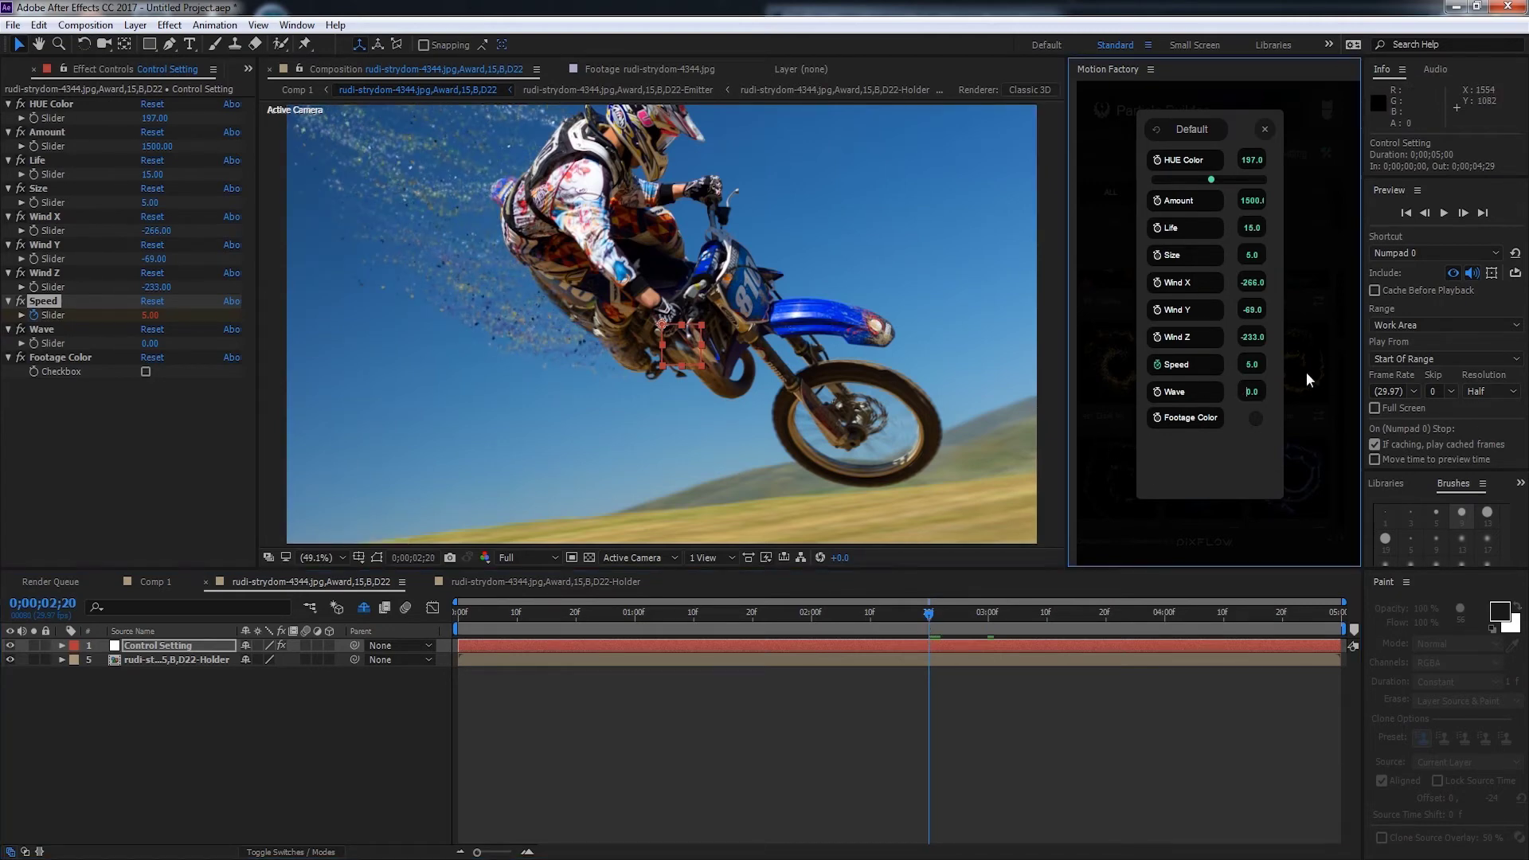
pyautogui.write('300')
pyautogui.press('Return')
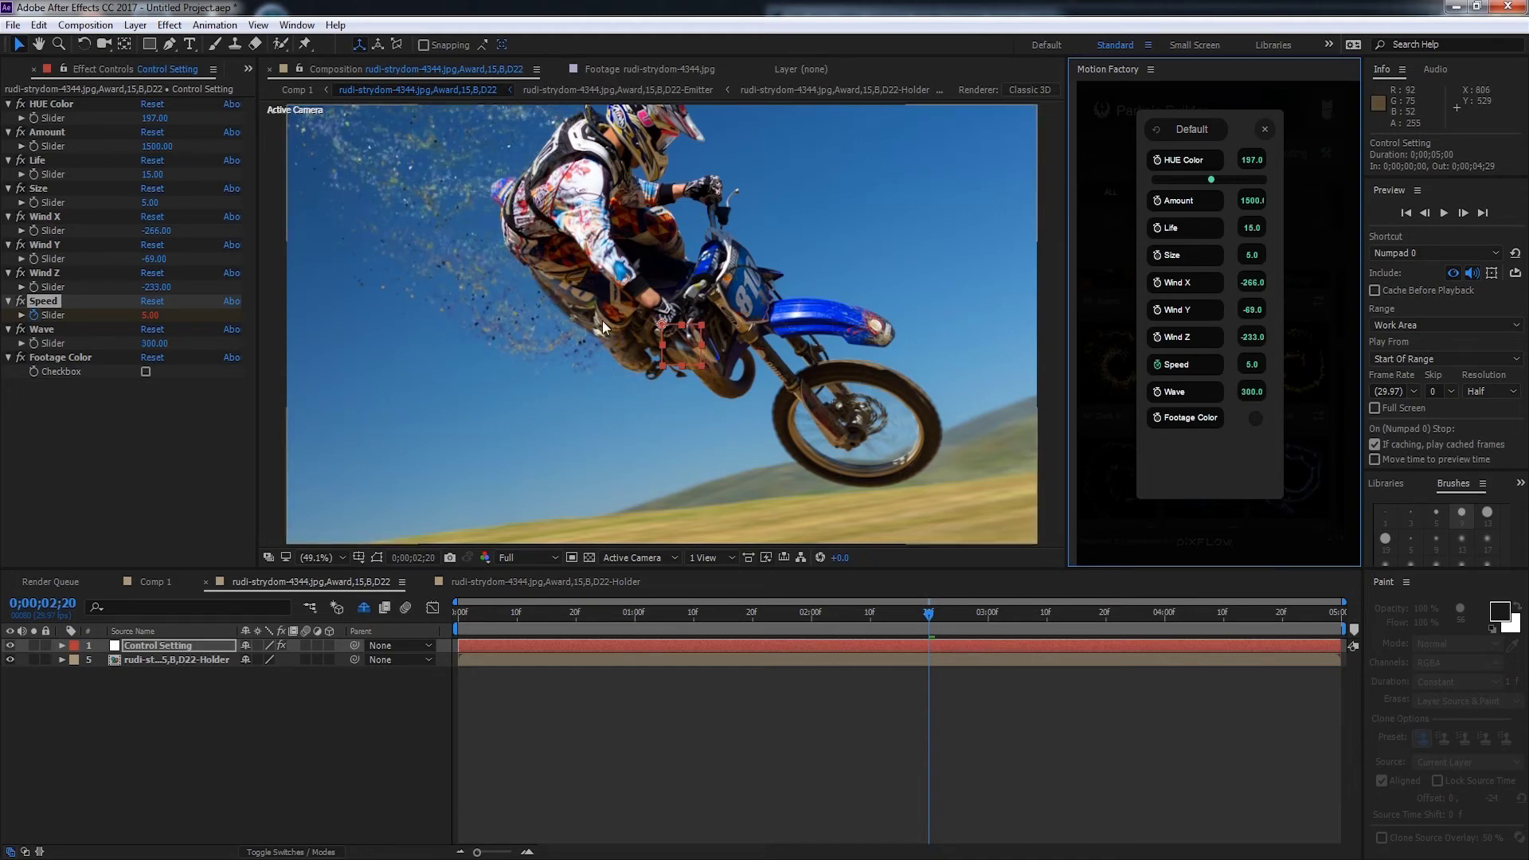
# Step: Turn on Footage Color so particles take the photo's colours, and preview the animation
pyautogui.click(1256, 418)
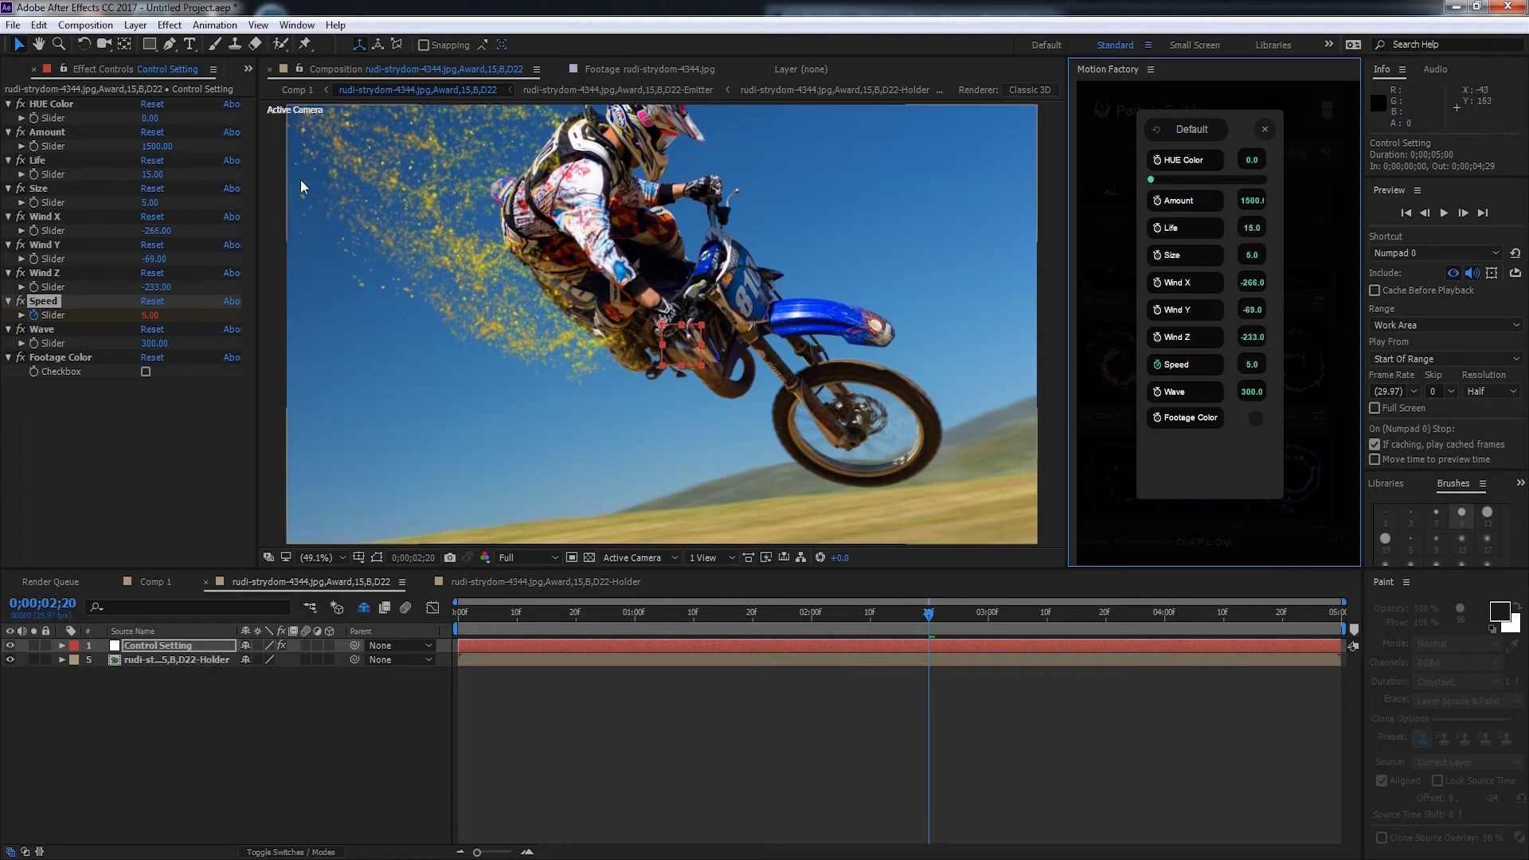
pyautogui.click(1255, 418)
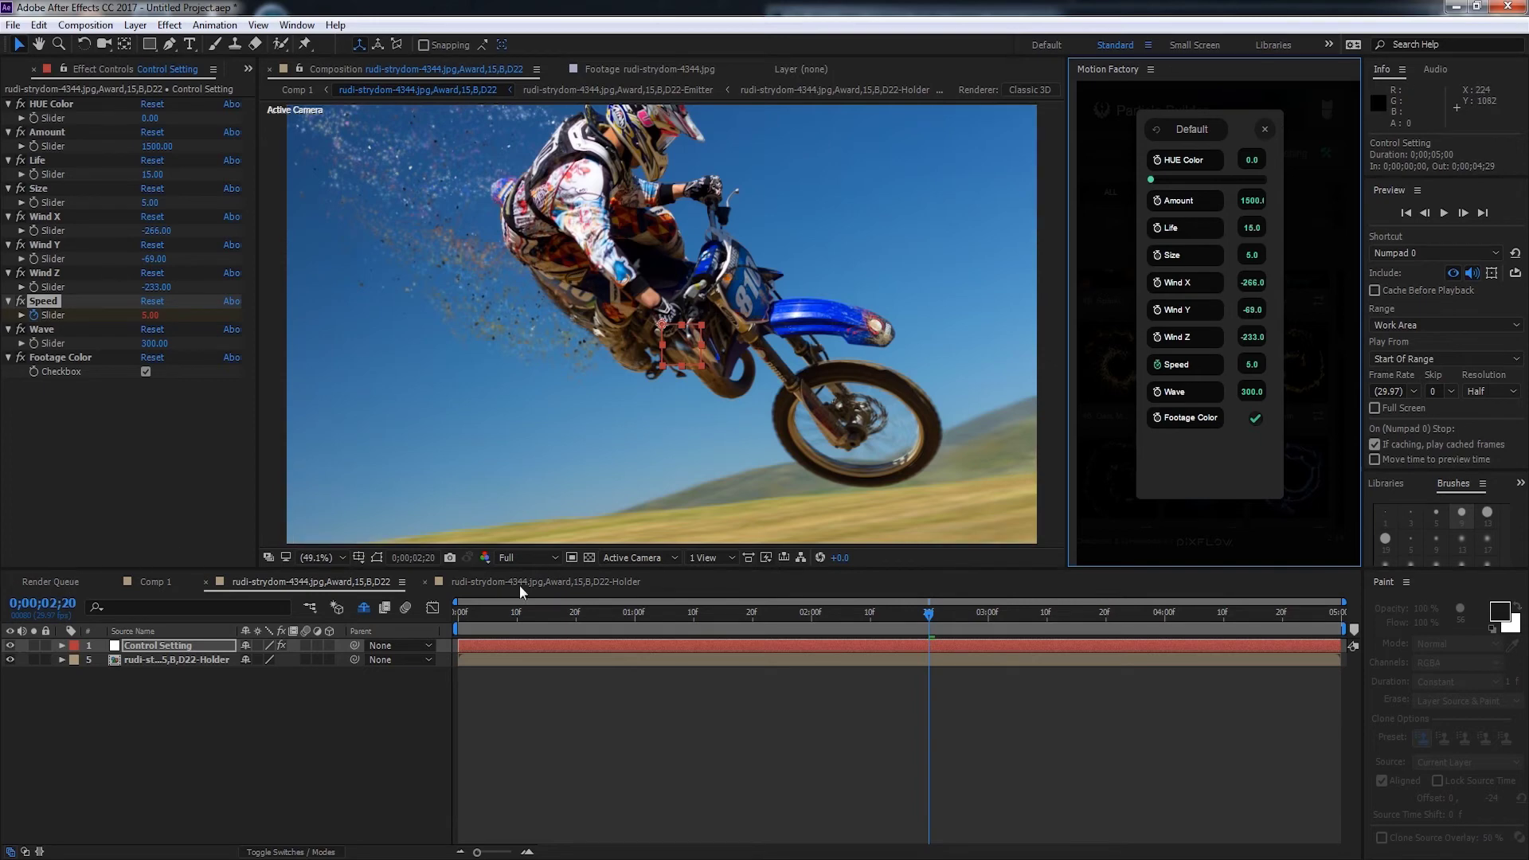
pyautogui.press('space')
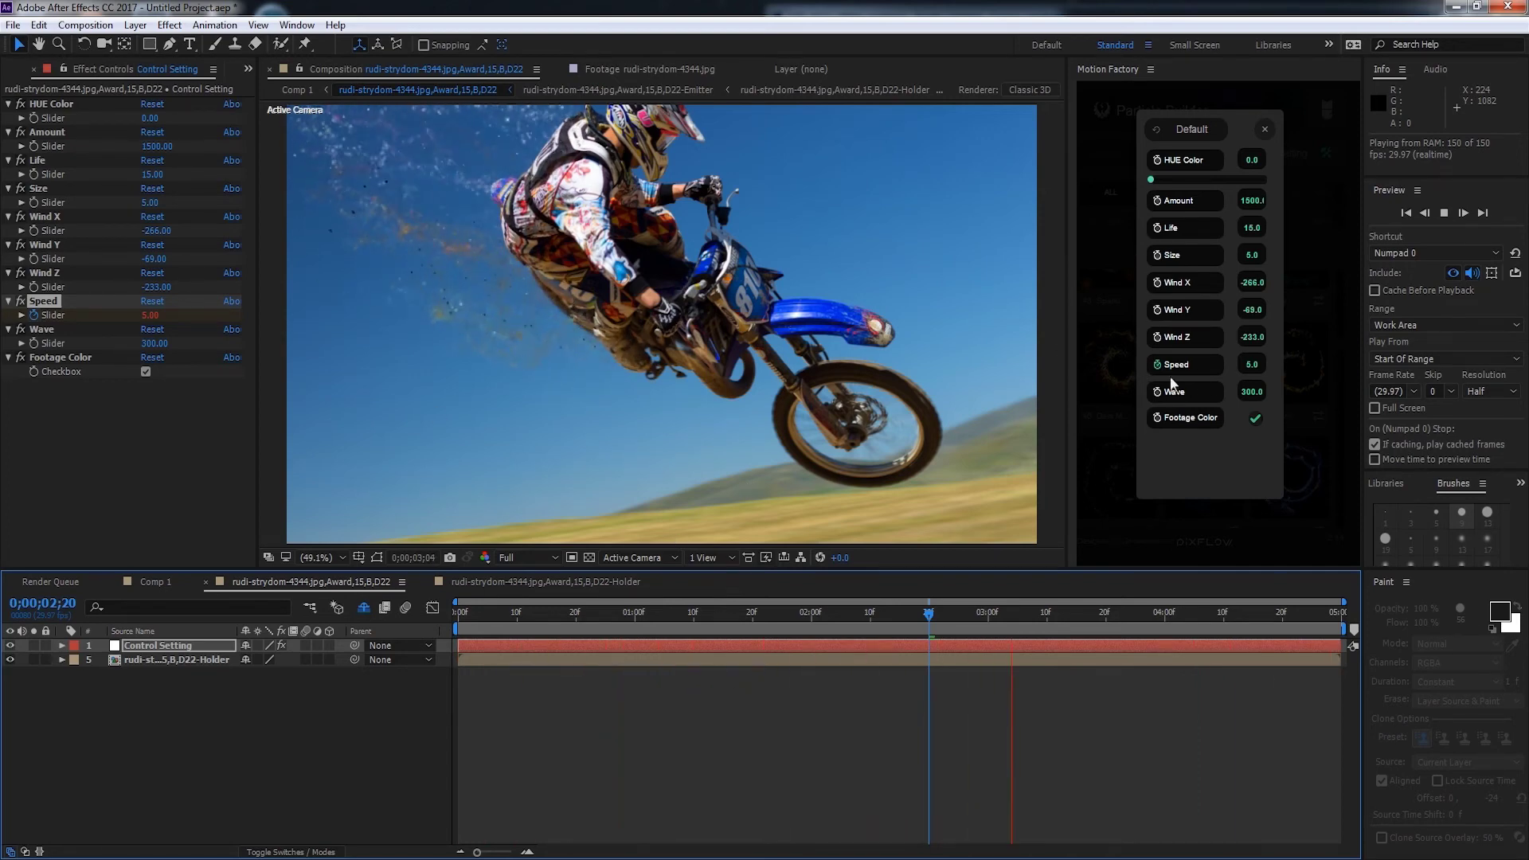
# Step: Lower Wave to 75 and move the playhead back to 1;00
pyautogui.press('Tab')
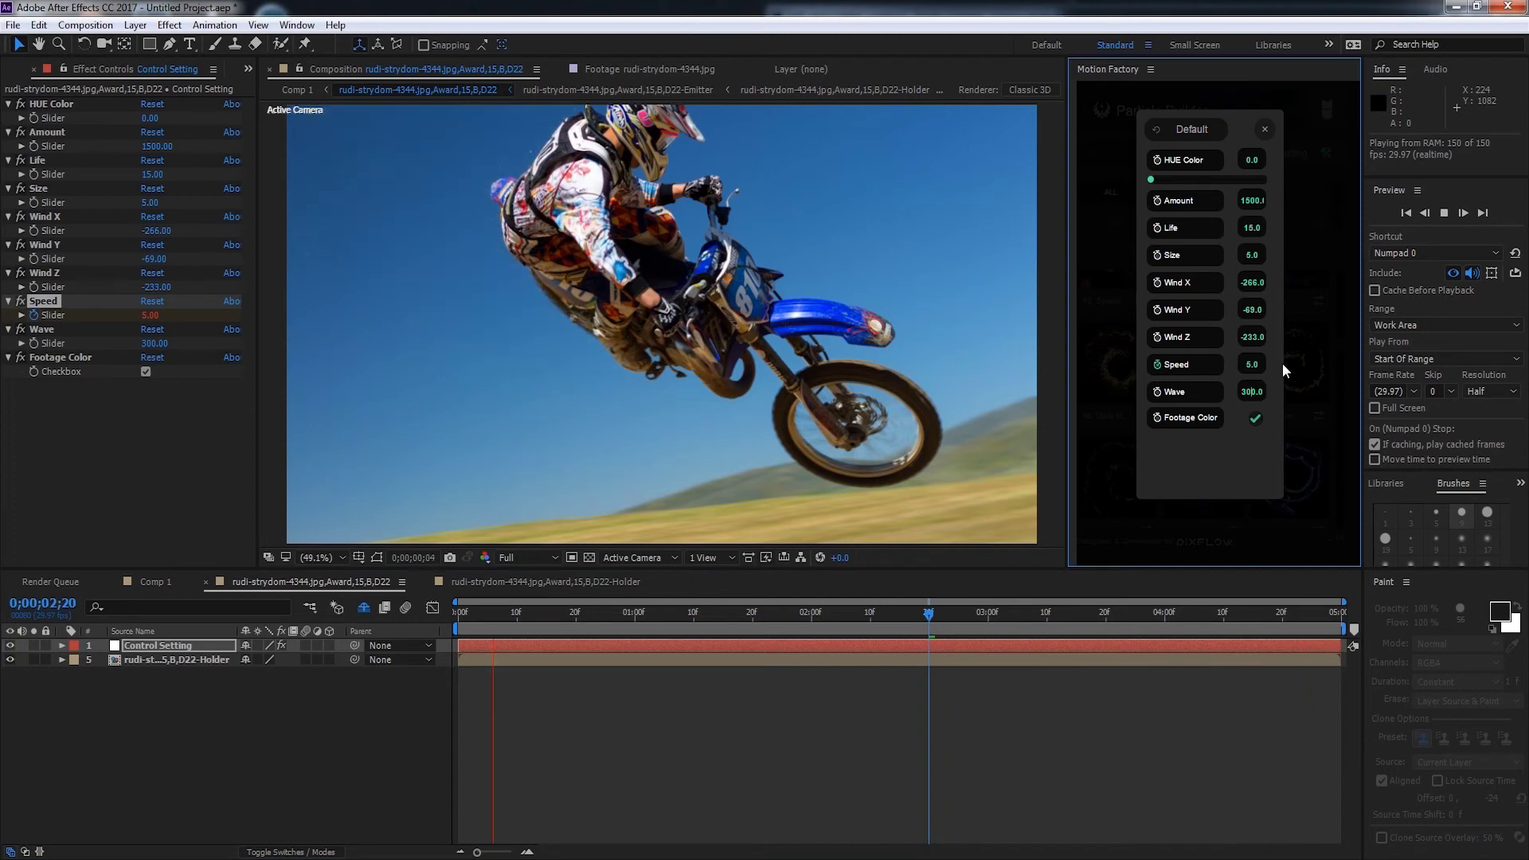
pyautogui.write('75')
pyautogui.press('Return')
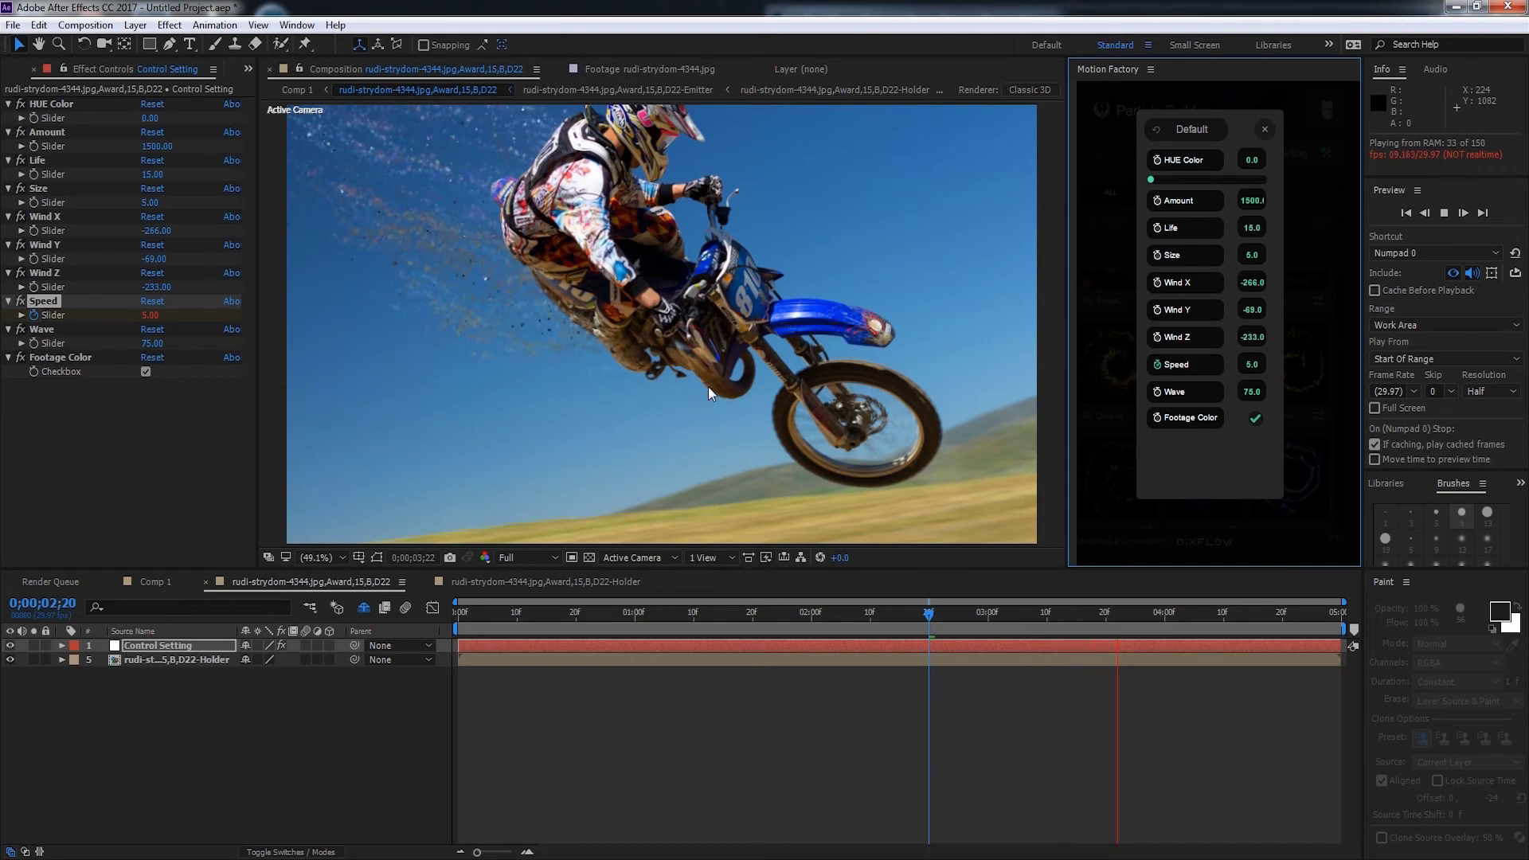
pyautogui.moveTo(658, 627)
pyautogui.mouseDown()
pyautogui.moveTo(595, 637)
pyautogui.moveTo(637, 635)
pyautogui.mouseUp()
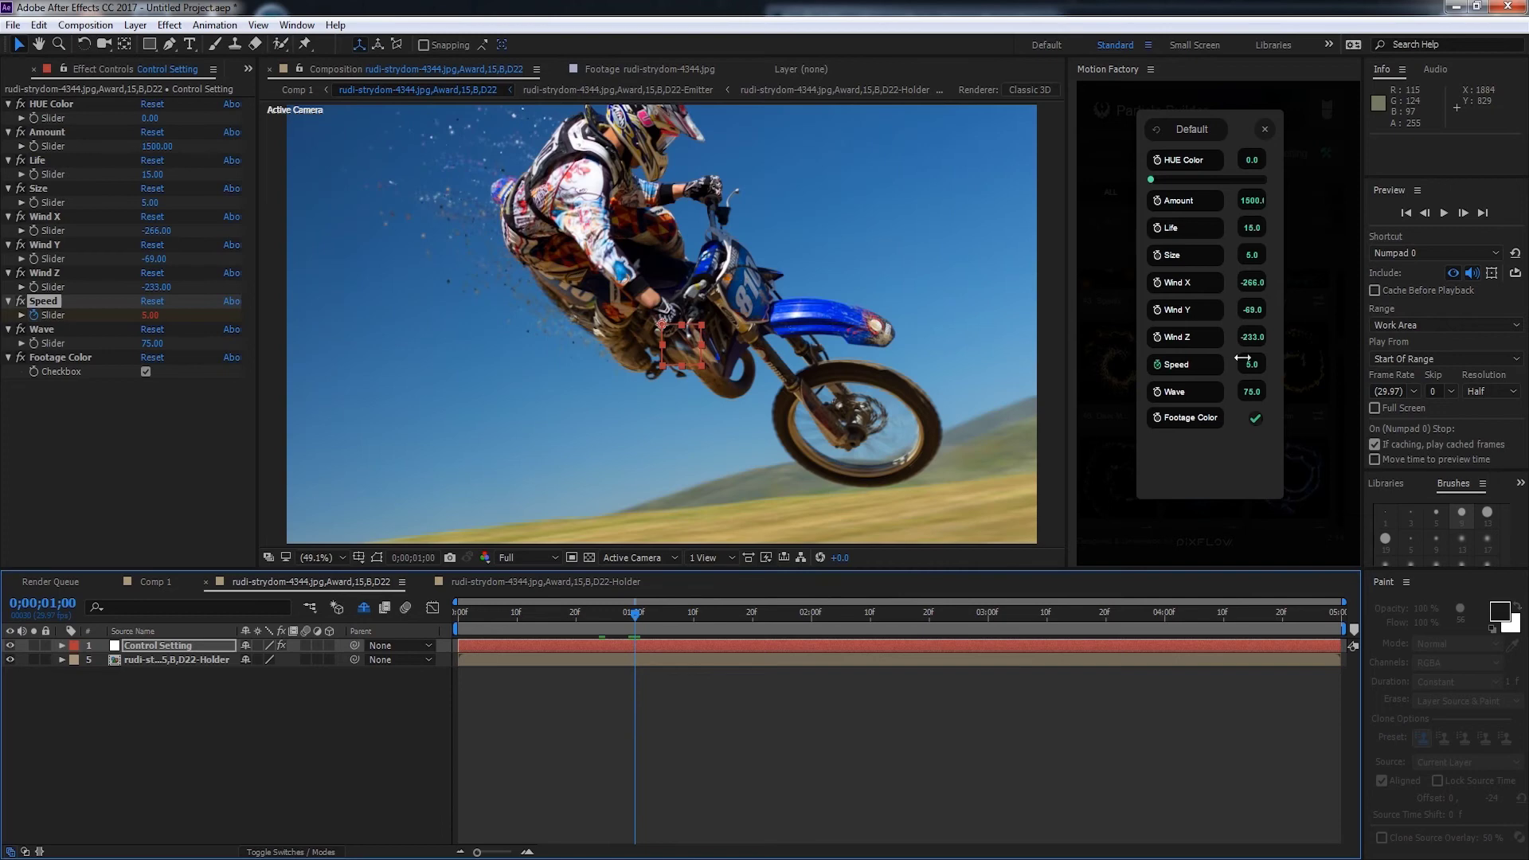
# Step: Move the Control Setting layer's Speed keyframe earlier and push Wind X further negative to -426
pyautogui.press('u')
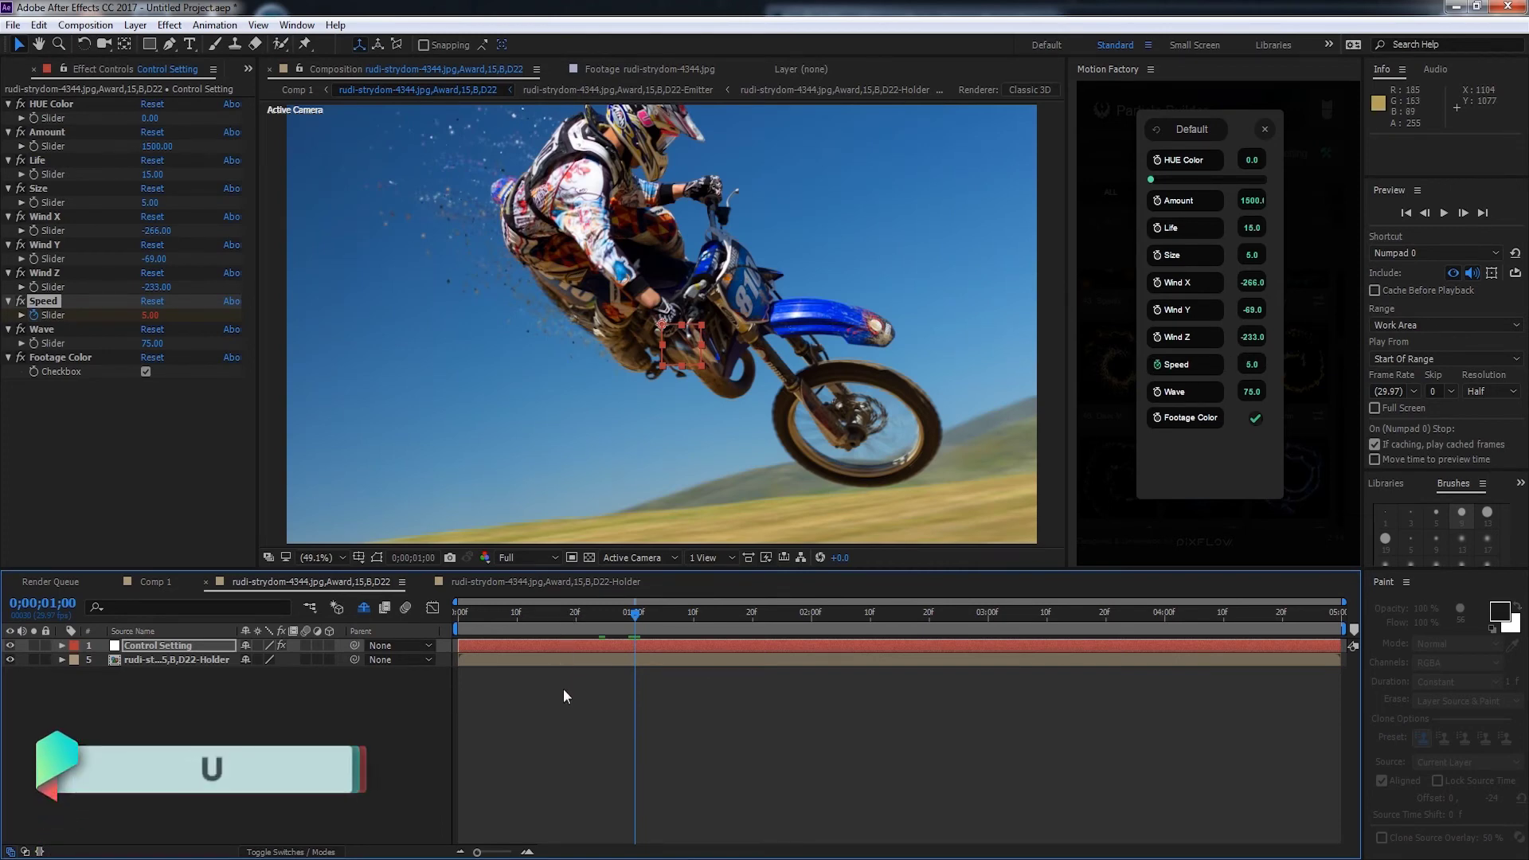
pyautogui.click(591, 642)
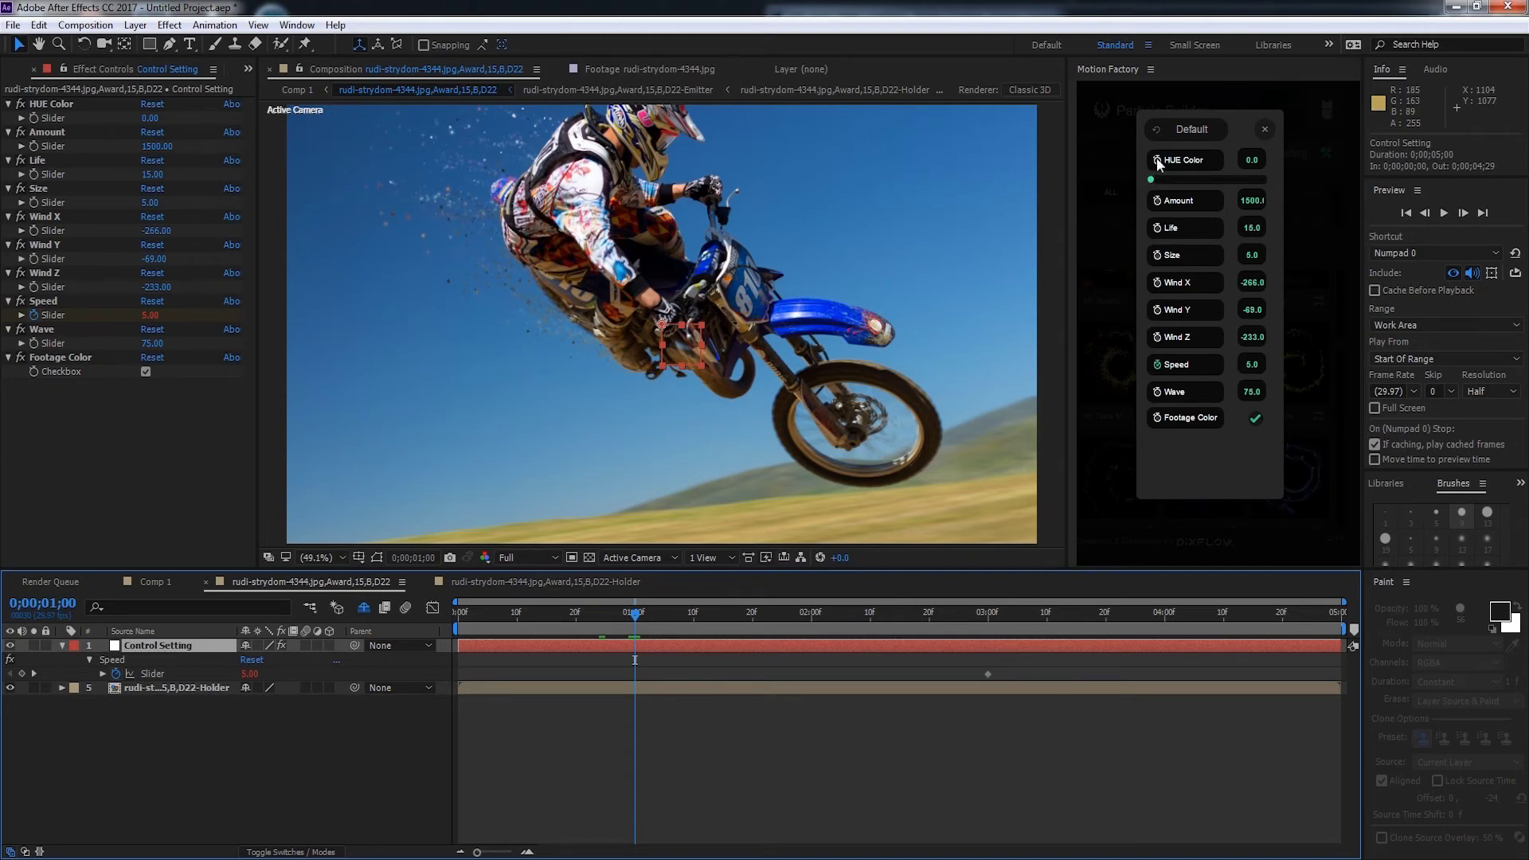
pyautogui.moveTo(986, 673); pyautogui.dragTo(581, 675)
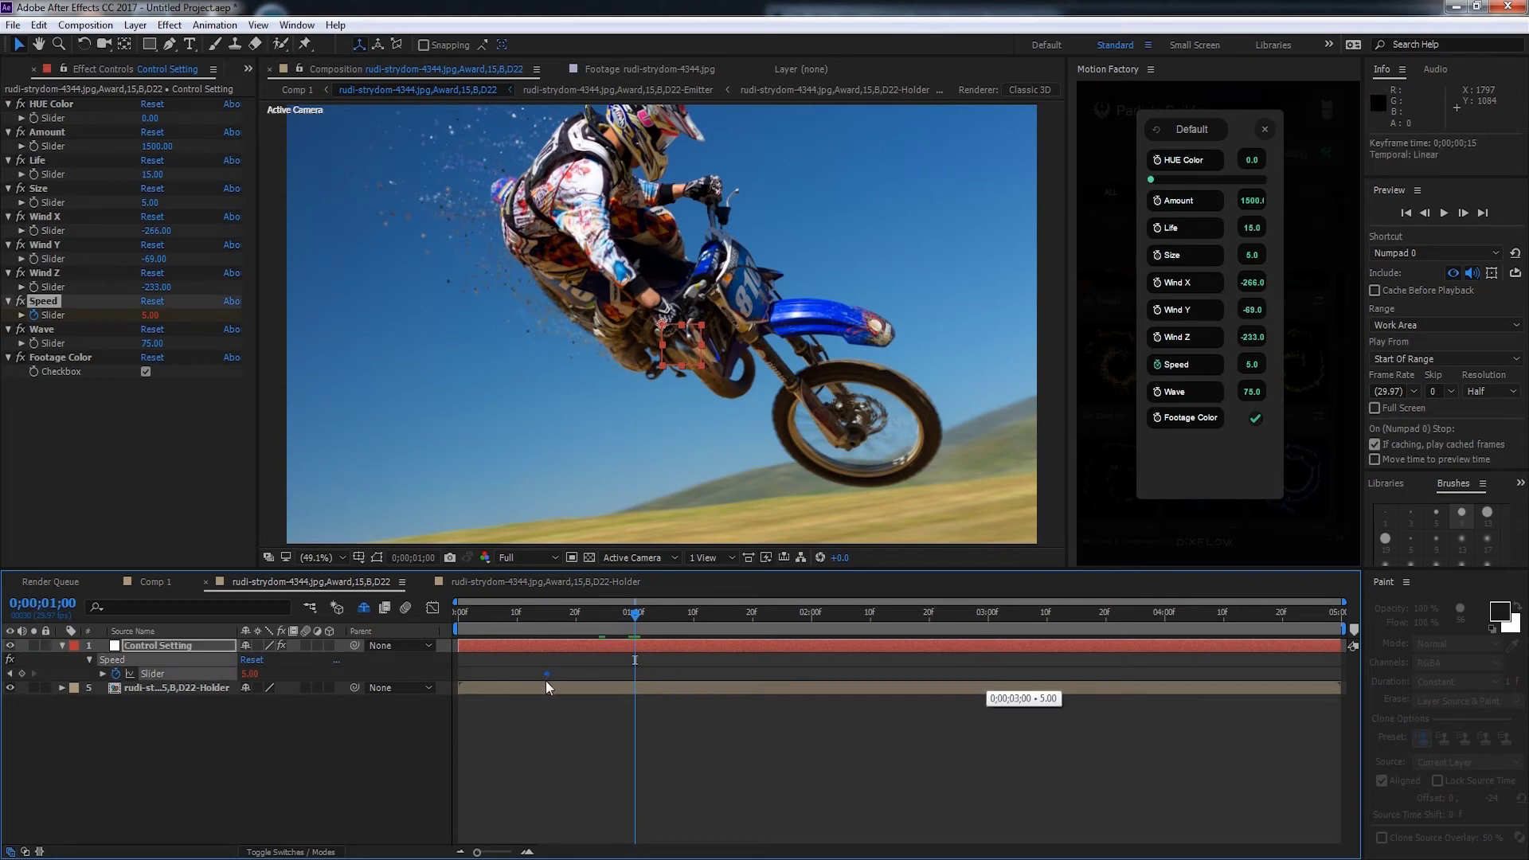
pyautogui.click(548, 609)
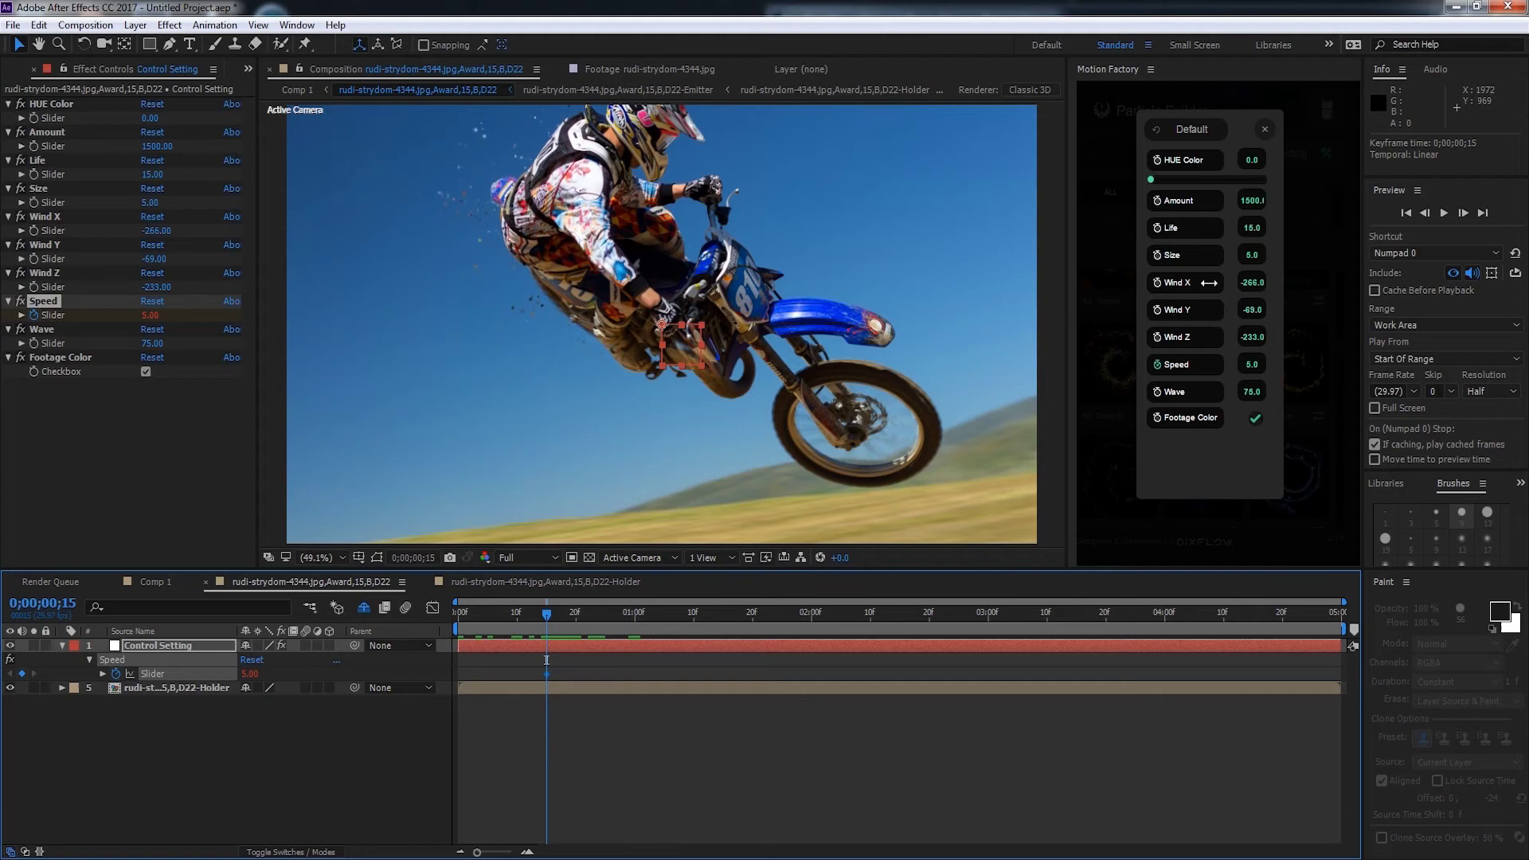
pyautogui.moveTo(1209, 283); pyautogui.dragTo(1091, 279)
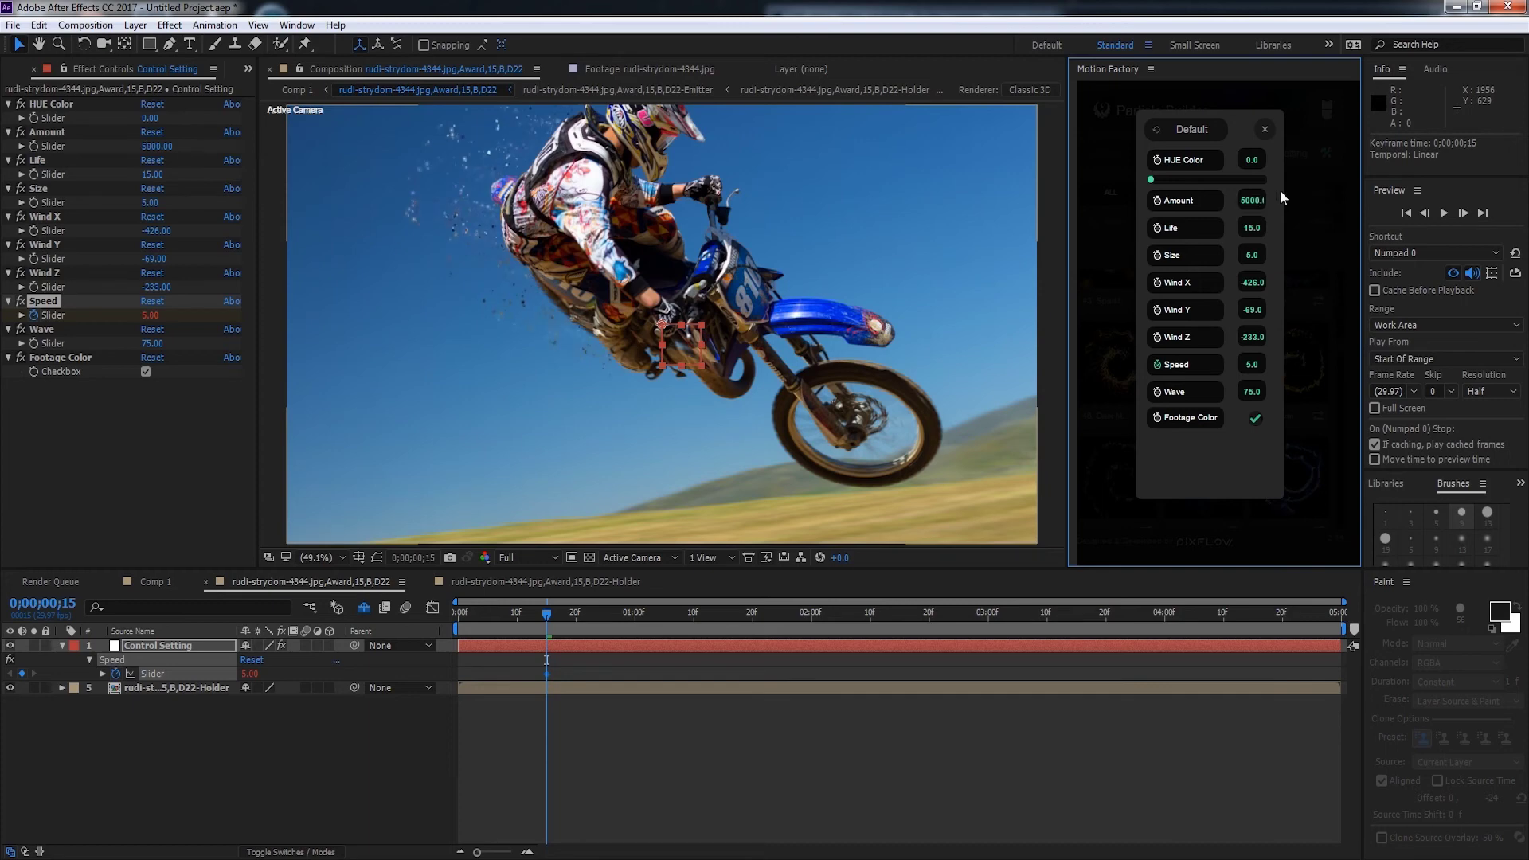
# Step: At frame 22, keyframe Speed down to 1, then return to the start and edit Amount to 3000
pyautogui.moveTo(547, 626); pyautogui.dragTo(590, 632)
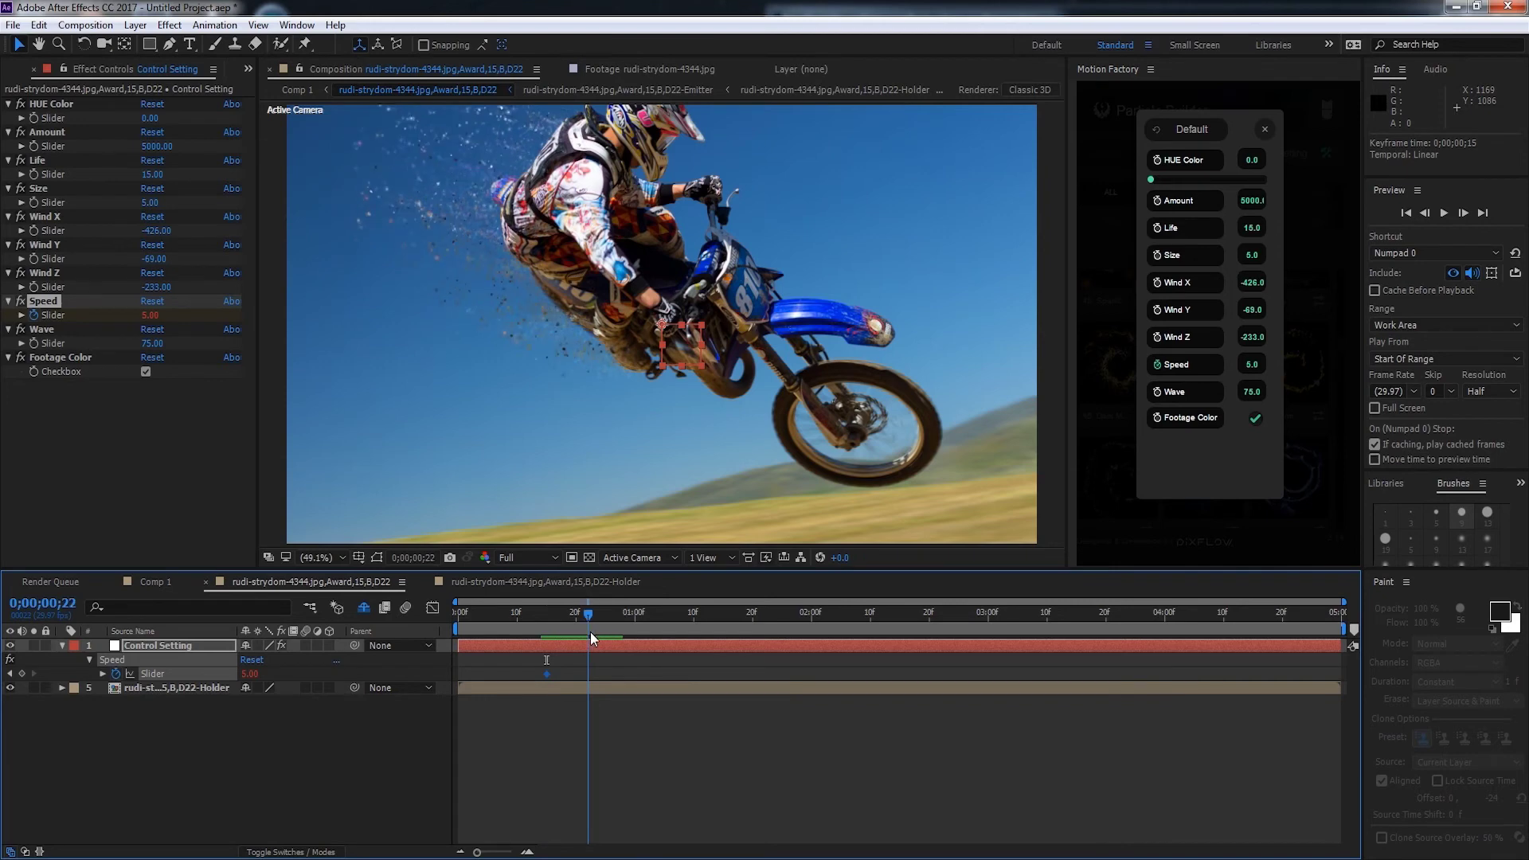
pyautogui.click(1252, 364)
pyautogui.write('2')
pyautogui.press('Return')
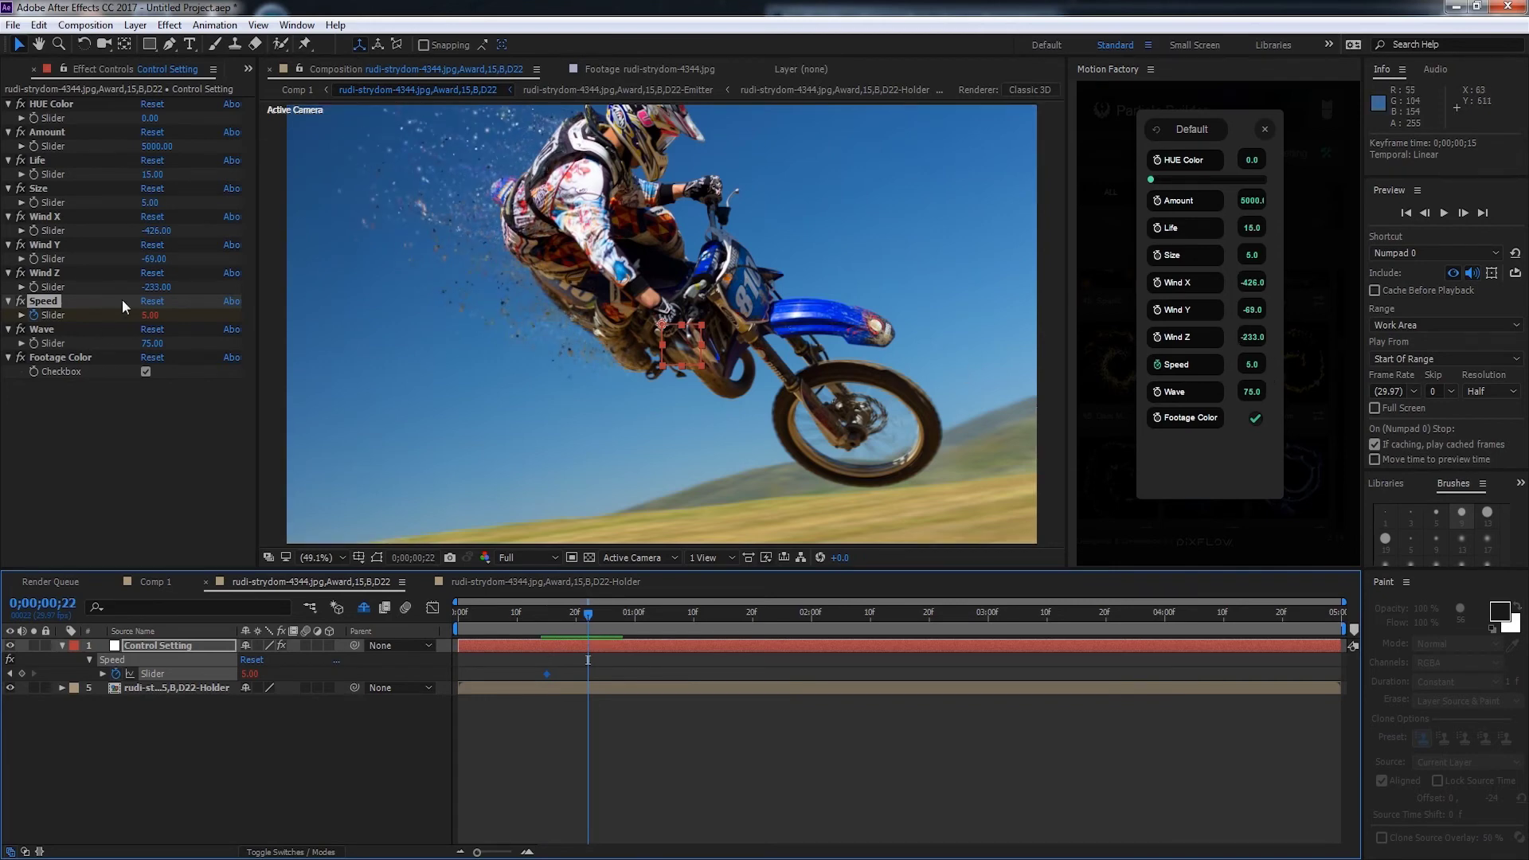
pyautogui.click(155, 314)
pyautogui.write('1')
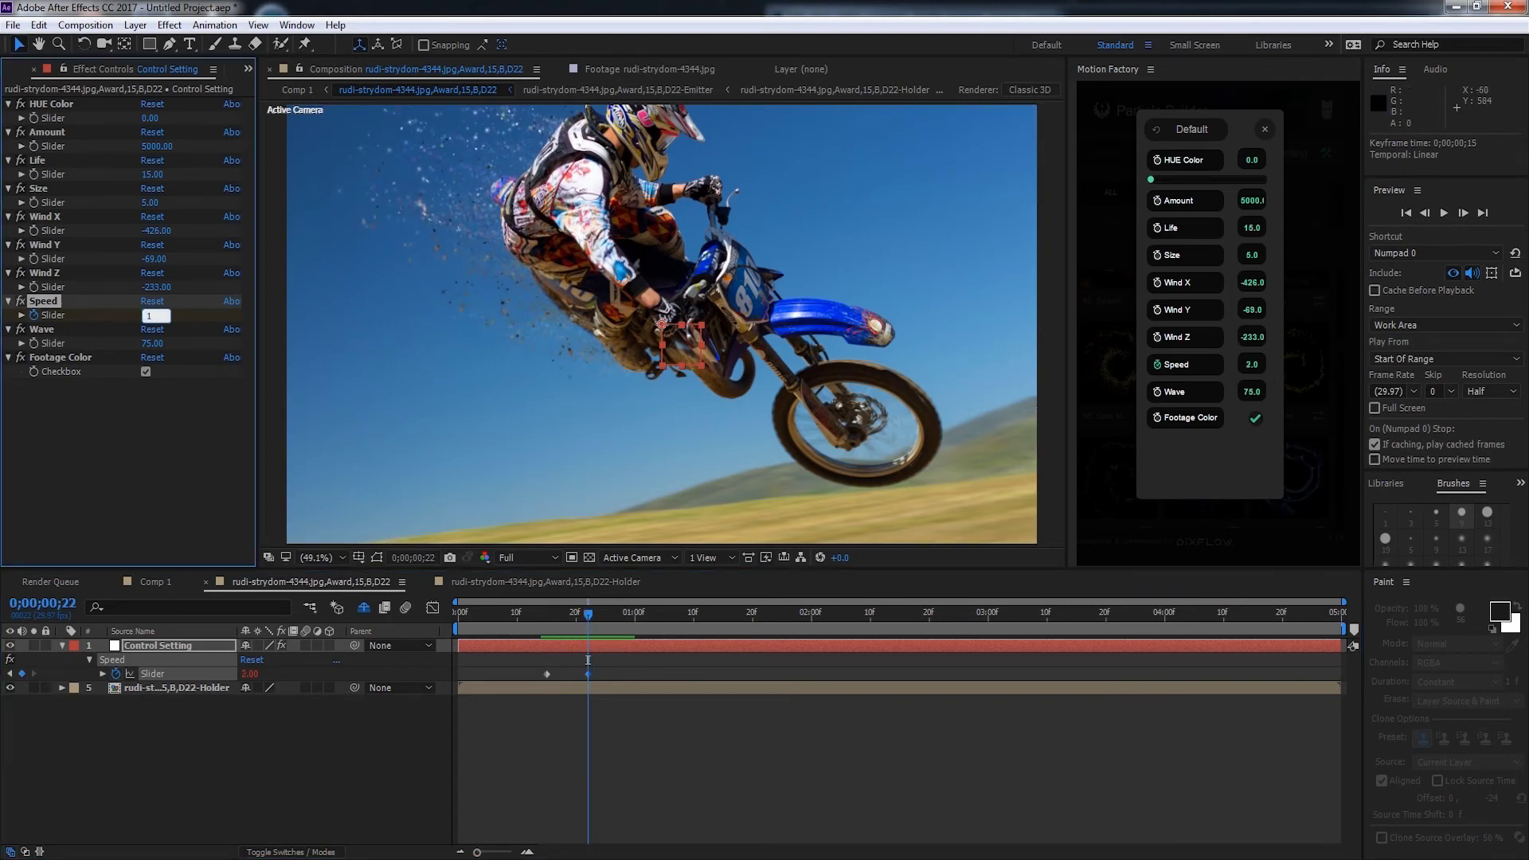
pyautogui.press('Return')
pyautogui.moveTo(592, 613); pyautogui.dragTo(371, 586)
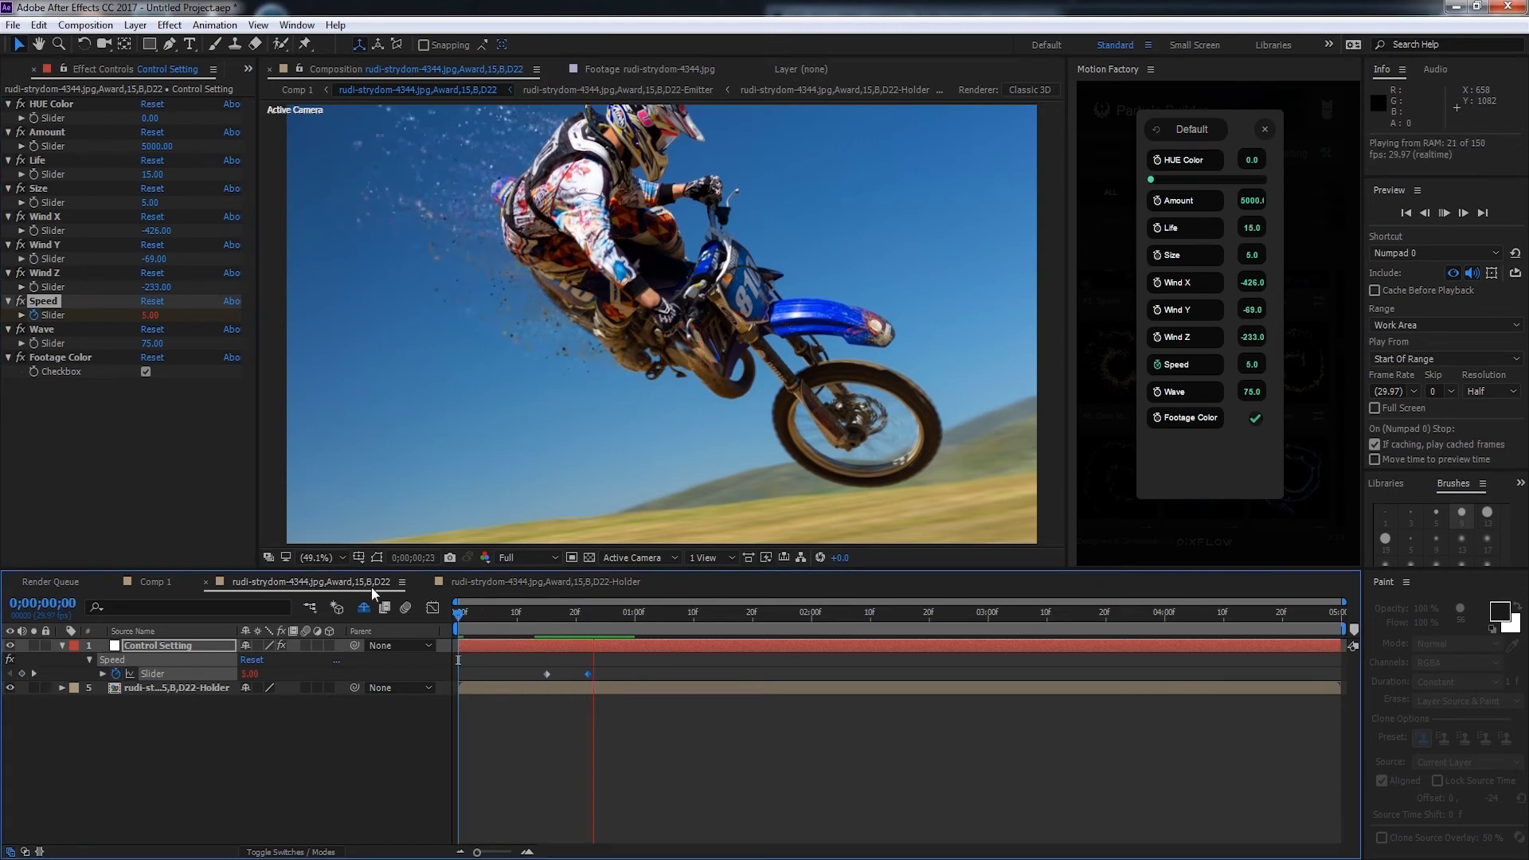
pyautogui.click(1255, 195)
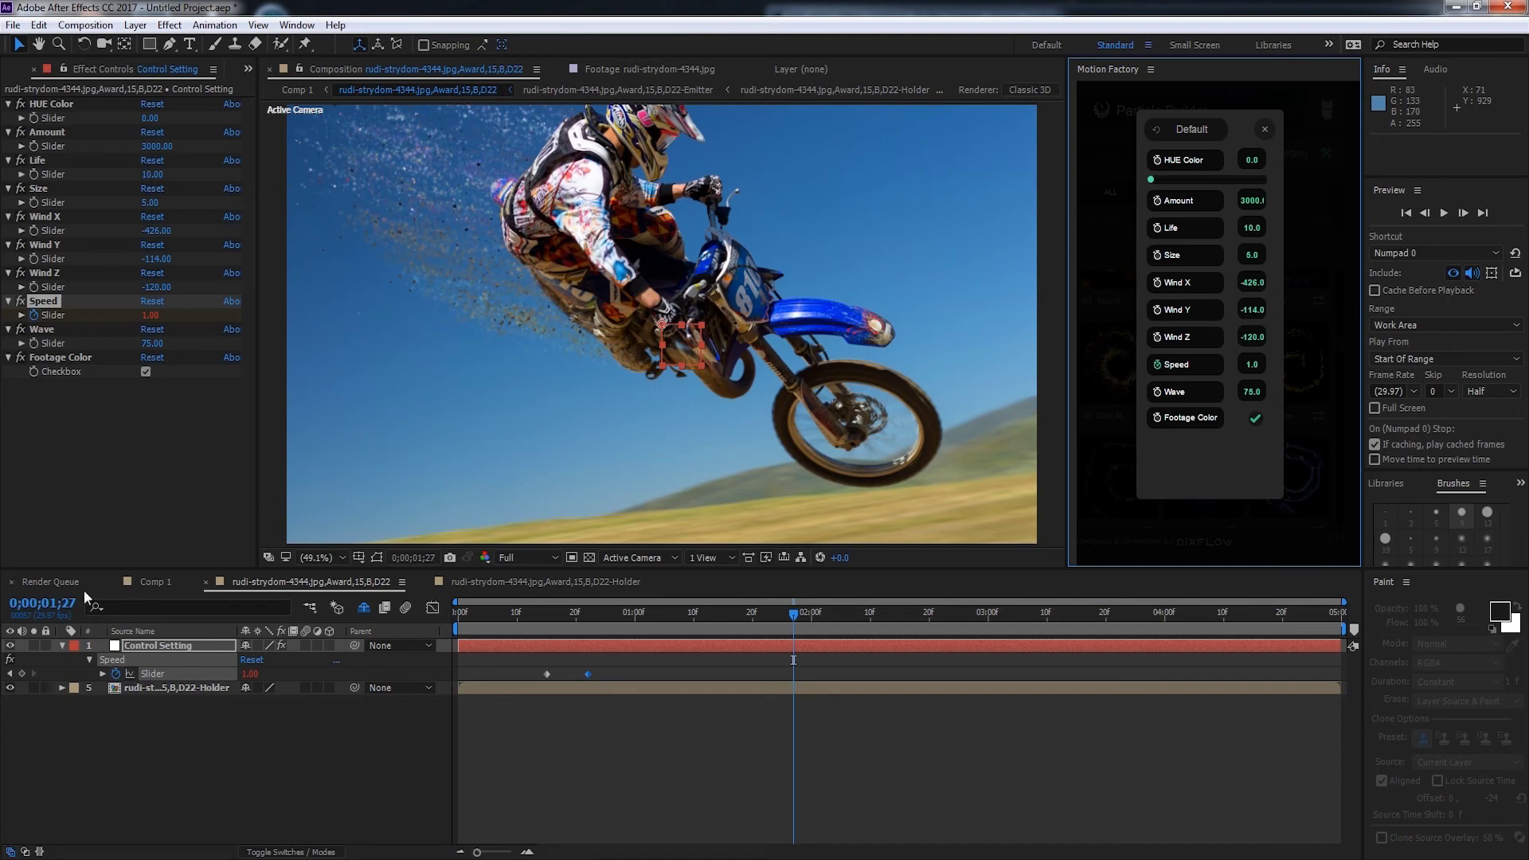
# Step: Preview the particle animation in Comp 1 from the first frame
pyautogui.click(158, 582)
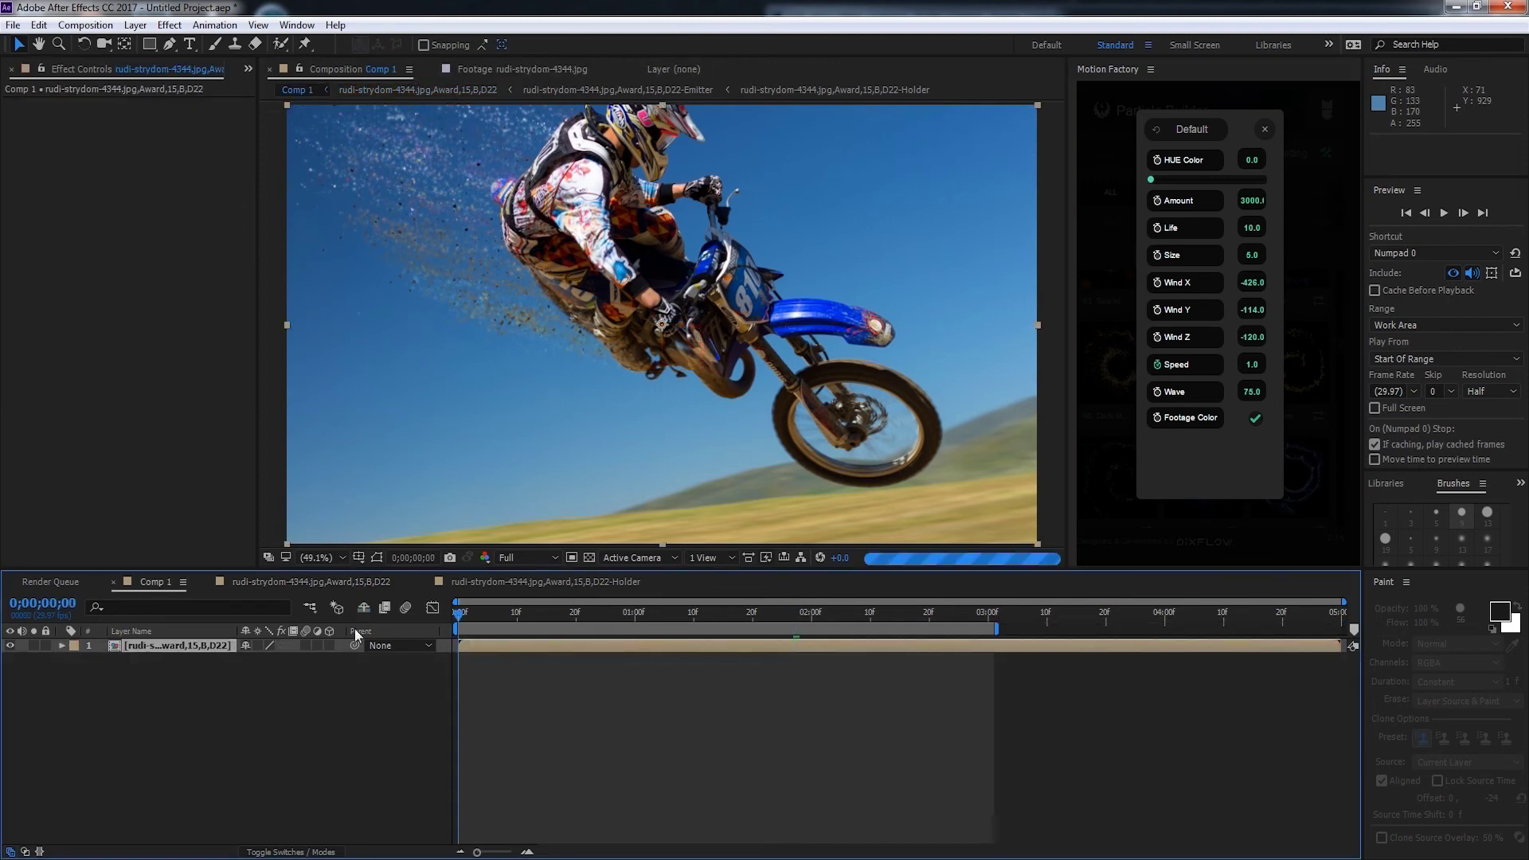
pyautogui.press('Home')
pyautogui.press('space')
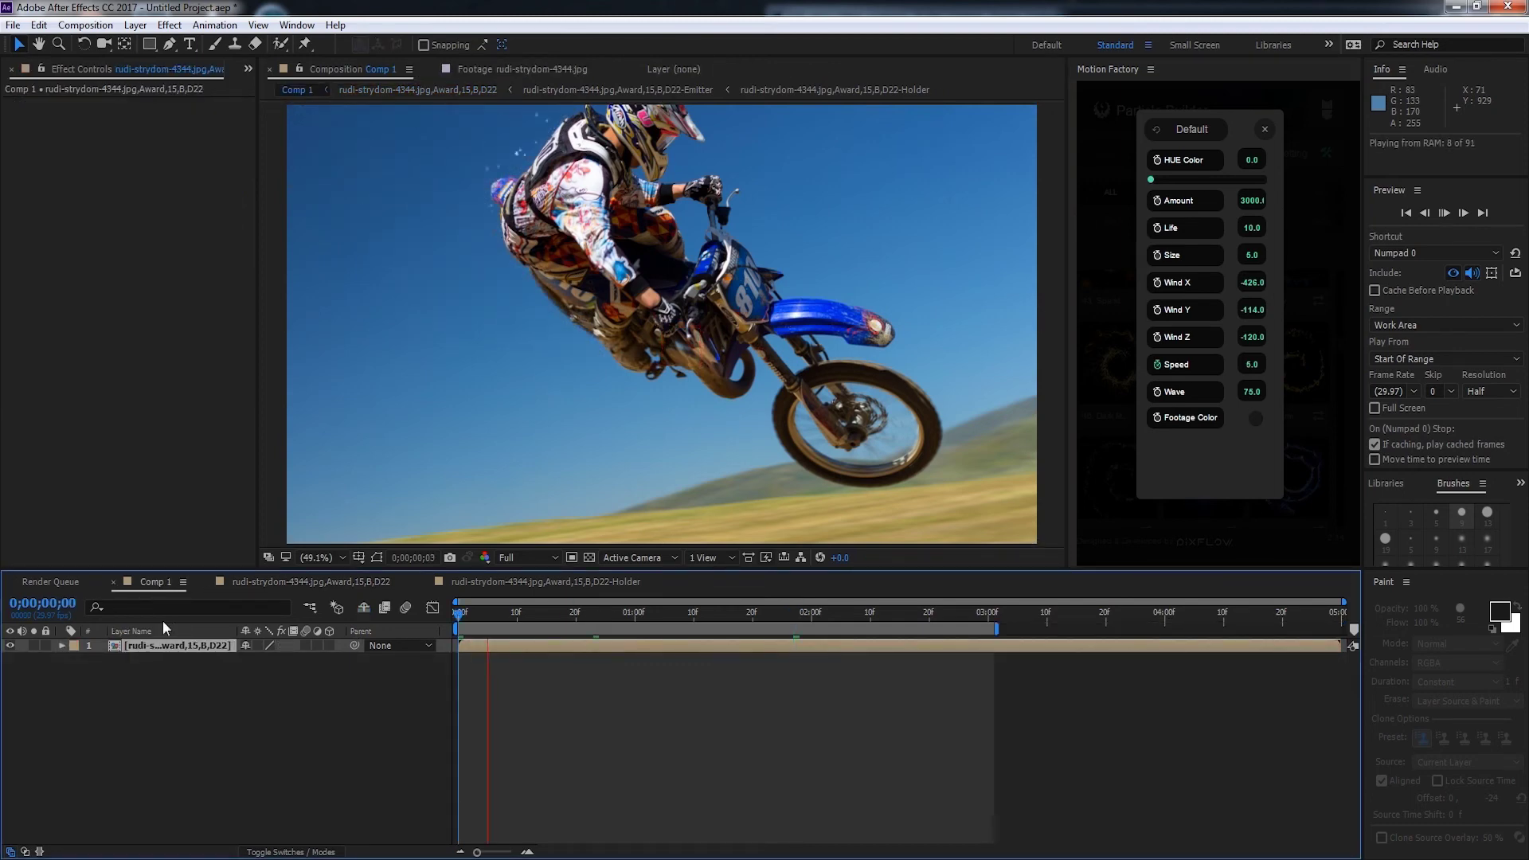
# Step: Back in the particle comp, lower particle Life to 9
pyautogui.click(237, 579)
pyautogui.click(1248, 227)
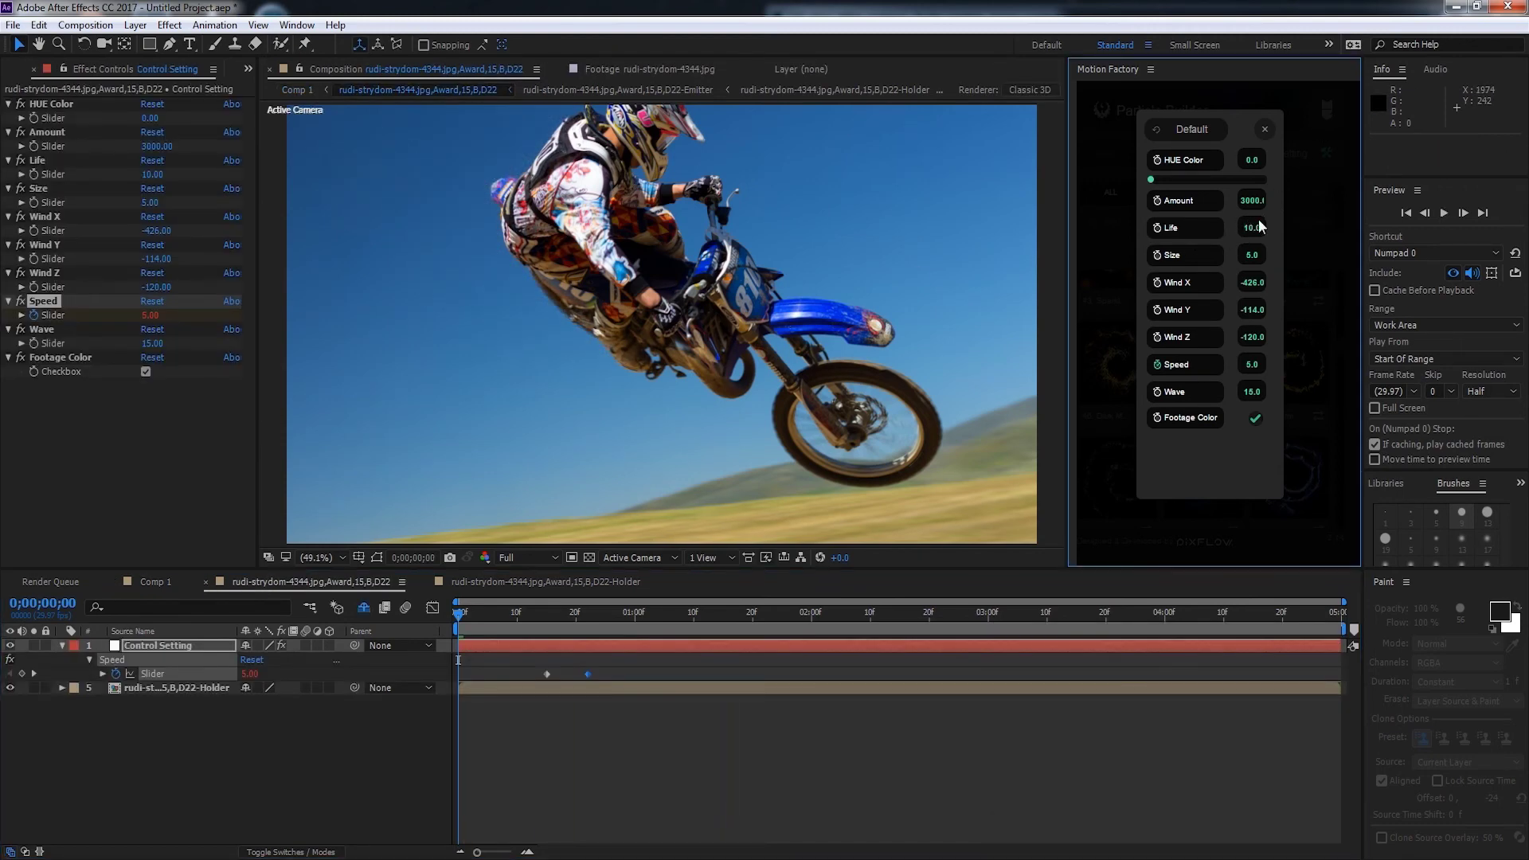
pyautogui.click(1258, 221)
pyautogui.write('3')
pyautogui.press('Return')
# Step: Preview Comp 1 again with the updated particles, then stop
pyautogui.click(155, 583)
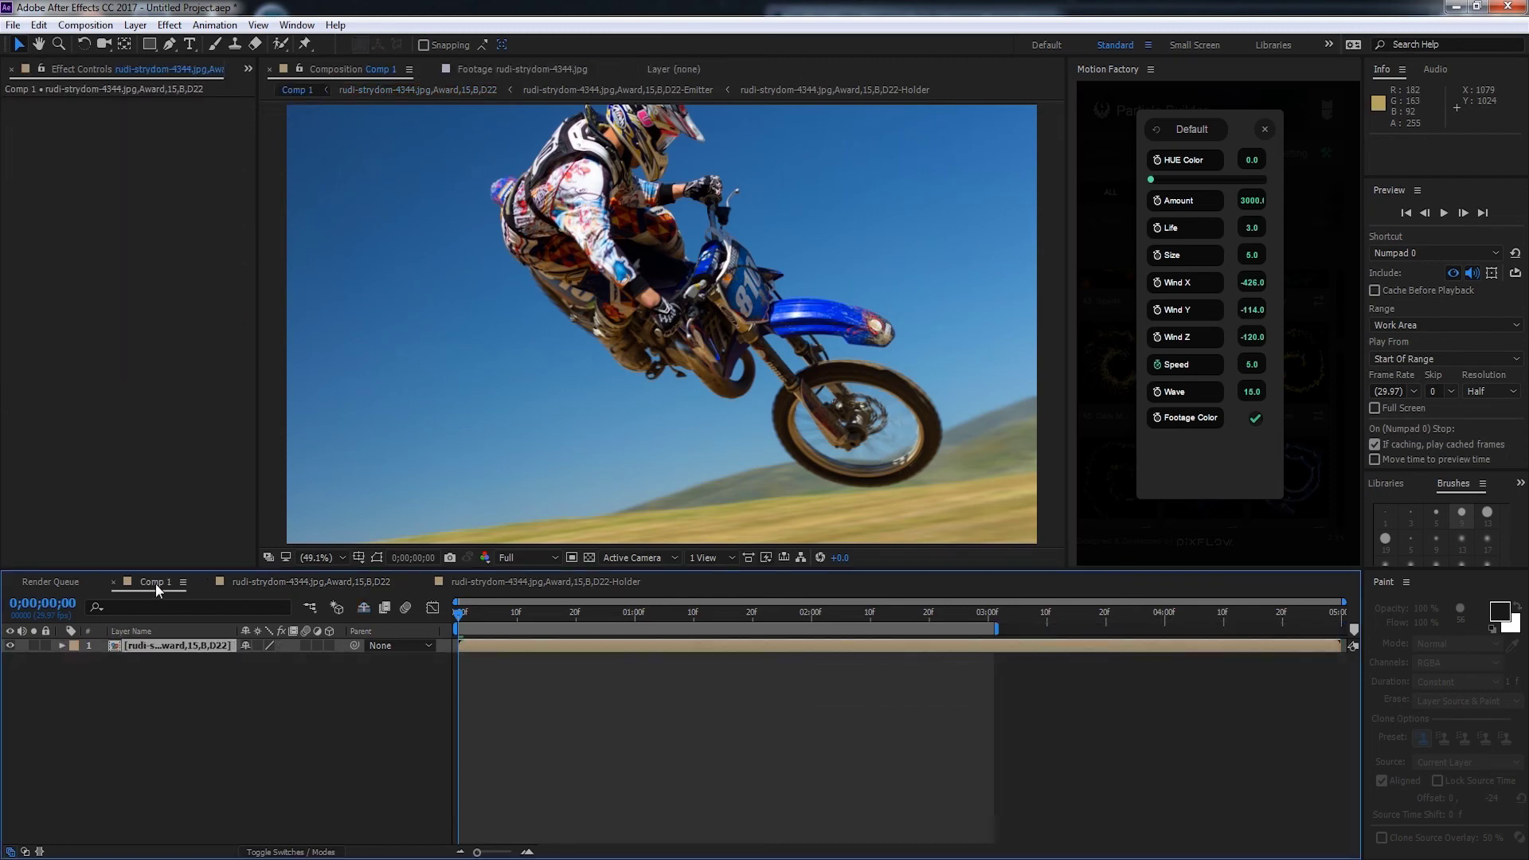
pyautogui.press('space')
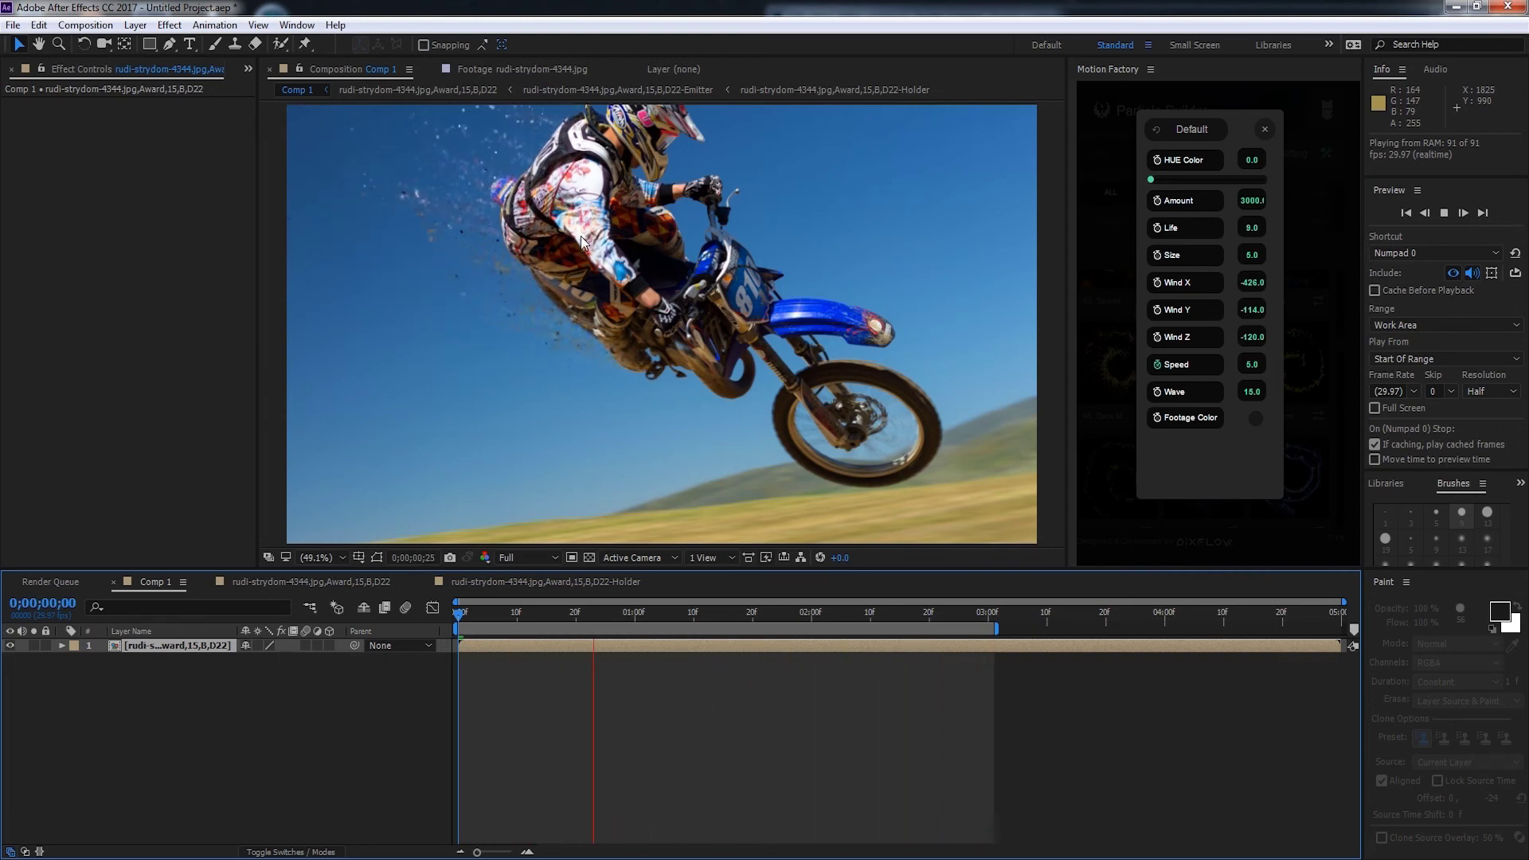
pyautogui.press('space')
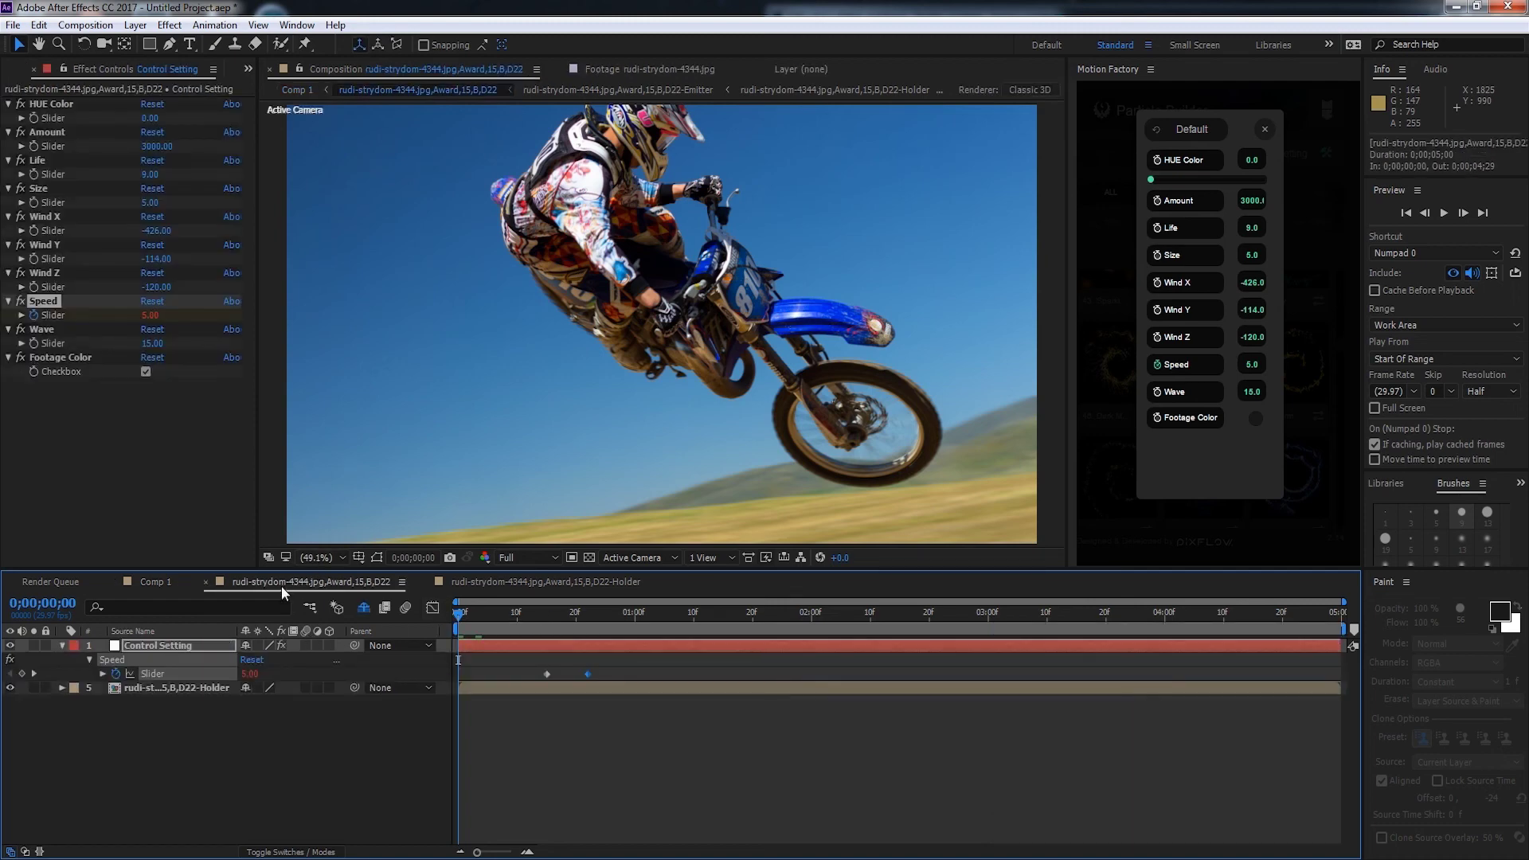
# Step: Reveal the shy layers, unlock the Emitter layer and open its precomp
pyautogui.click(365, 608)
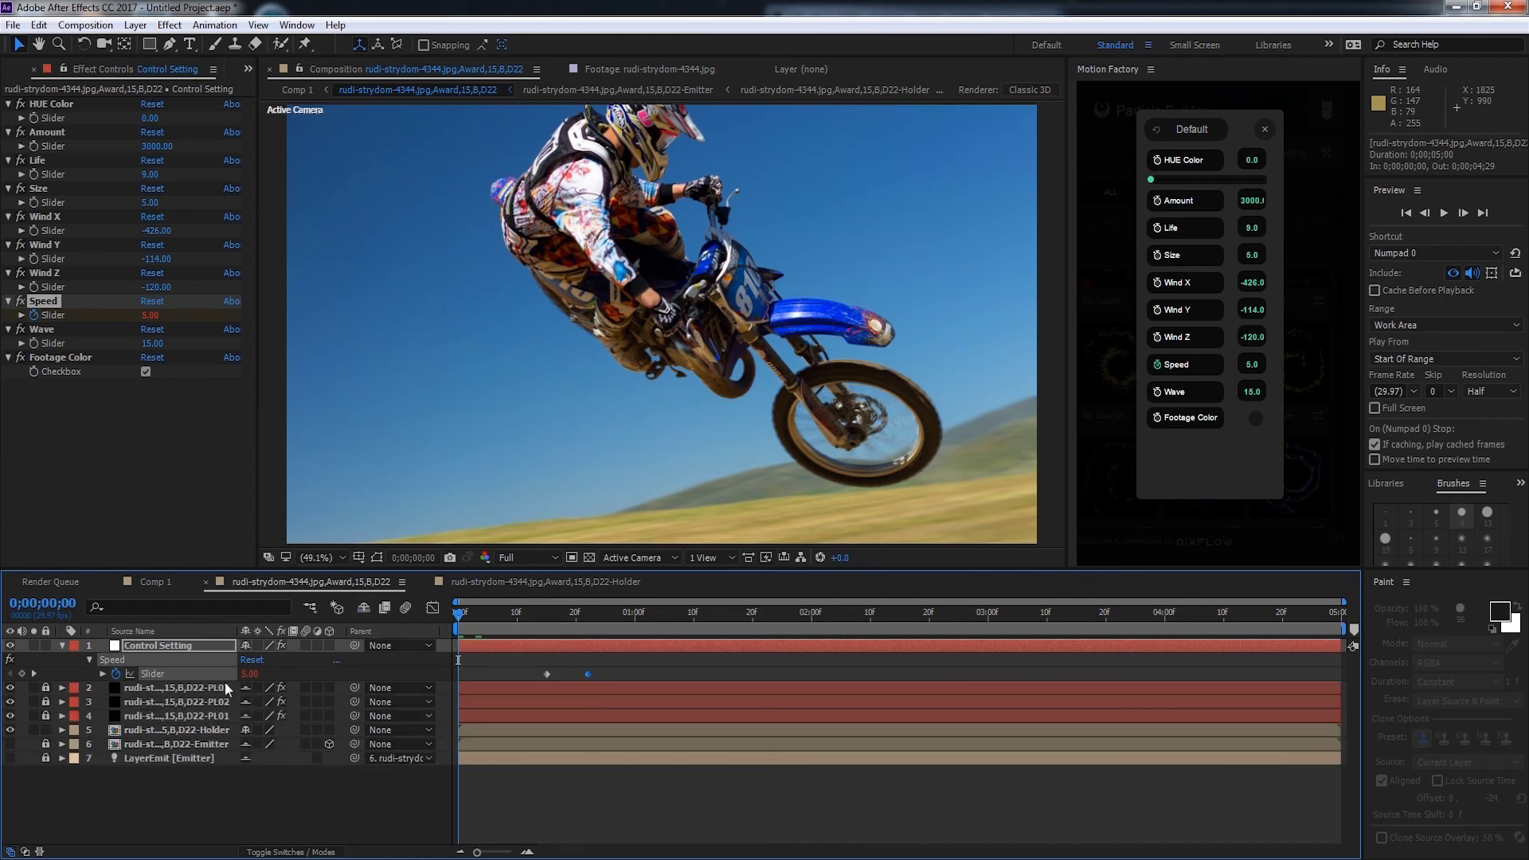
pyautogui.click(46, 744)
pyautogui.doubleClick(211, 745)
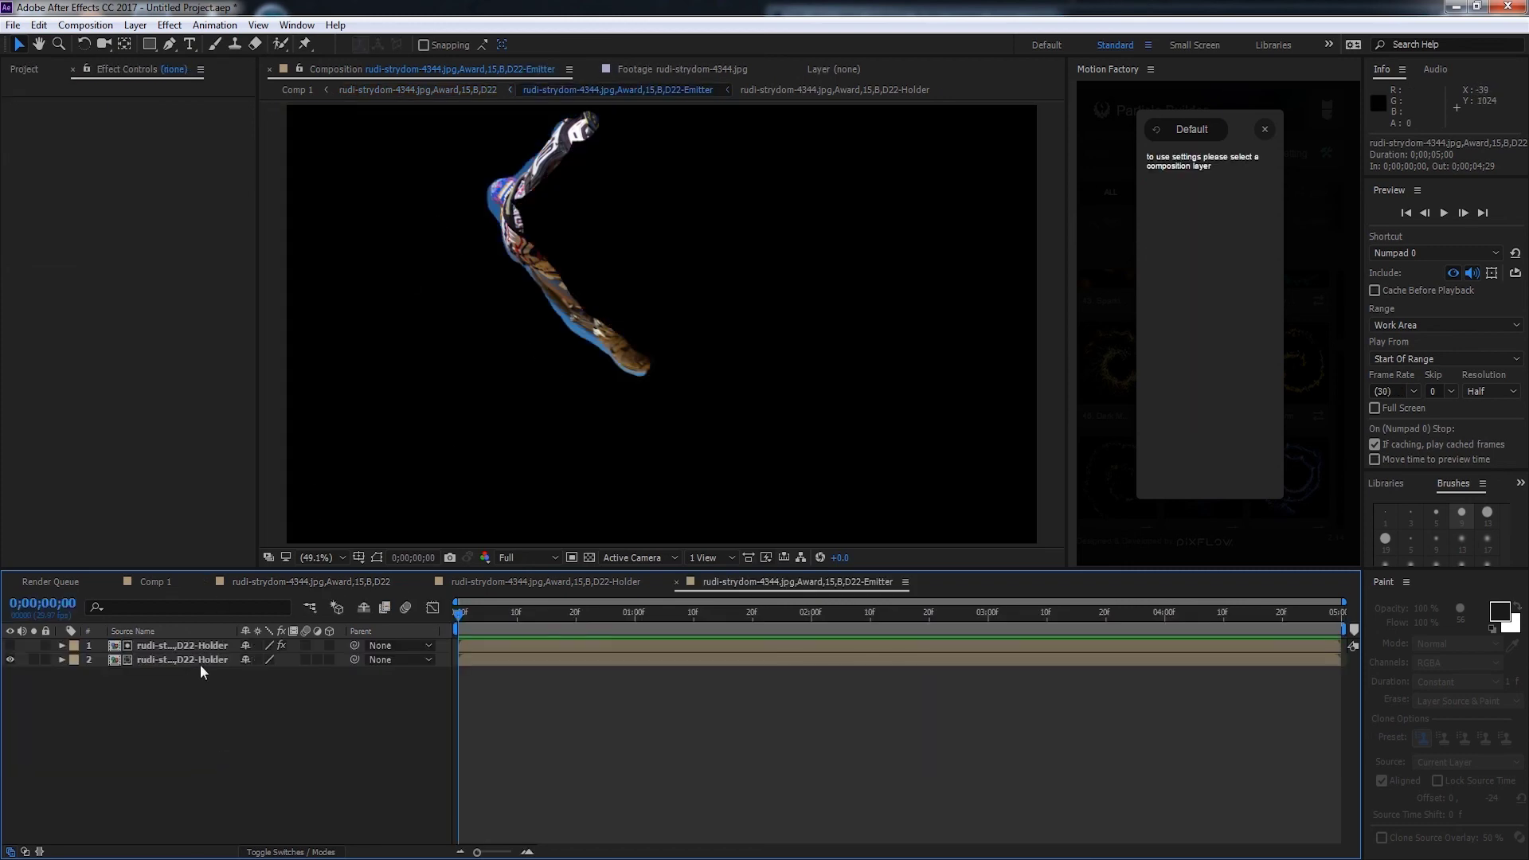
# Step: Expand the Holder layer's Paint effect down to Brush 1 stroke options
pyautogui.click(180, 645)
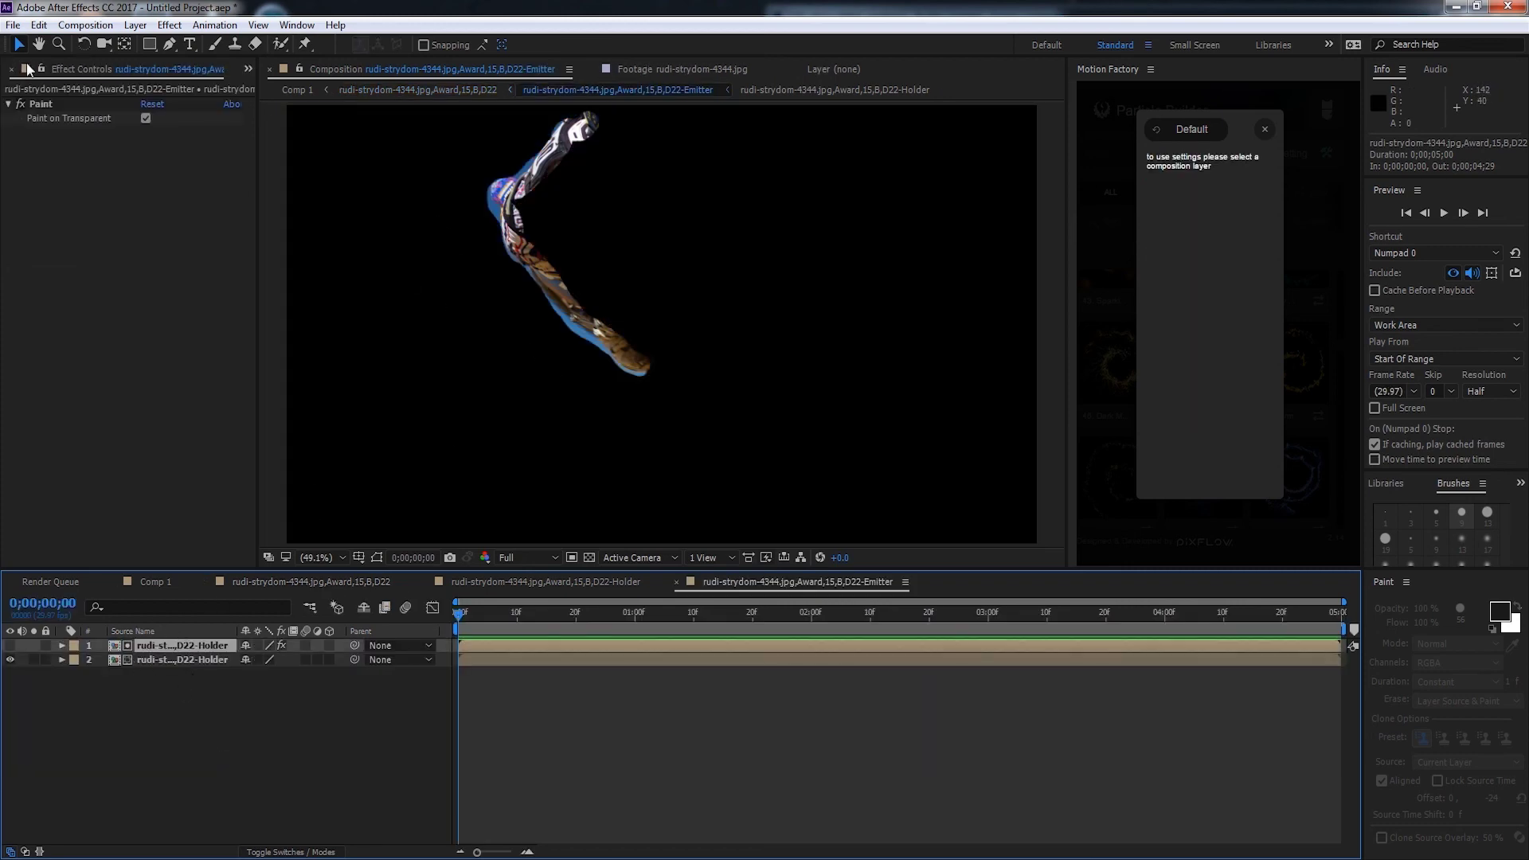
pyautogui.click(61, 643)
pyautogui.click(76, 660)
pyautogui.click(89, 675)
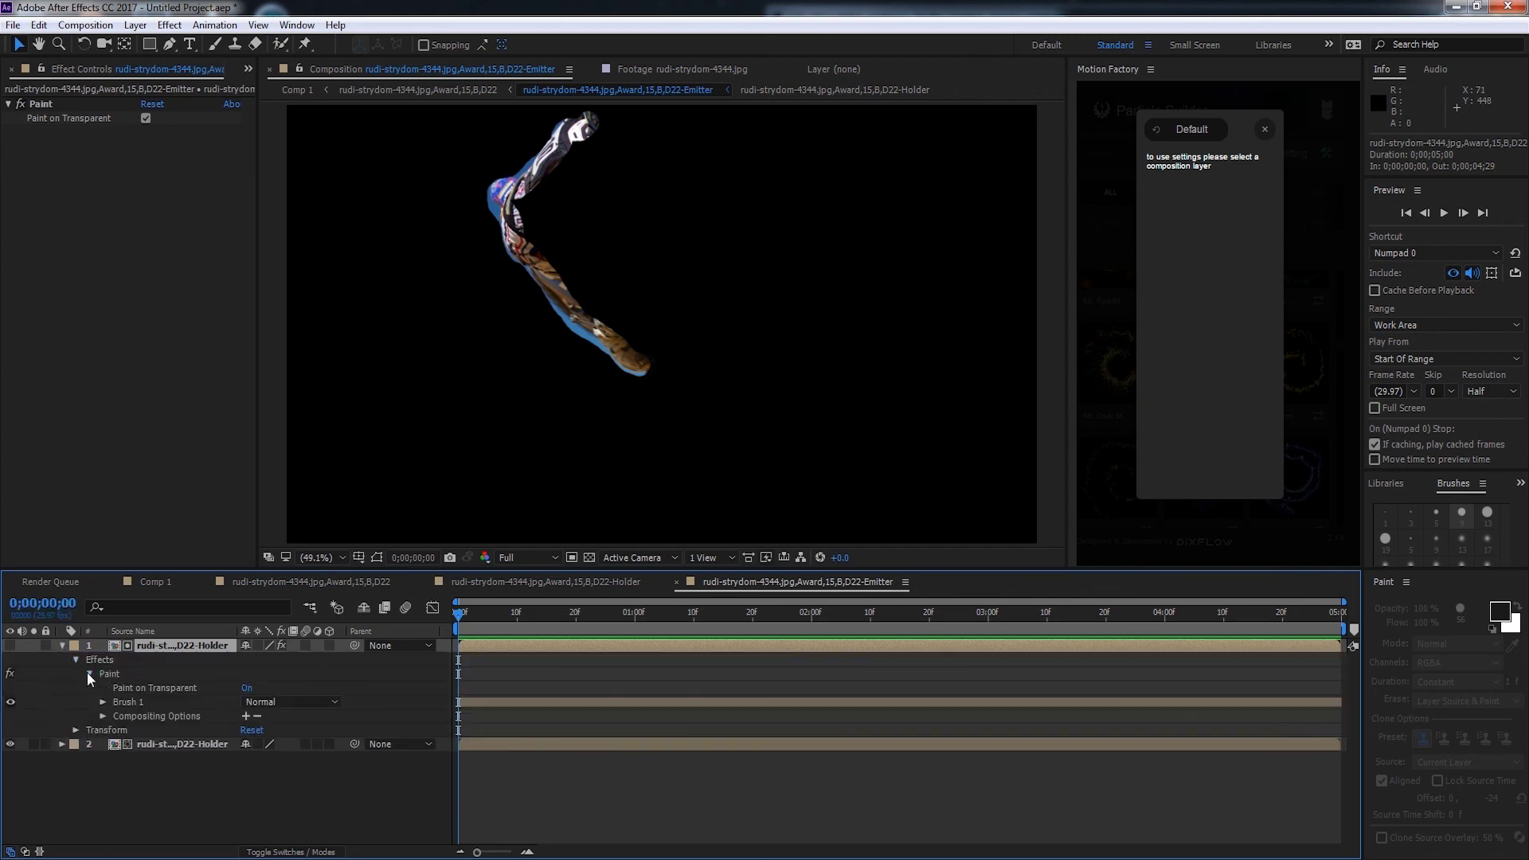
pyautogui.click(102, 701)
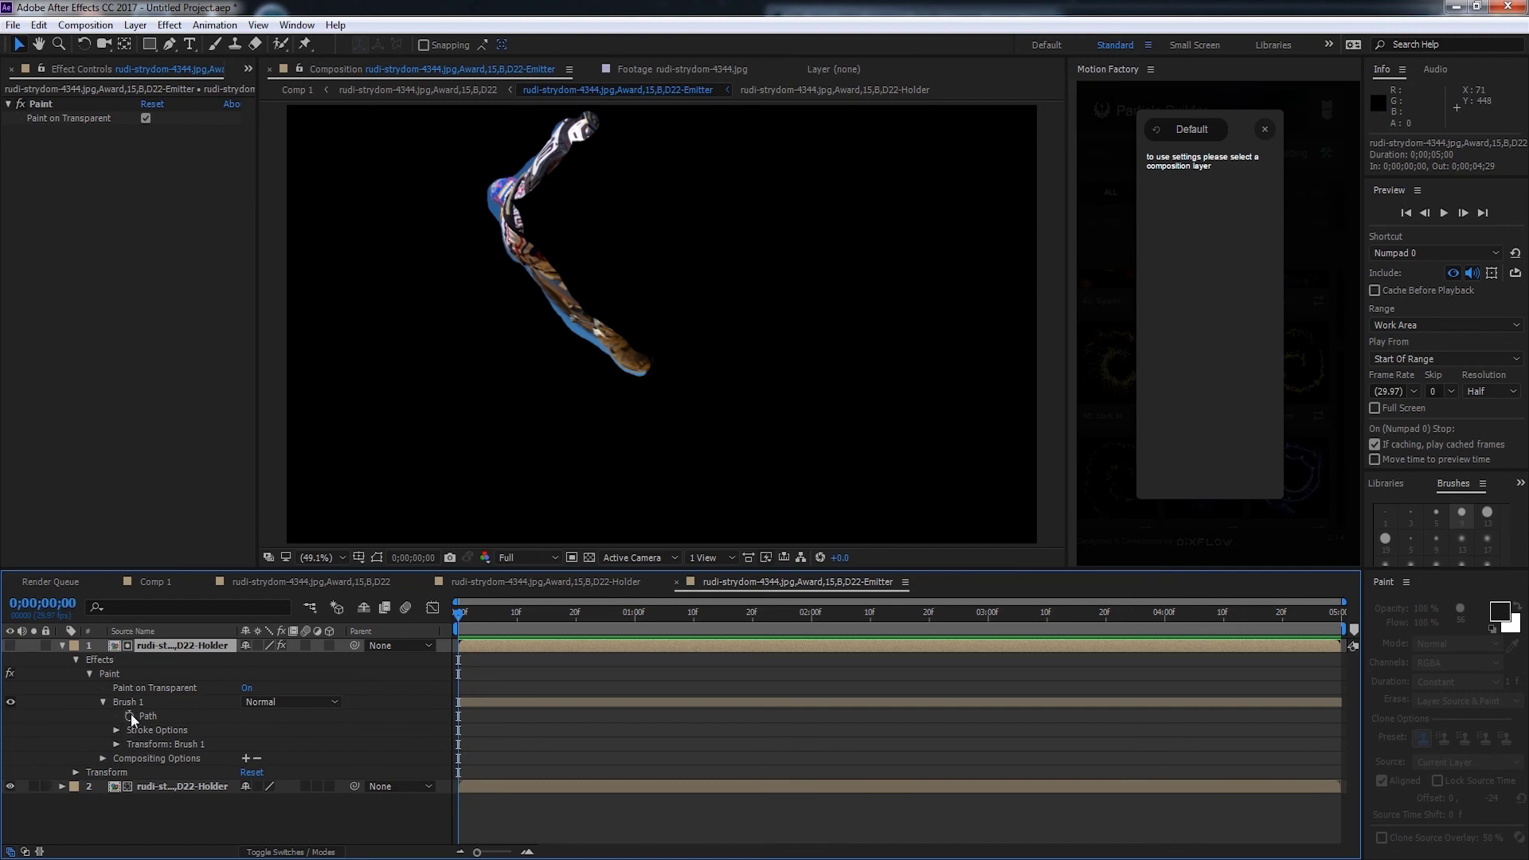
pyautogui.click(117, 734)
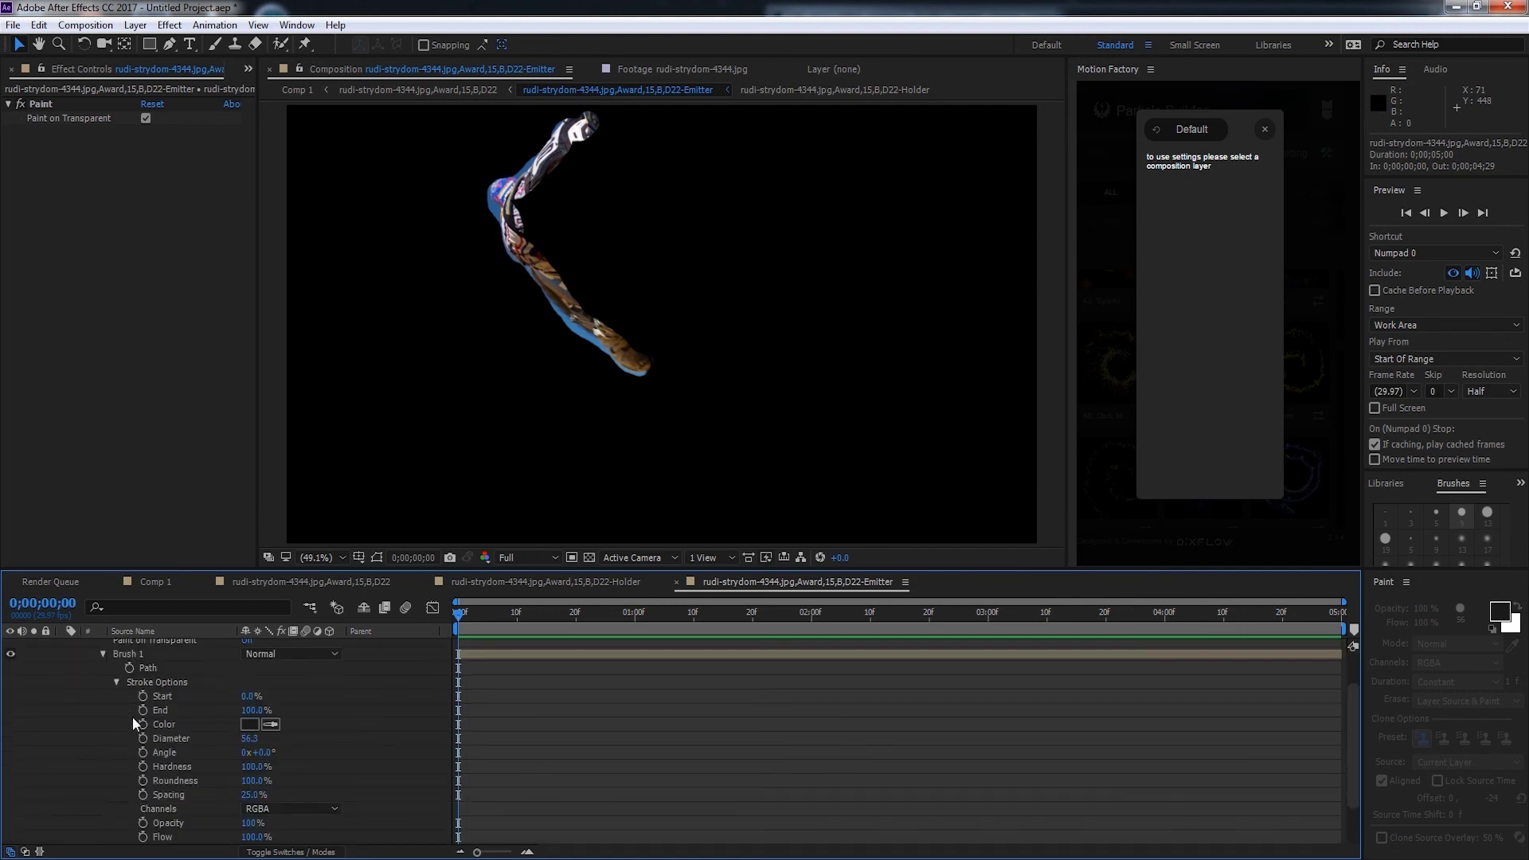
# Step: Keyframe the brush Start from 91%, then change Start at 1;00 so the stroke grows
pyautogui.click(105, 654)
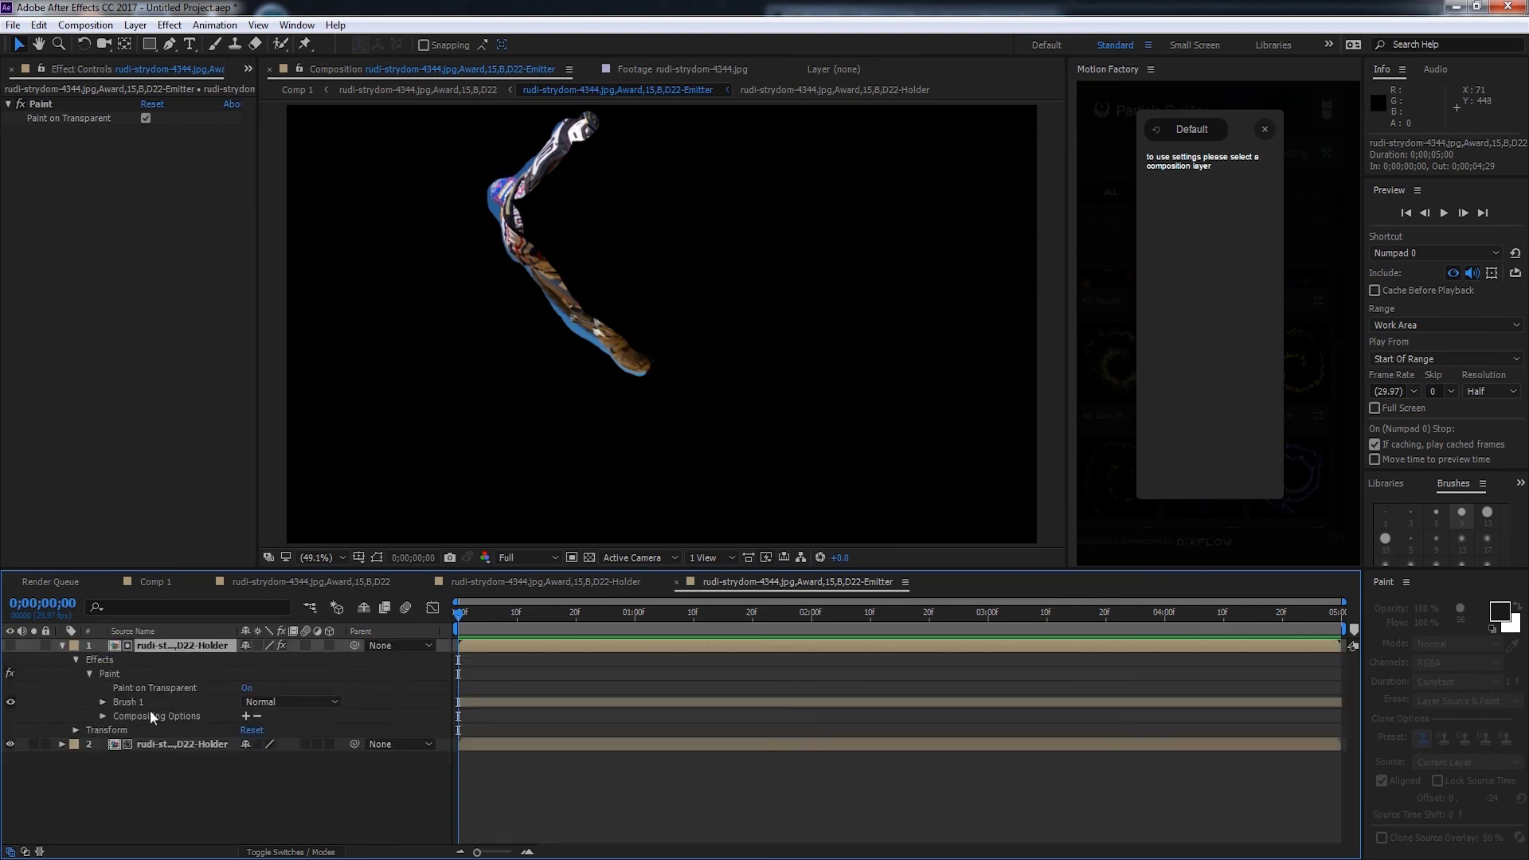
pyautogui.click(103, 702)
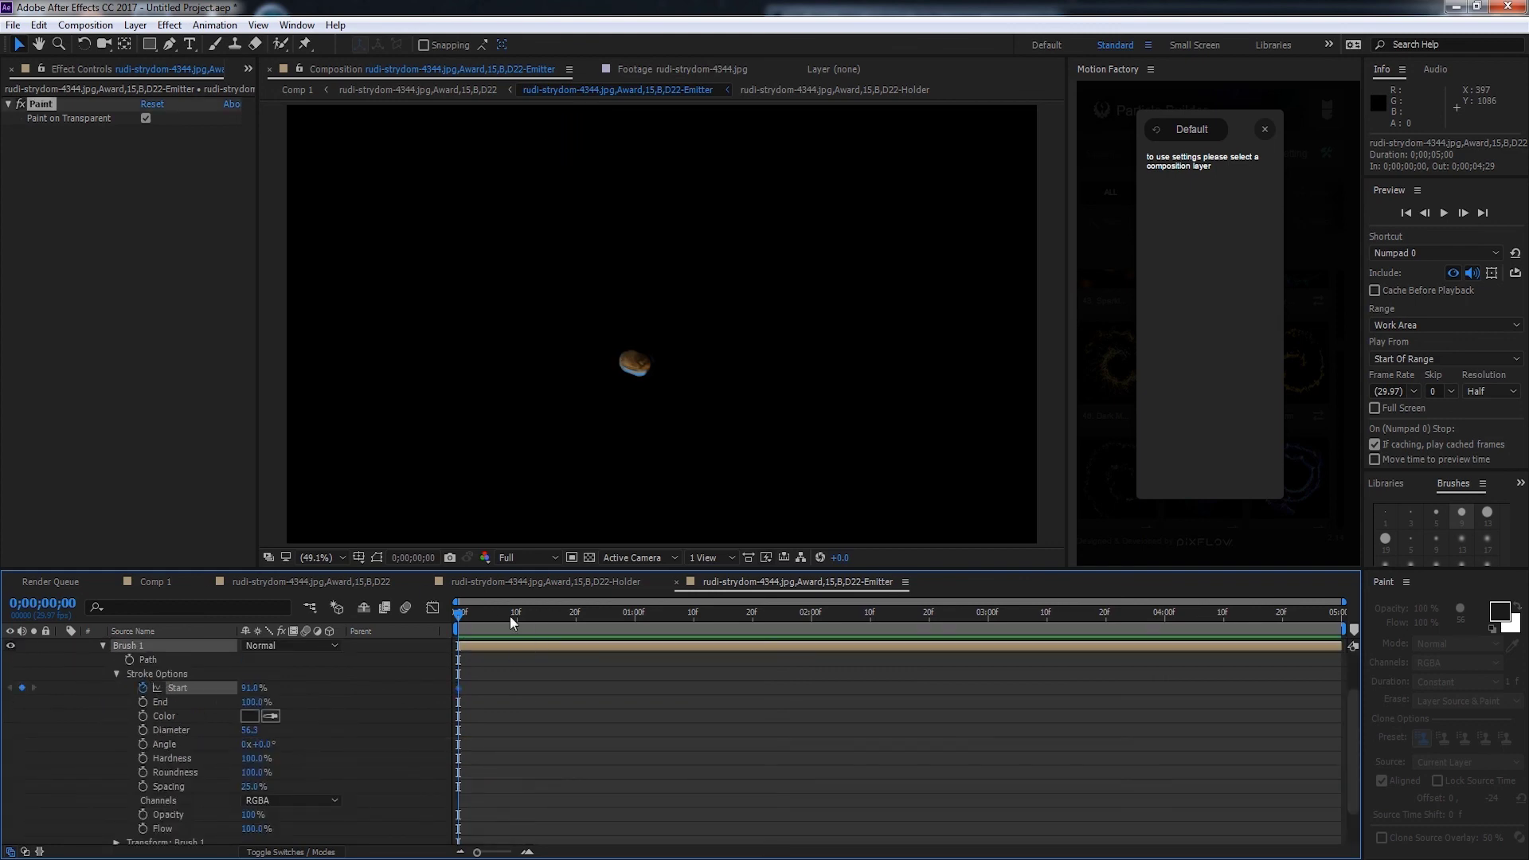
pyautogui.moveTo(512, 621); pyautogui.dragTo(635, 628)
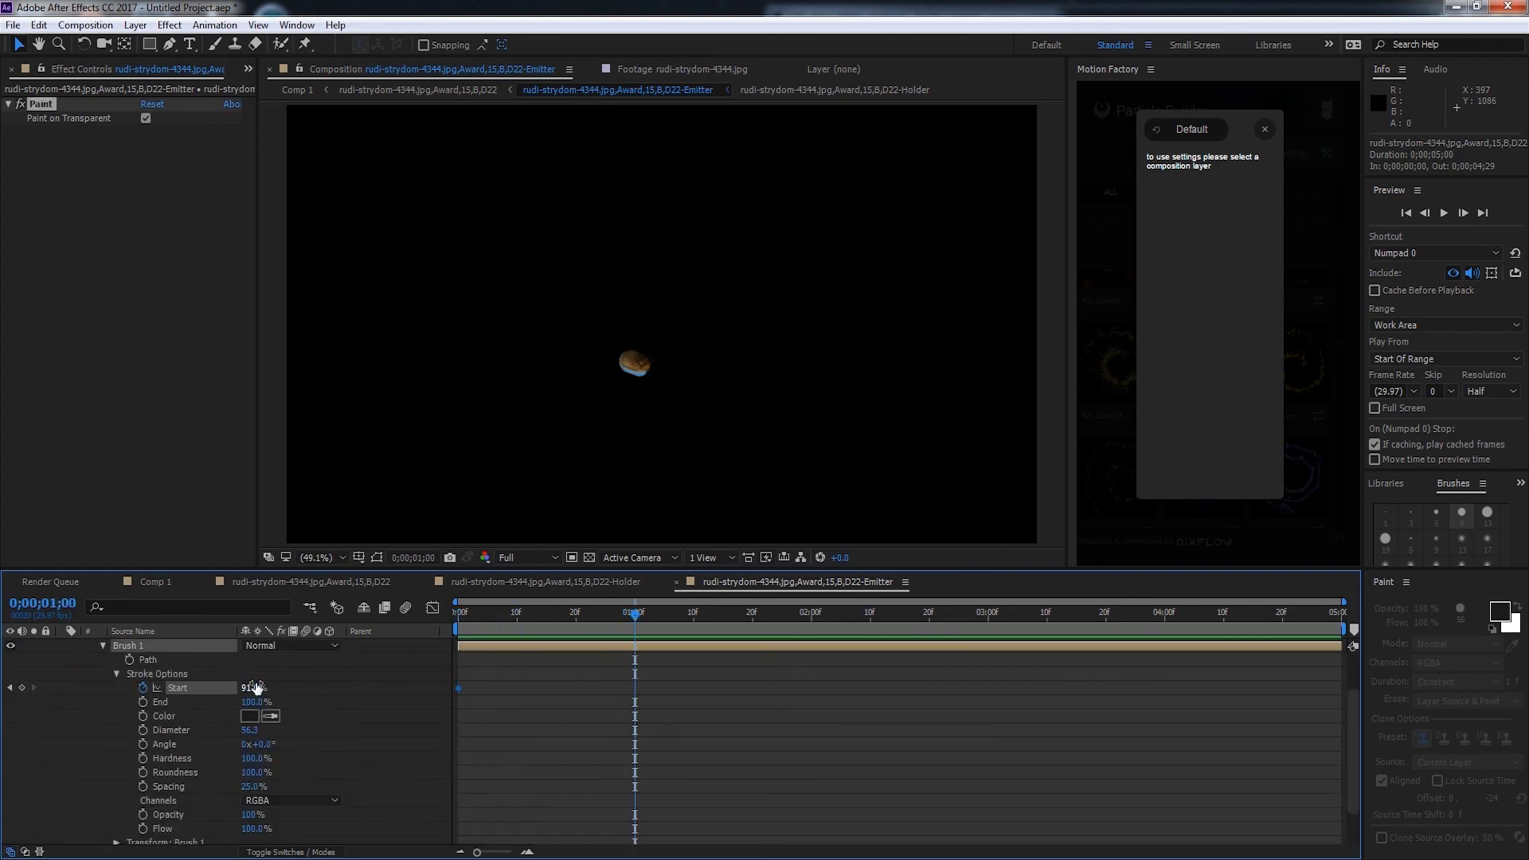
pyautogui.moveTo(255, 687); pyautogui.dragTo(266, 686)
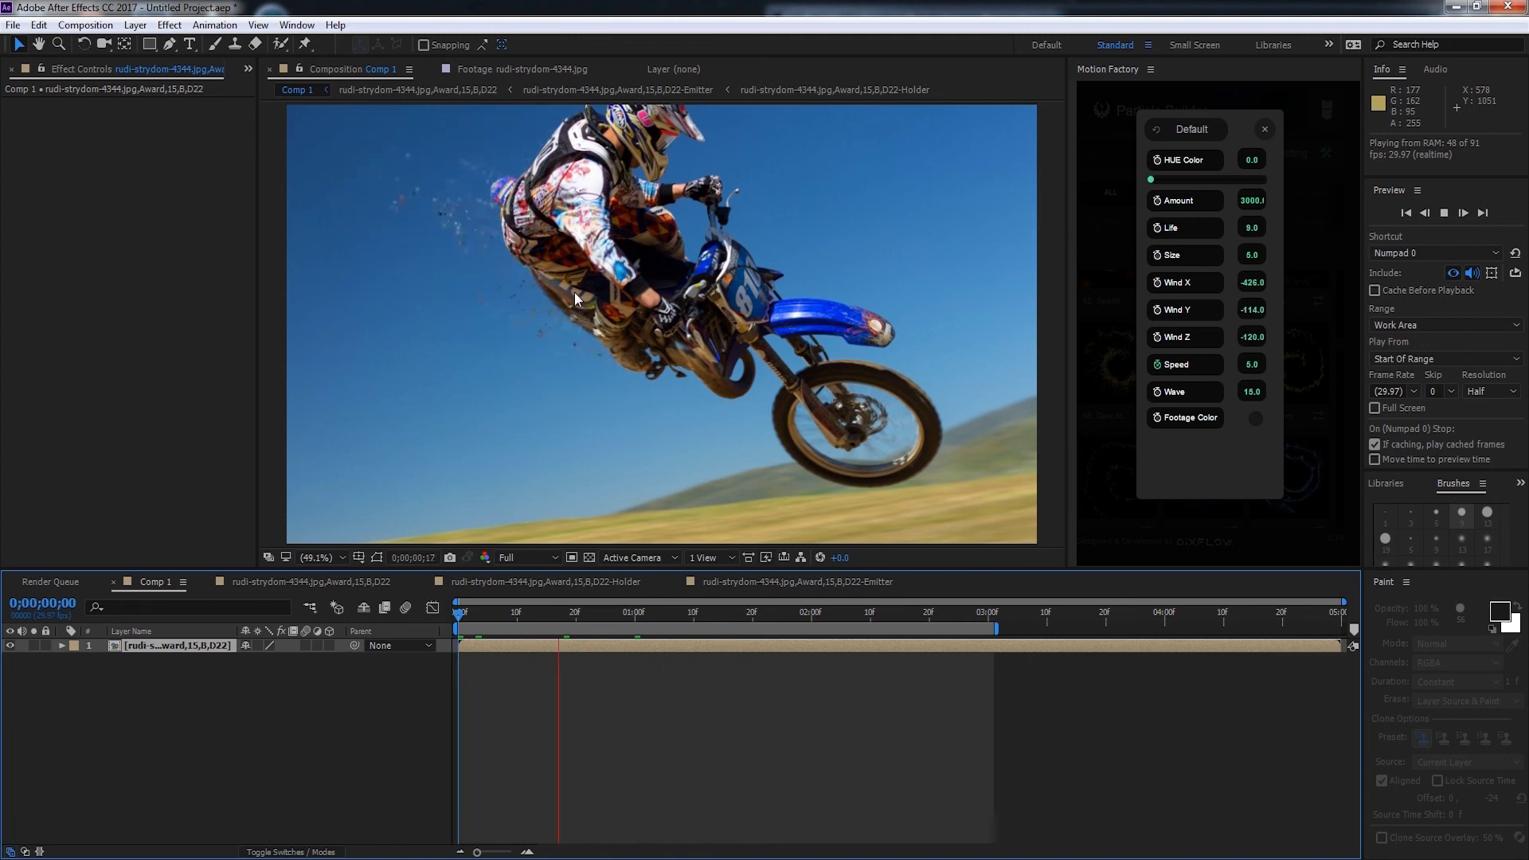
# Step: Close the Motion Factory Default settings popup to return to the Particle Builder preset library
pyautogui.click(1264, 129)
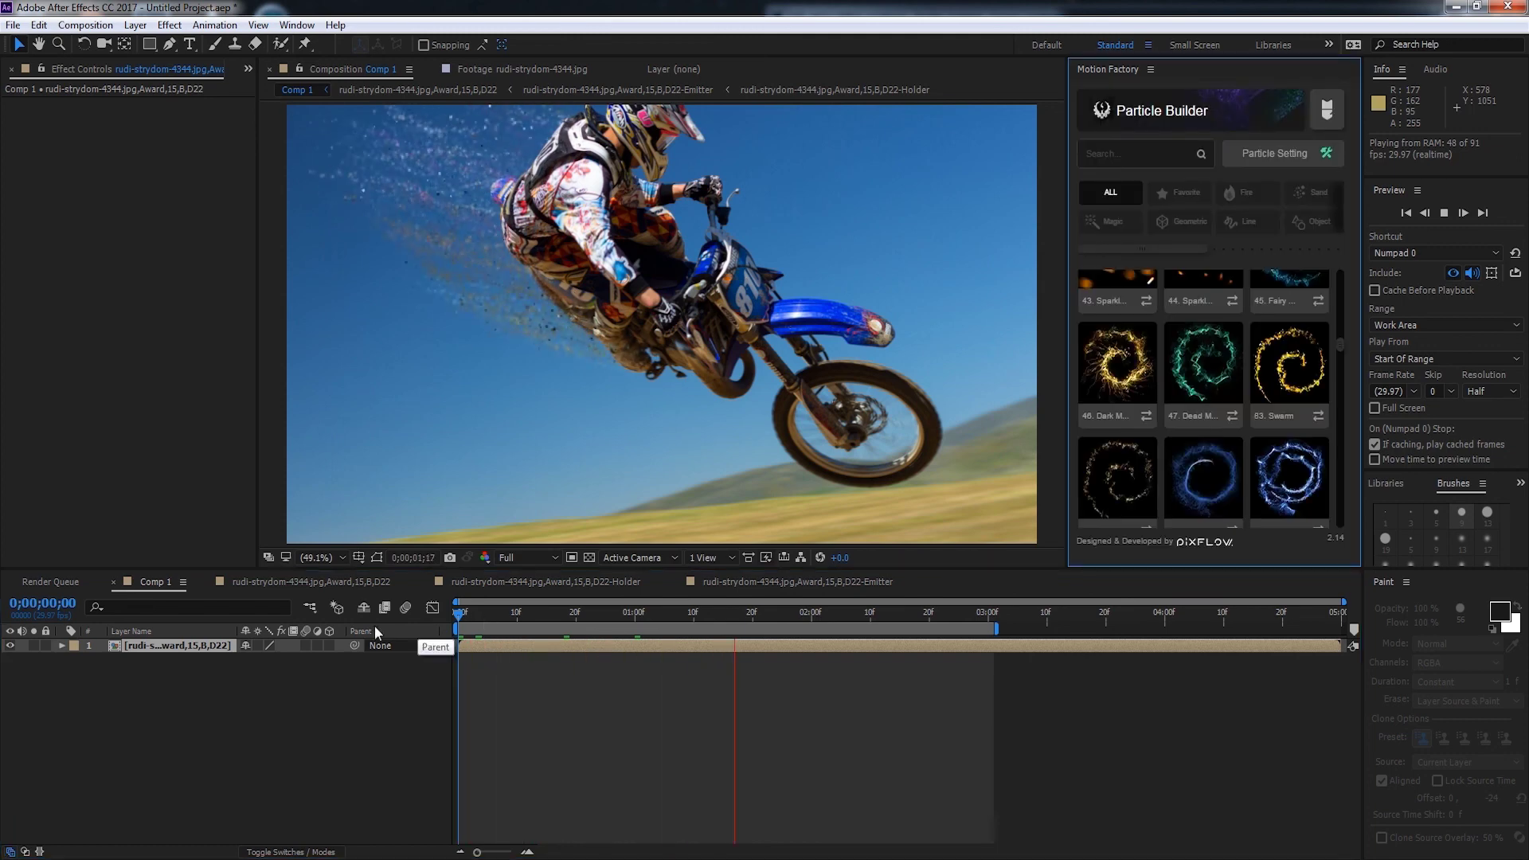